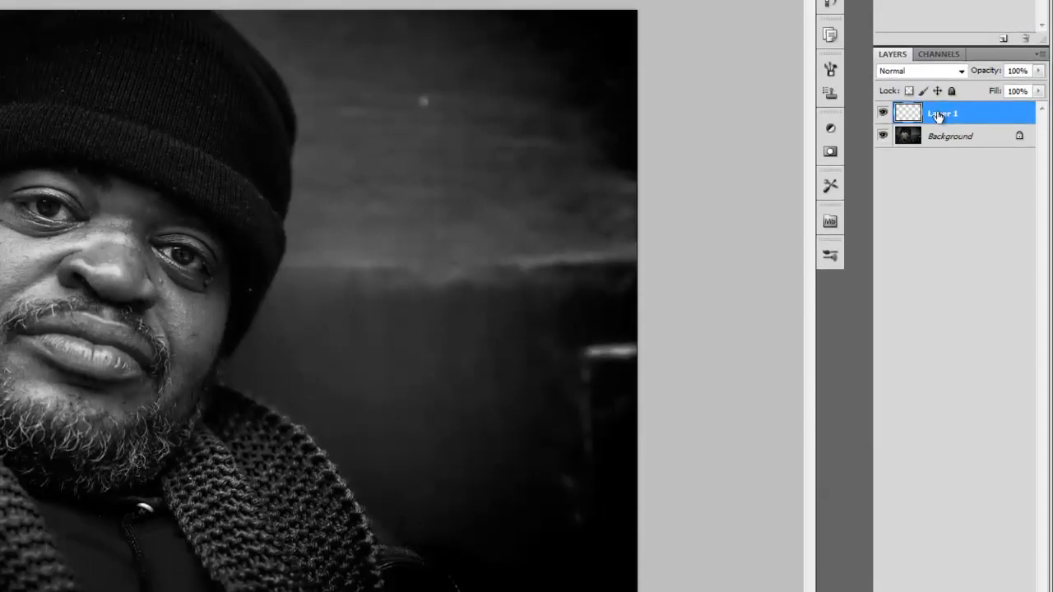
- Rename Layer 1, the empty layer above the Background, to 'skin base'
double_click(939, 116)
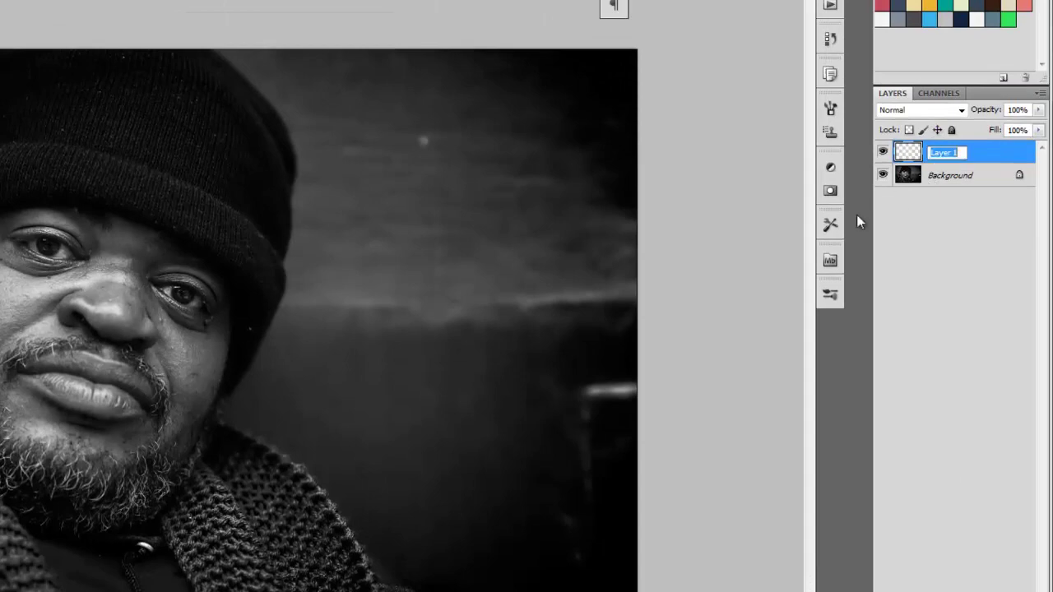
text(sk)
text(in base)
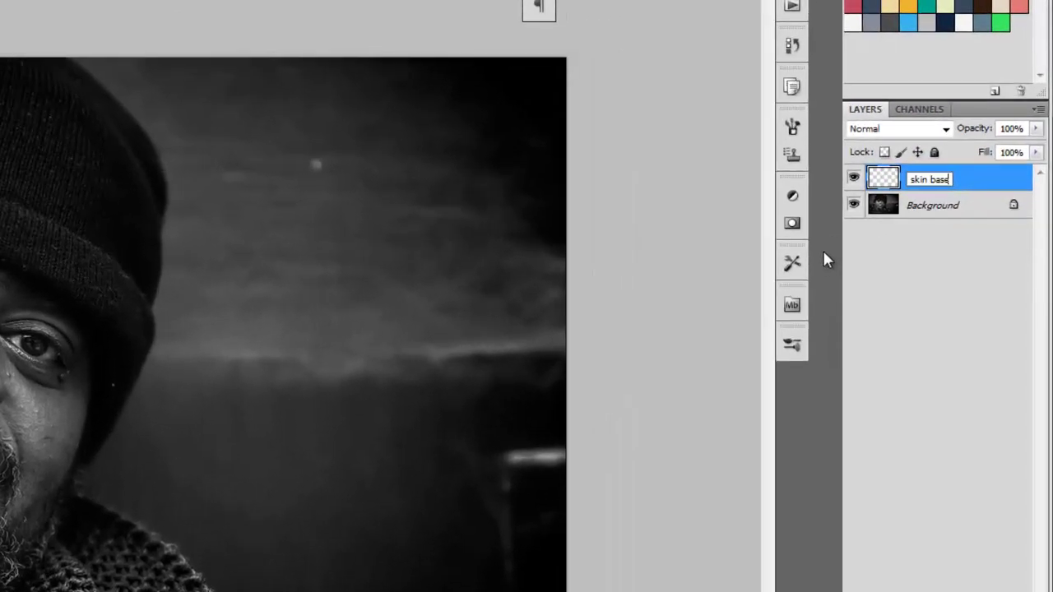
key(Return)
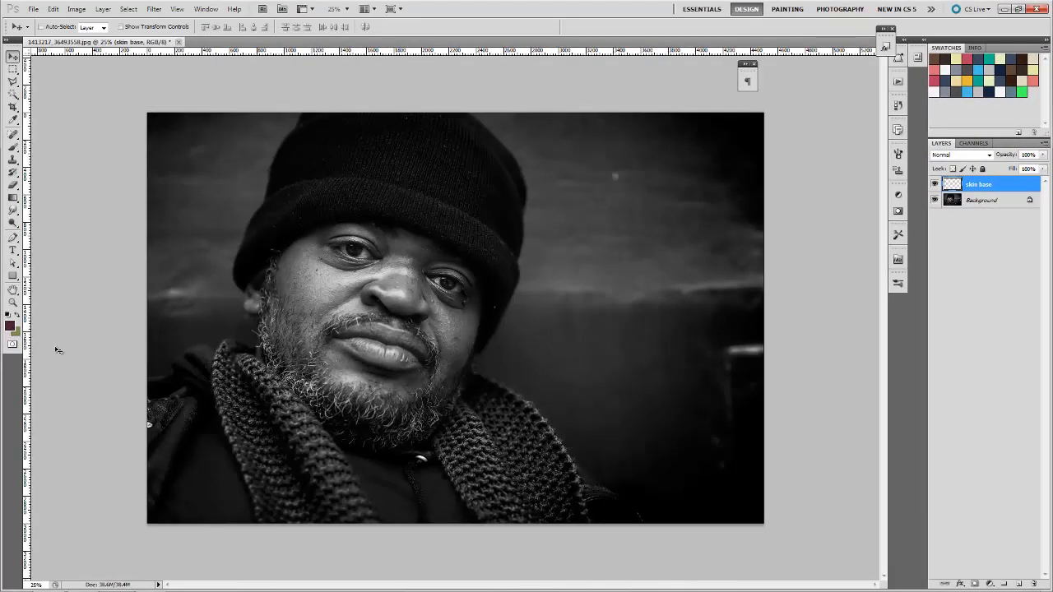
- Set the foreground colour to dark reddish brown 6e3f31 in the Color Picker
click(10, 326)
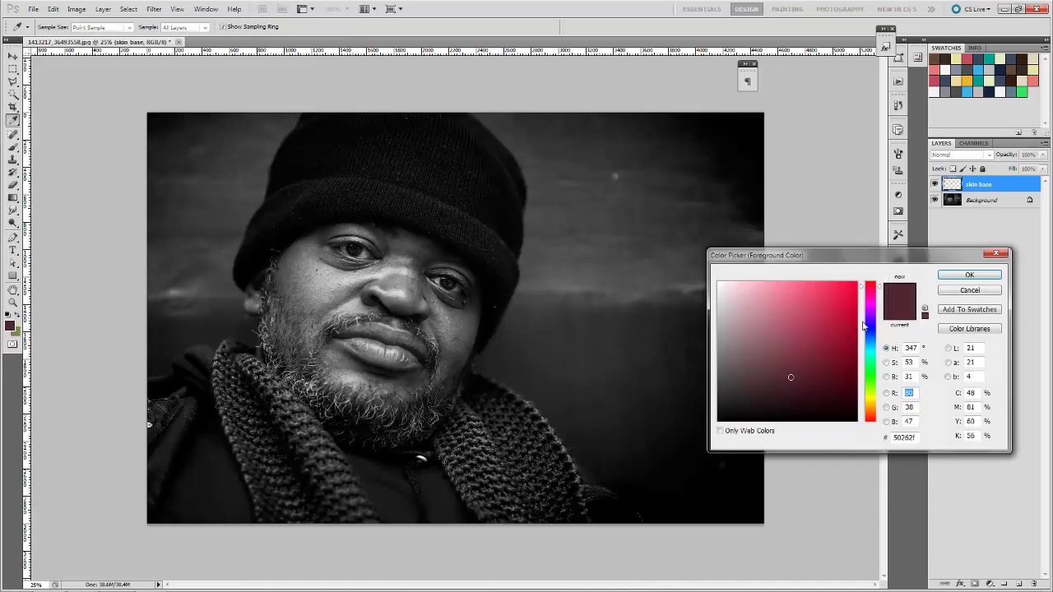
click(872, 406)
drag(874, 418, 873, 424)
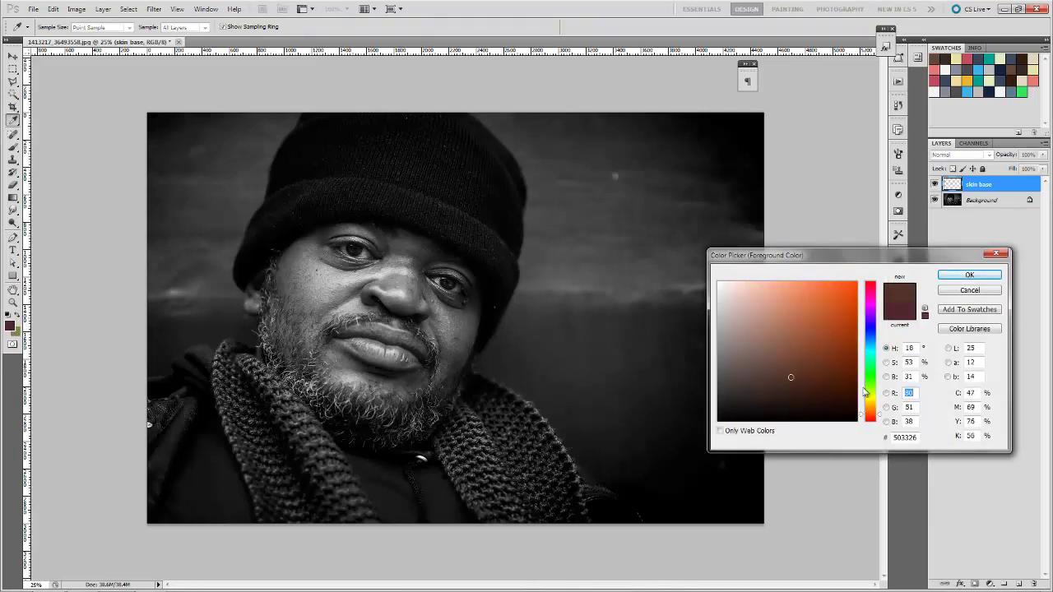
drag(793, 359, 795, 360)
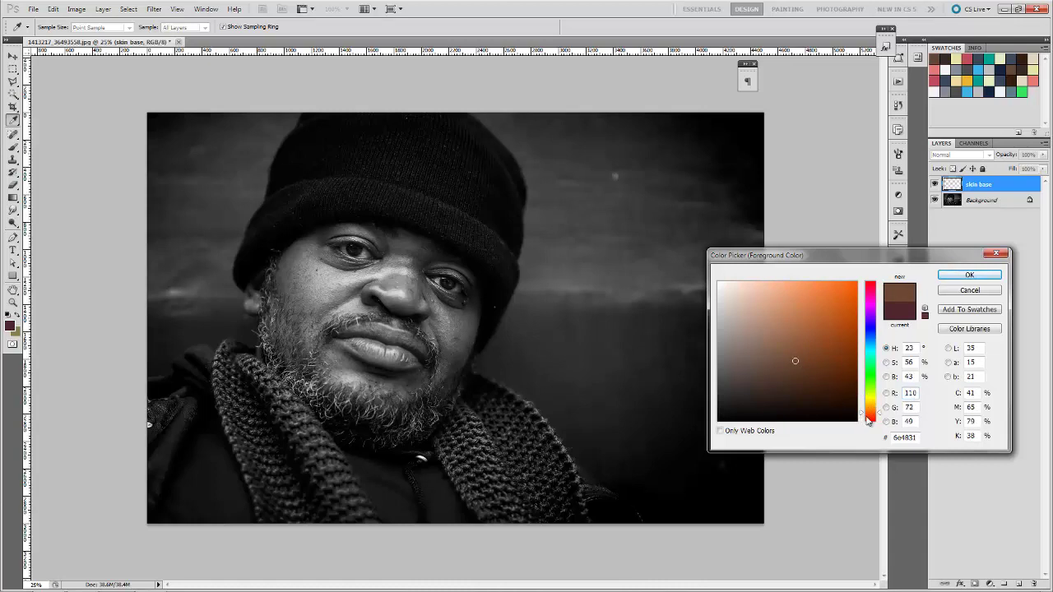
drag(869, 422, 869, 424)
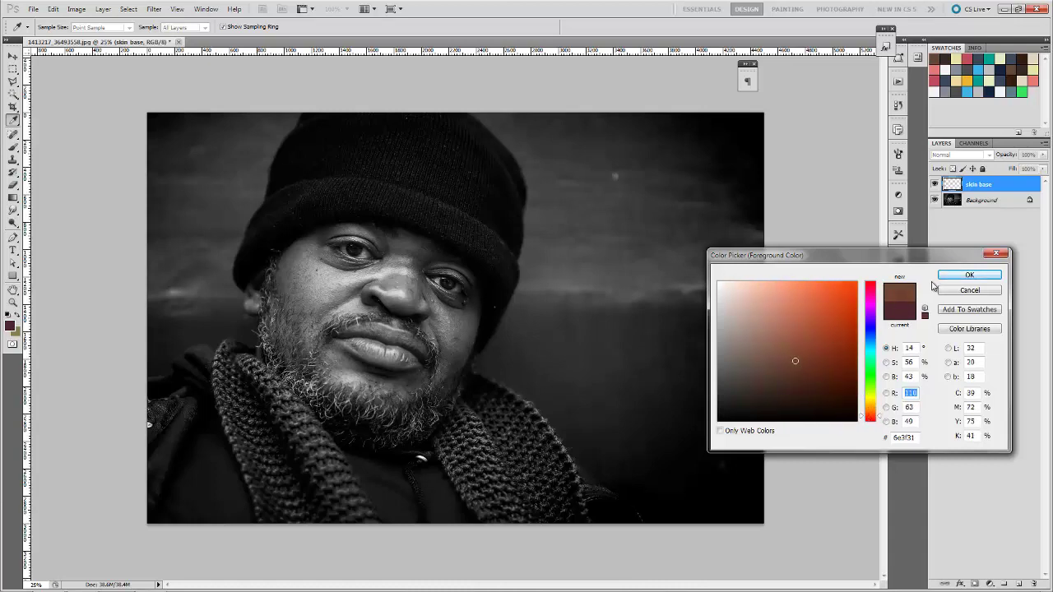
click(963, 275)
key(v)
- Set the skin base layer's blend mode to Color and show the Brush panel
click(987, 155)
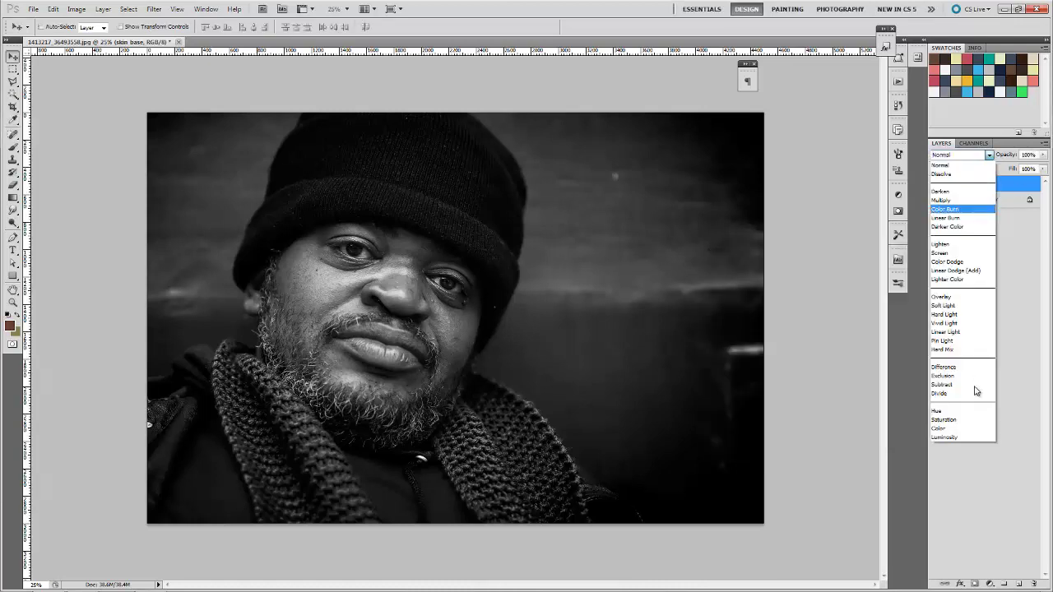
click(947, 428)
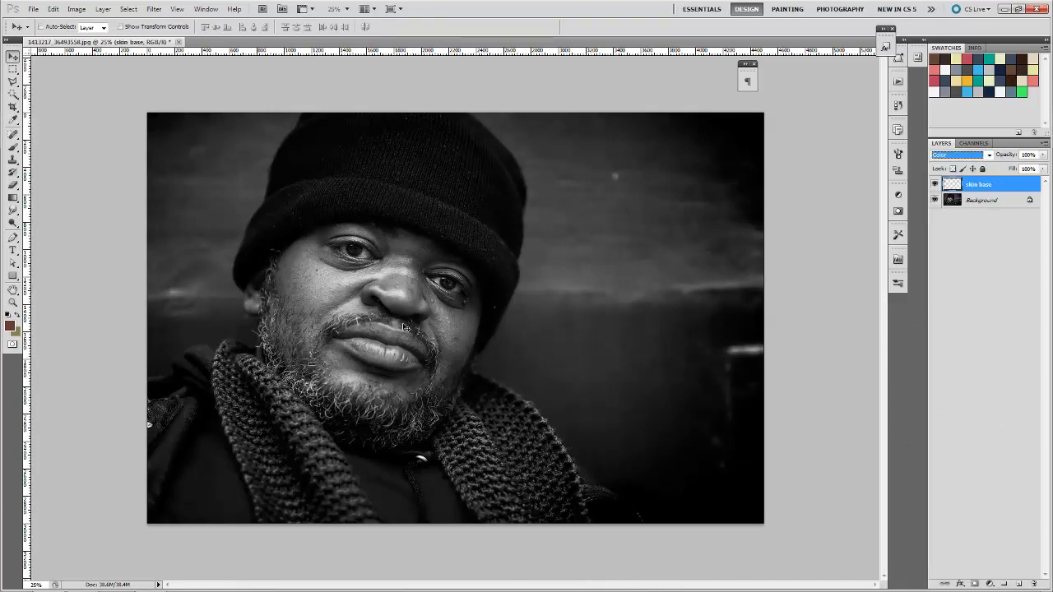
click(898, 154)
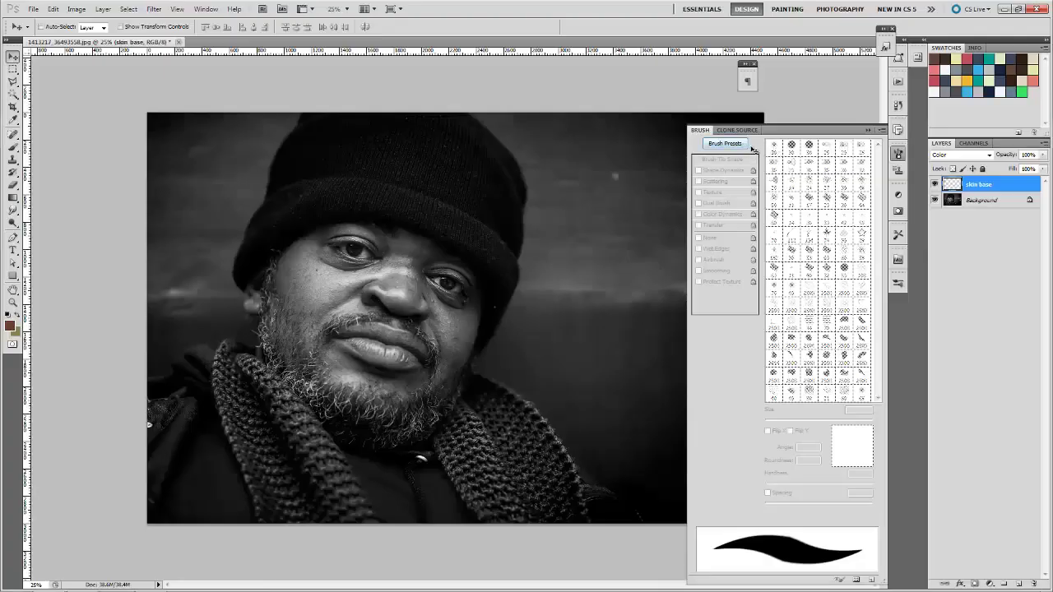
- With the Brush tool, set Shape Dynamics size jitter to Pen Pressure
click(745, 151)
click(899, 154)
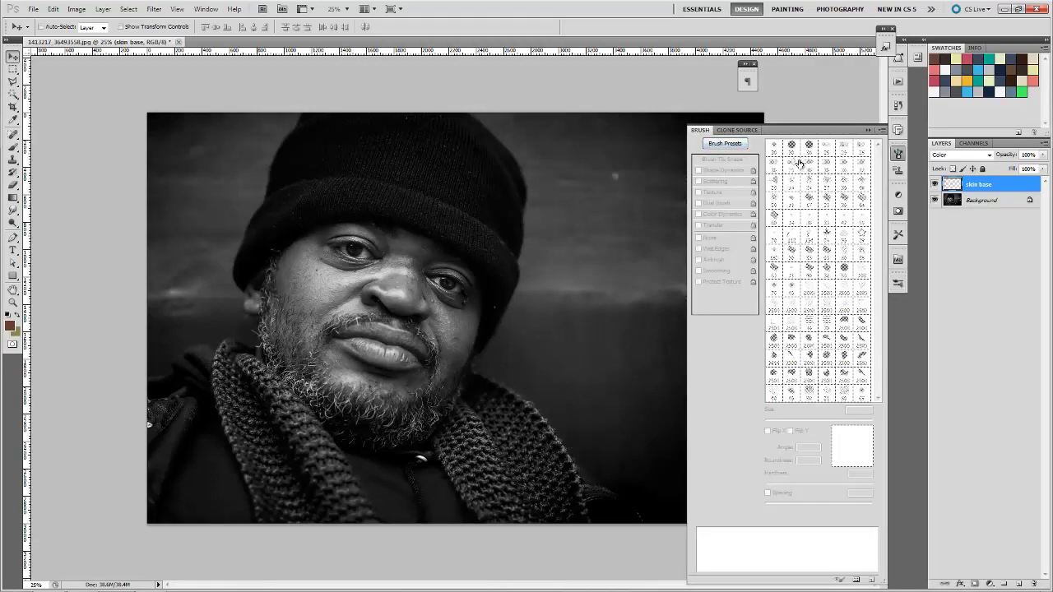
key(b)
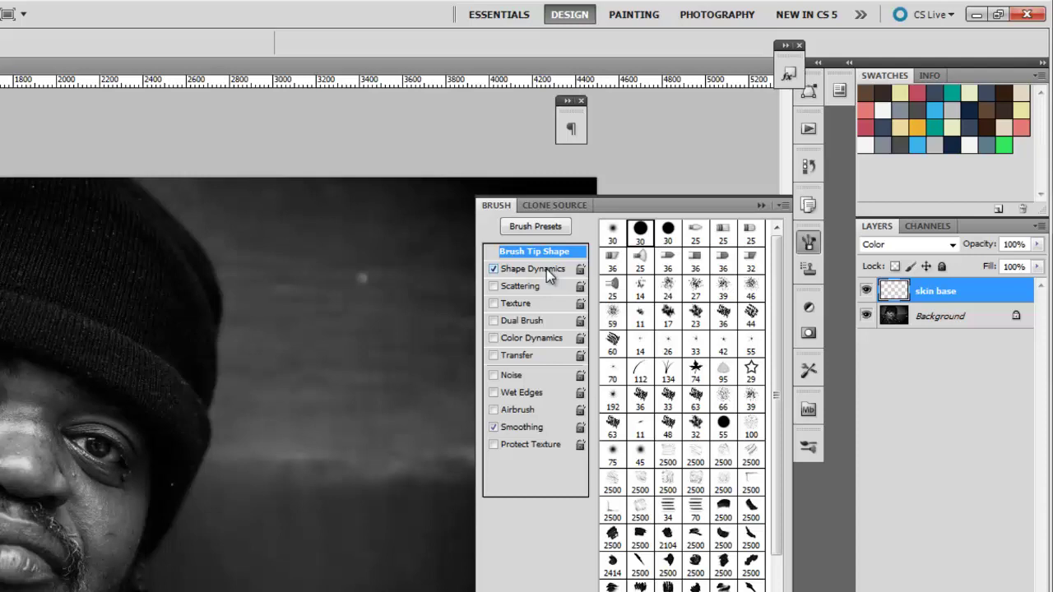
click(547, 270)
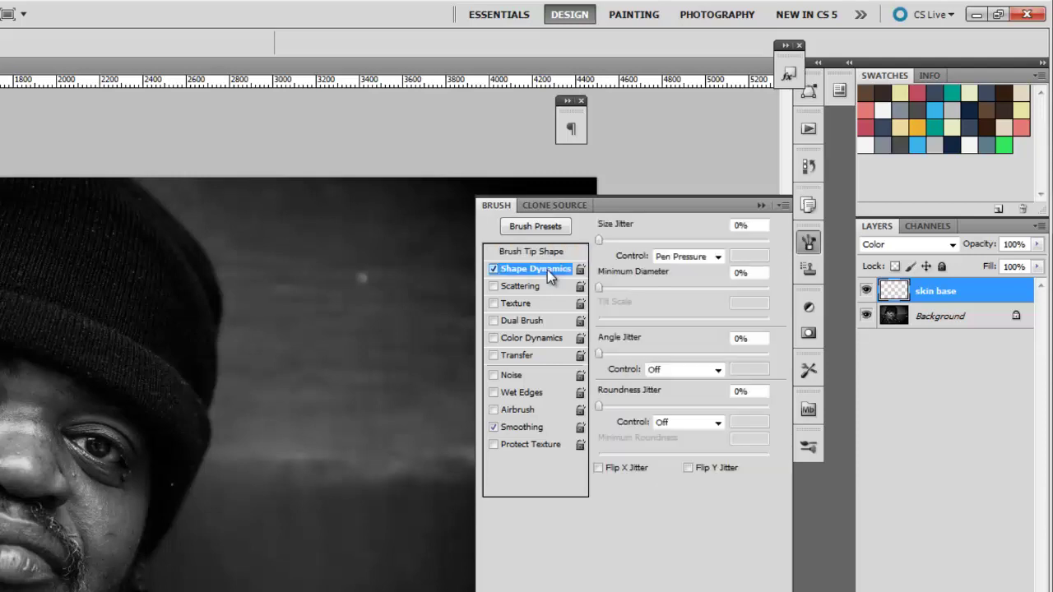
click(716, 256)
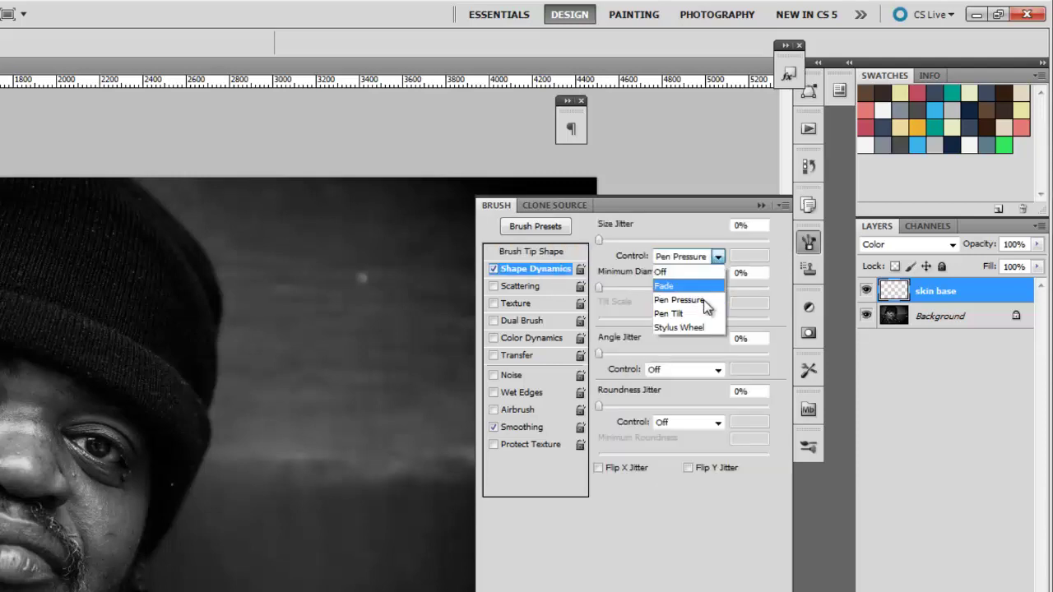
click(704, 301)
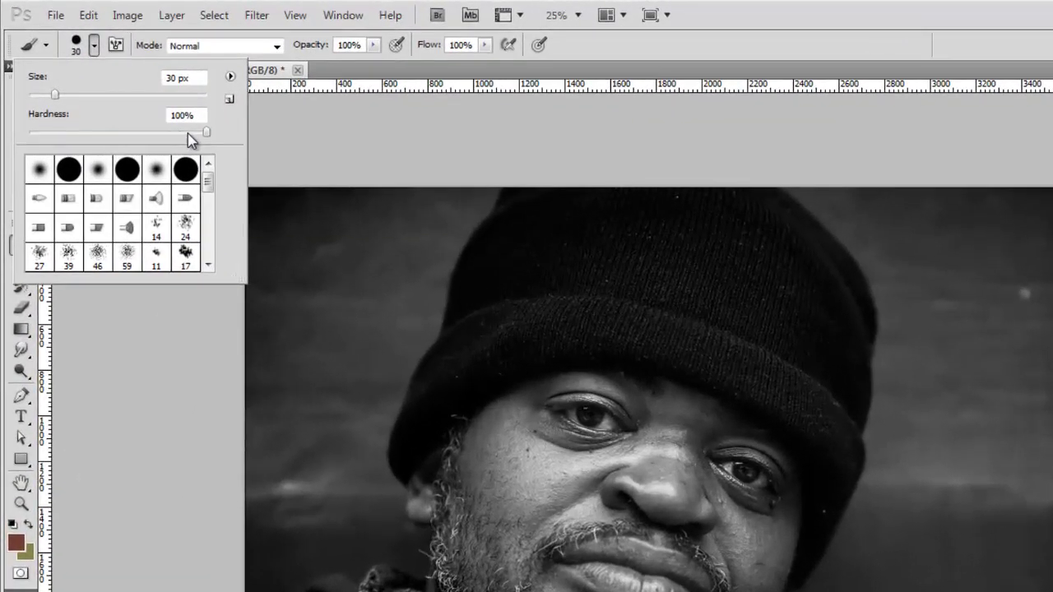
- Set brush hardness to 85% and close the brush settings
click(180, 134)
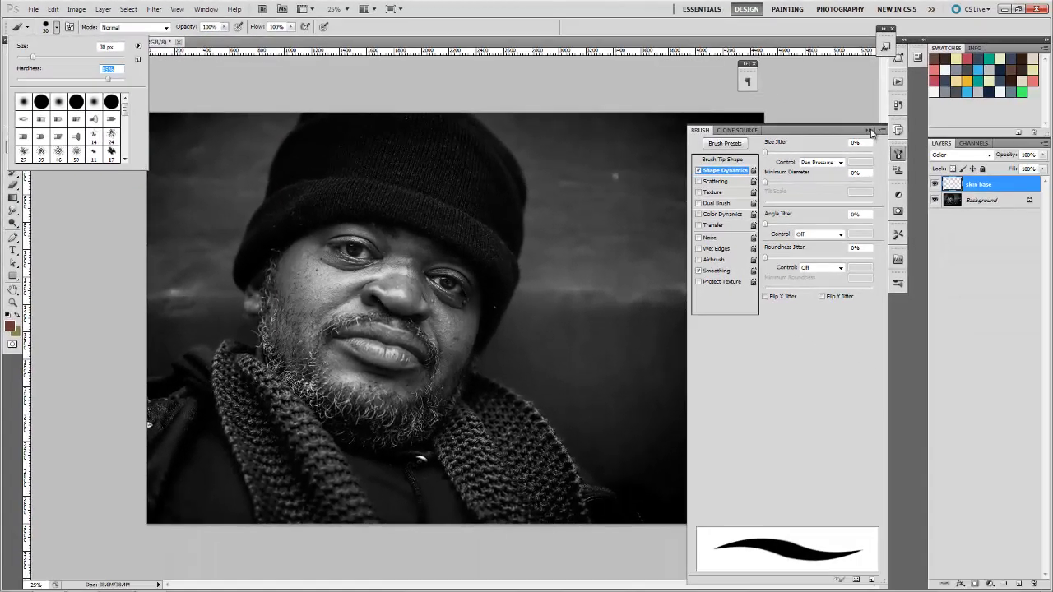
click(871, 131)
click(871, 131)
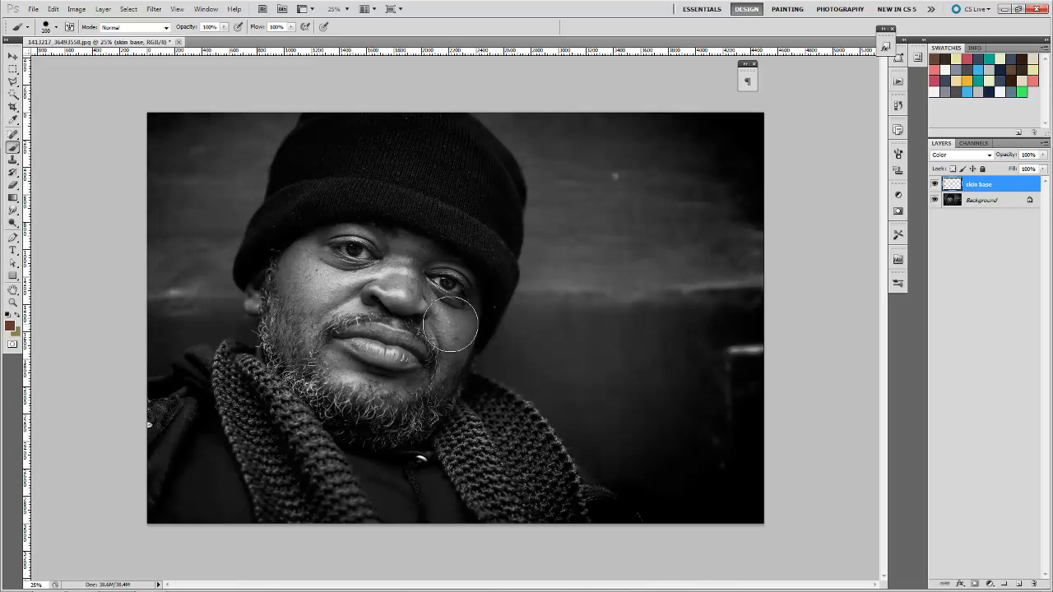
- Paint reddish-brown over face, ears, neck and beard with a 300 px brush, erasing beard-edge spill
key(bracketright)
key(bracketright)
key(bracketright)
key(bracketright)
key(bracketright)
key(bracketleft)
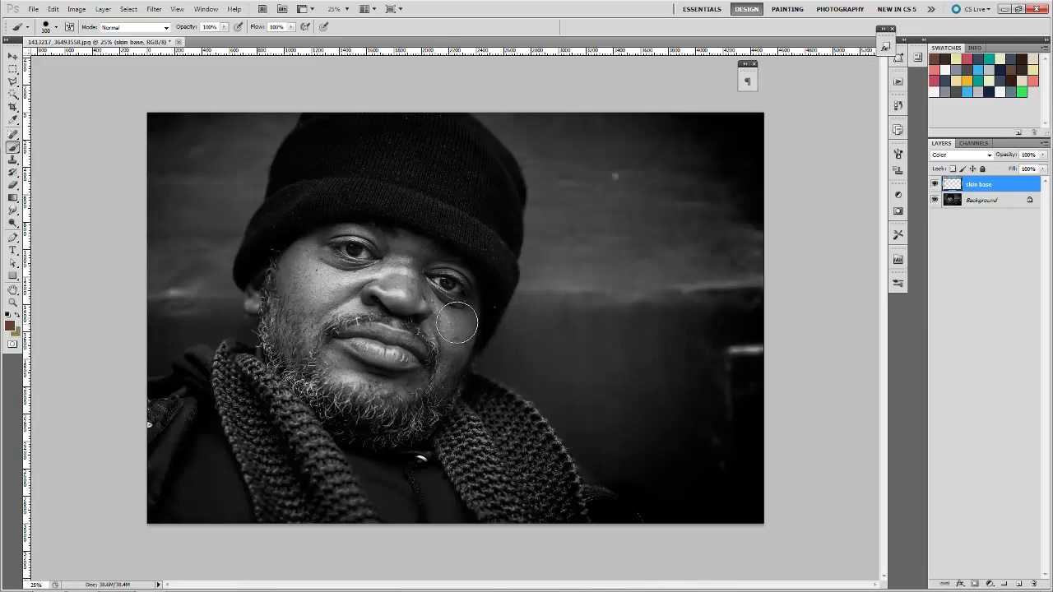
mouse_move(463, 321)
mouse_down()
mouse_move(458, 346)
mouse_move(470, 306)
mouse_move(447, 381)
mouse_move(468, 334)
mouse_move(465, 305)
mouse_move(463, 358)
mouse_move(467, 333)
mouse_move(454, 381)
mouse_move(468, 293)
mouse_move(473, 314)
mouse_move(401, 289)
mouse_move(442, 328)
mouse_move(426, 333)
mouse_move(402, 297)
mouse_move(362, 296)
mouse_move(396, 283)
mouse_move(352, 286)
mouse_move(387, 278)
mouse_move(311, 270)
mouse_move(337, 296)
mouse_move(288, 288)
mouse_move(302, 355)
mouse_move(286, 313)
mouse_move(281, 332)
mouse_move(288, 250)
mouse_move(305, 235)
mouse_move(286, 262)
mouse_move(280, 308)
mouse_move(311, 372)
mouse_move(317, 306)
mouse_move(297, 317)
mouse_move(360, 302)
mouse_move(351, 298)
mouse_move(428, 330)
mouse_move(421, 361)
mouse_move(395, 354)
mouse_move(366, 305)
mouse_move(399, 362)
mouse_move(358, 384)
mouse_move(318, 258)
mouse_move(449, 257)
mouse_up()
key(ctrl+plus)
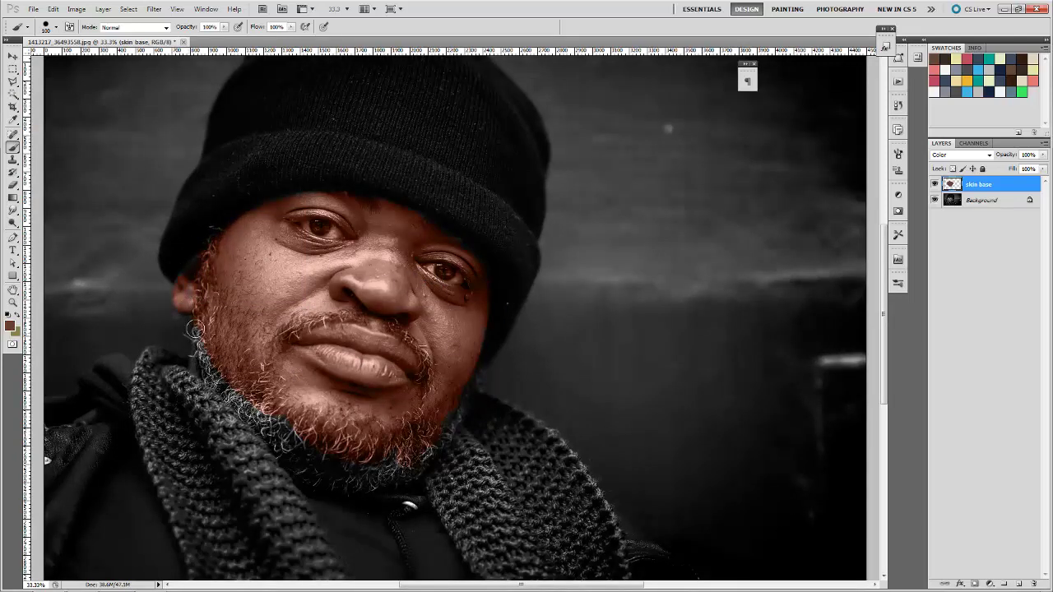
key(e)
key(b)
key(e)
drag(390, 478, 394, 462)
key(b)
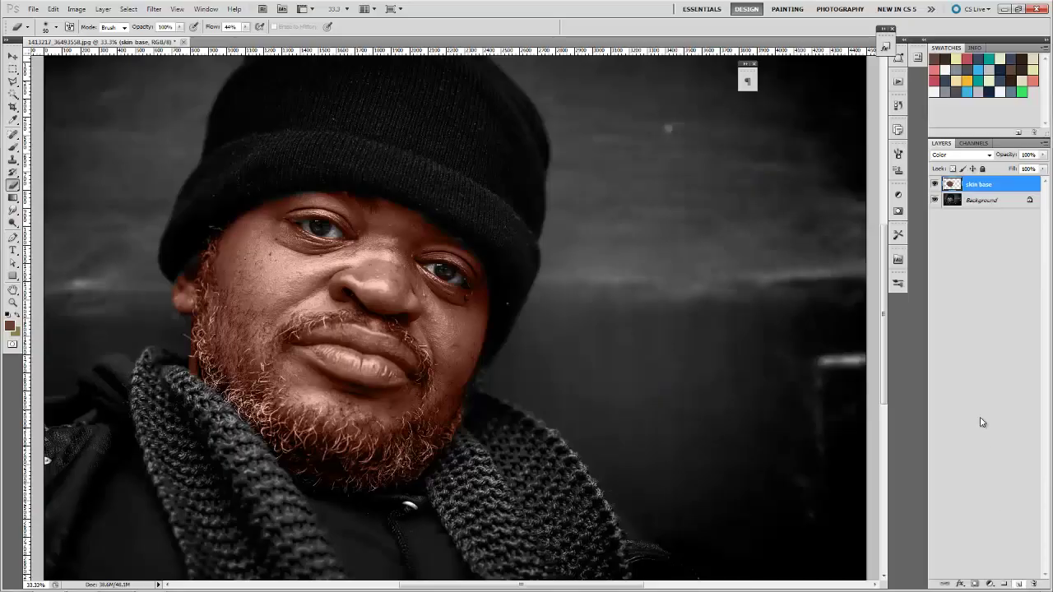
- Rename the new layer above skin base to 'soft tones'
double_click(971, 186)
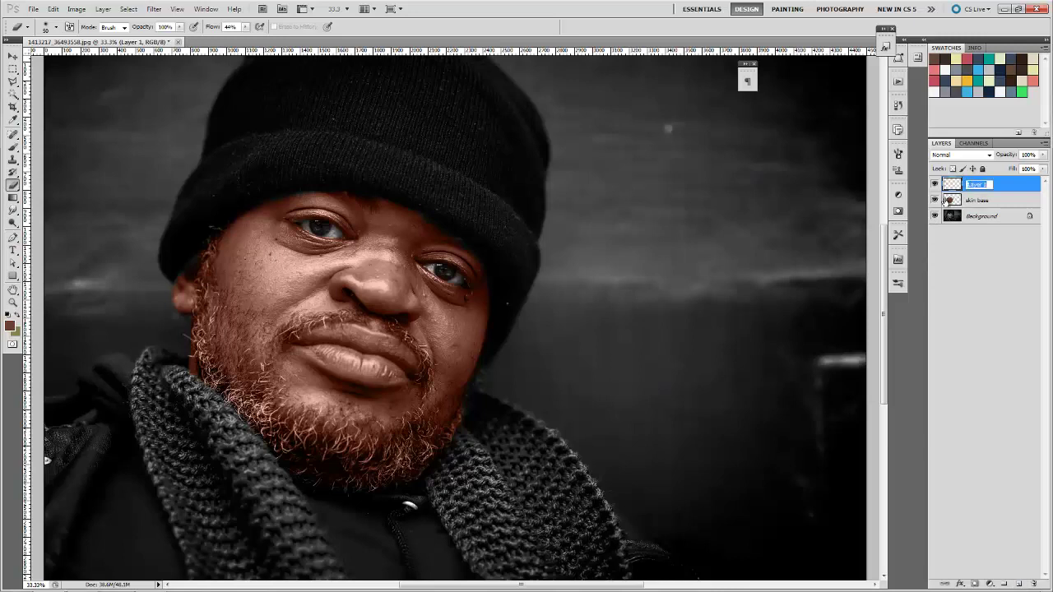
text(s)
text(ned)
key(Return)
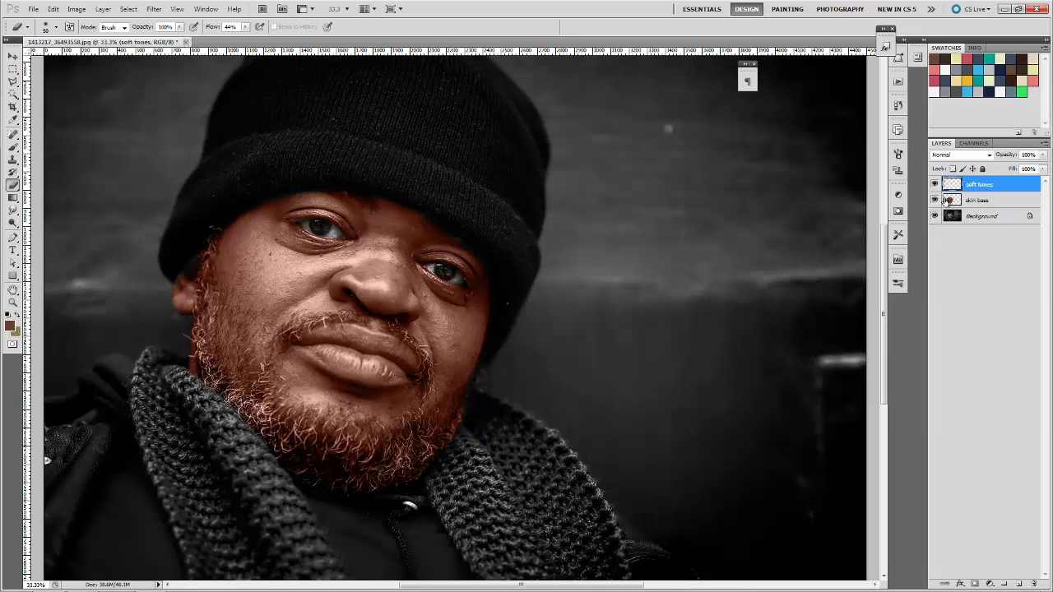
- Set the foreground colour to bright pink df5771
key(b)
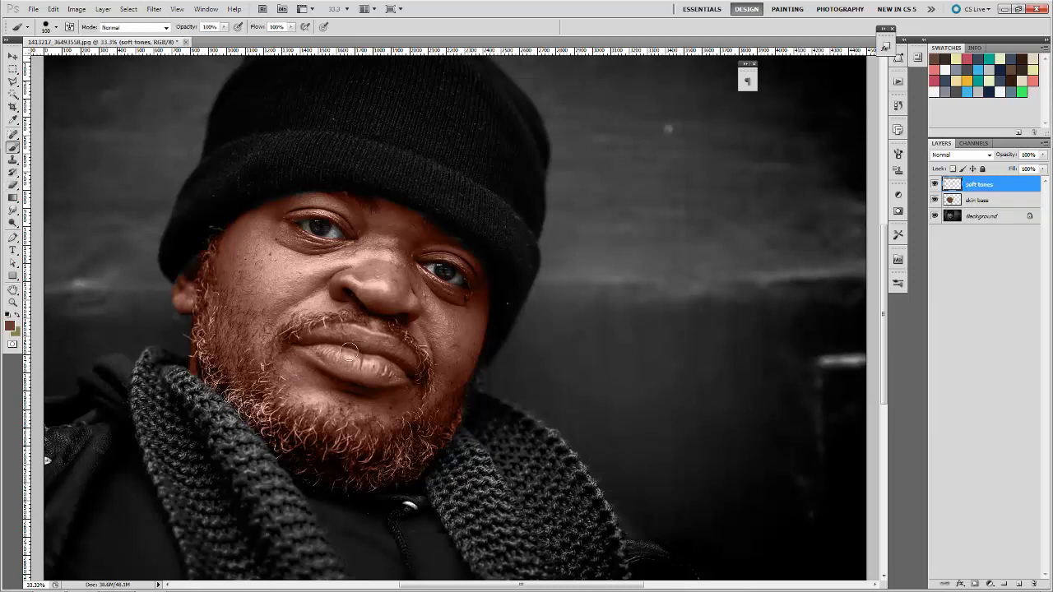
click(13, 327)
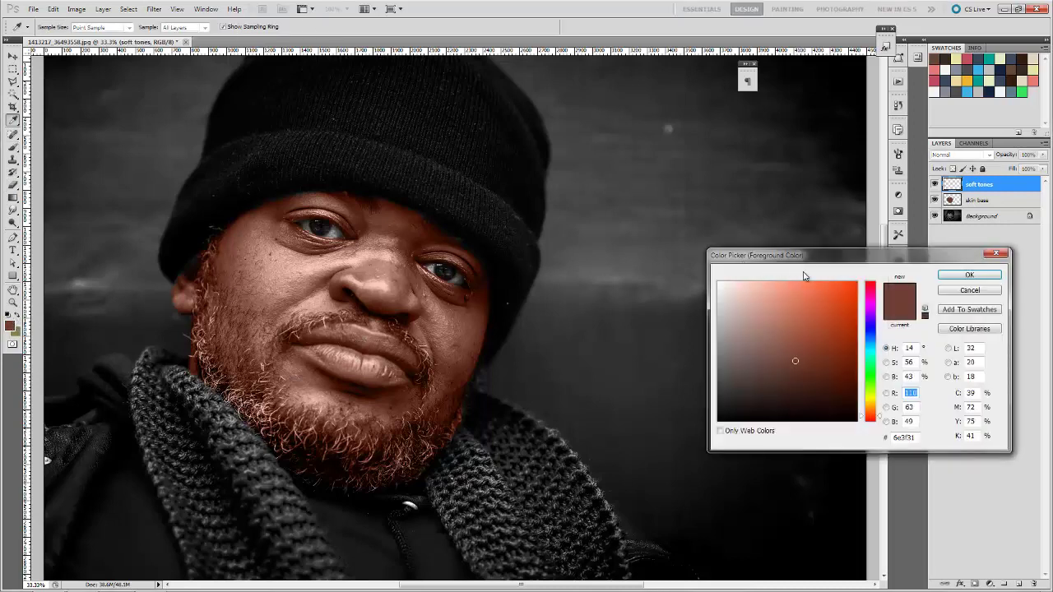
click(872, 287)
drag(820, 297, 802, 299)
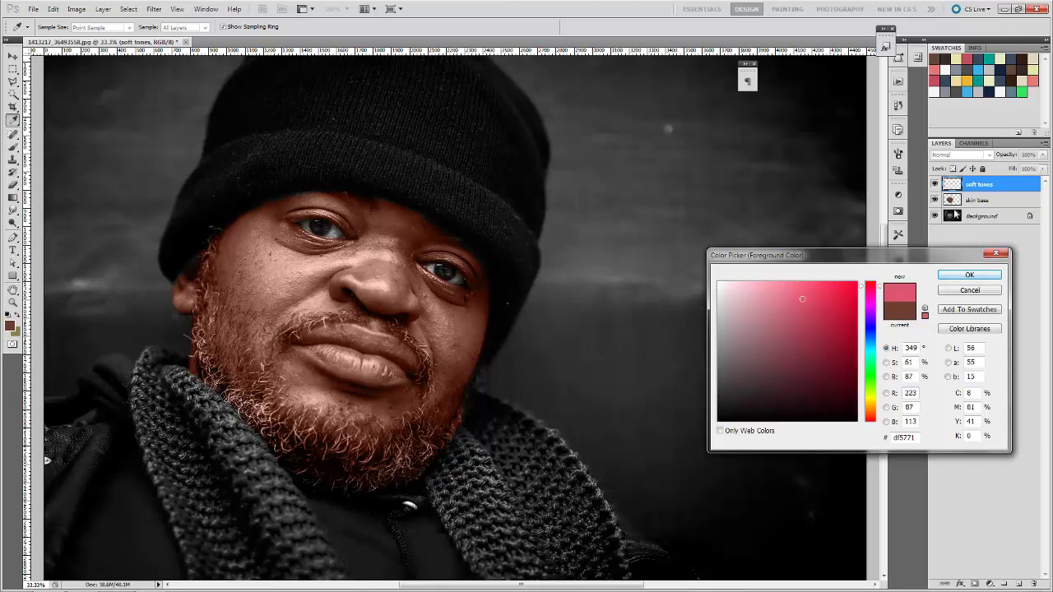
click(968, 275)
click(961, 155)
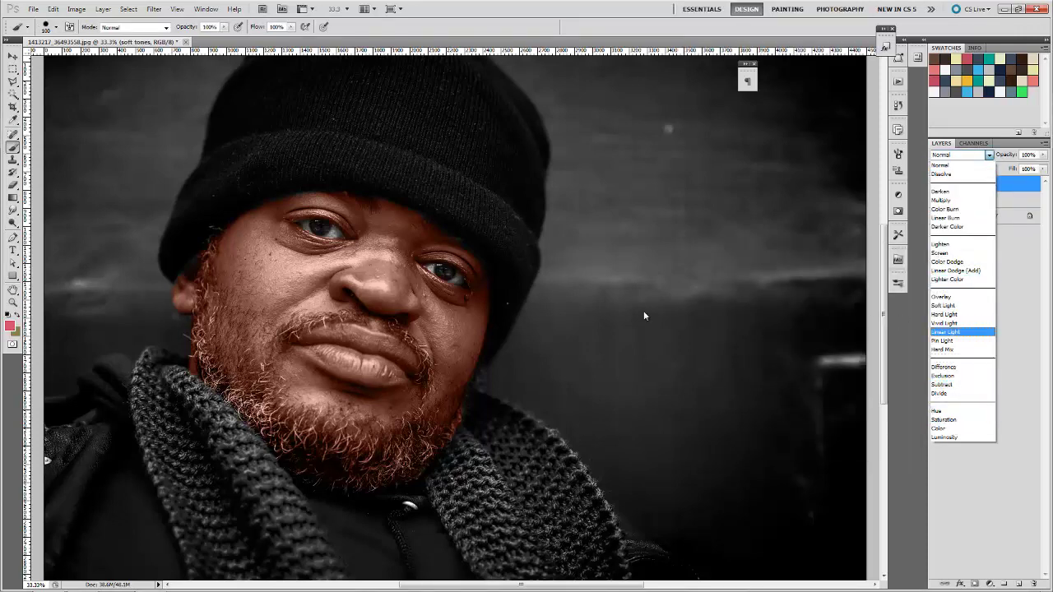
- Set the soft tones layer to Soft Light at 37% opacity and brush opacity to 50%
click(943, 305)
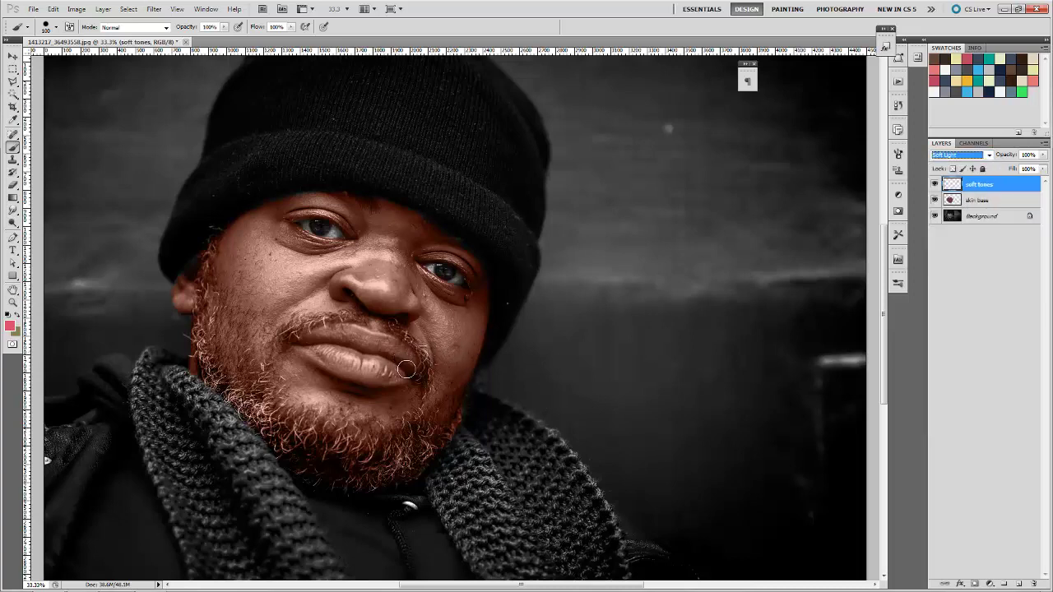
click(395, 355)
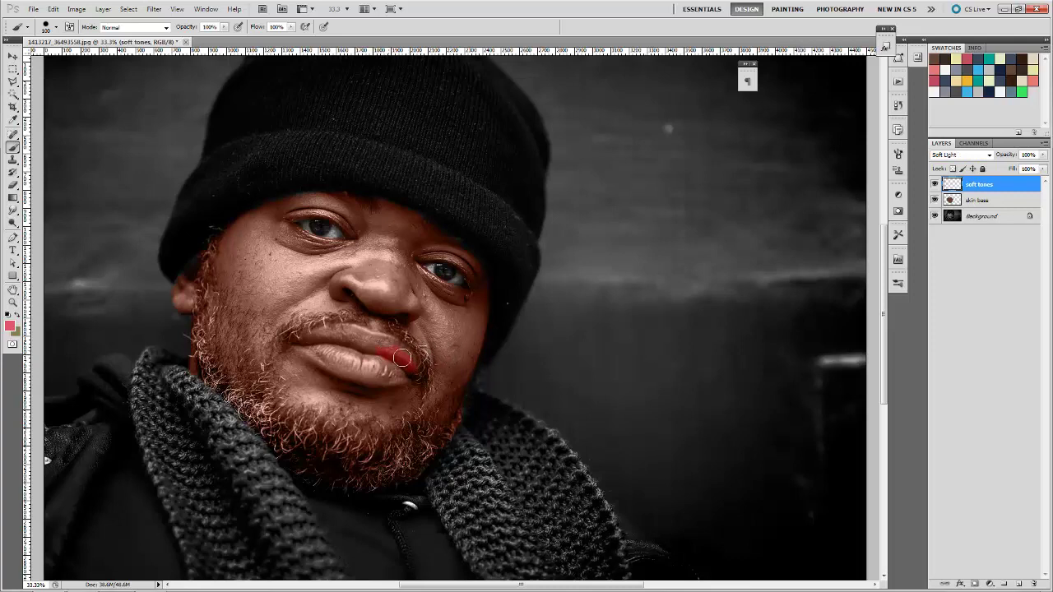
click(1043, 154)
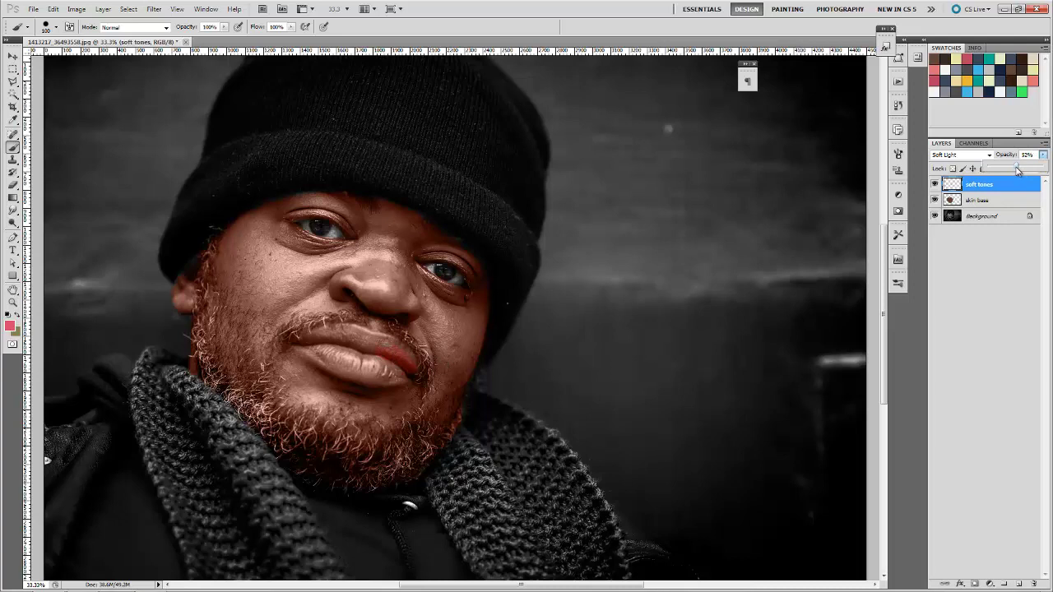
click(373, 343)
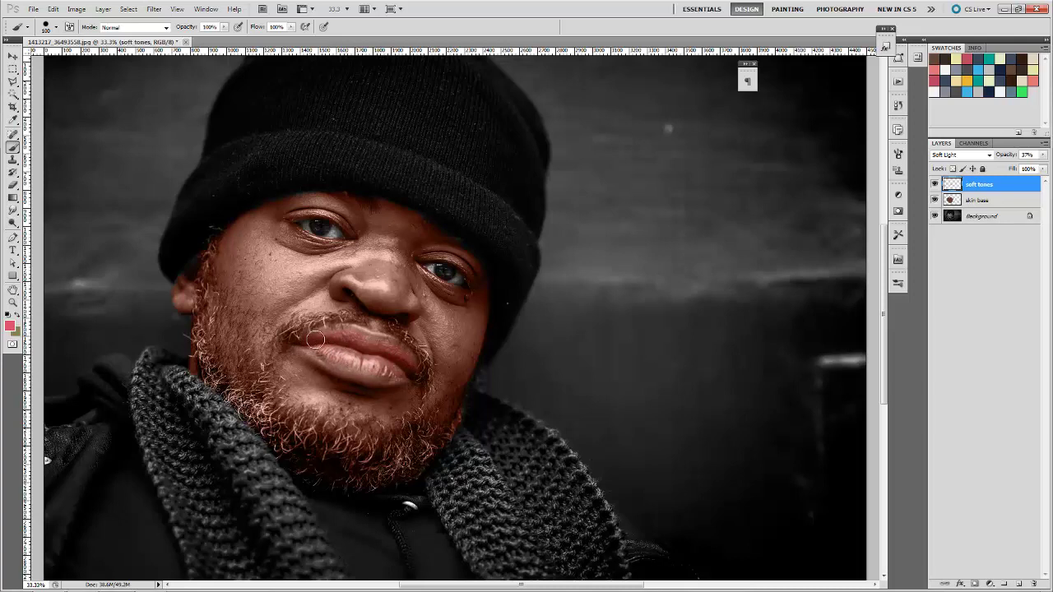
key(5)
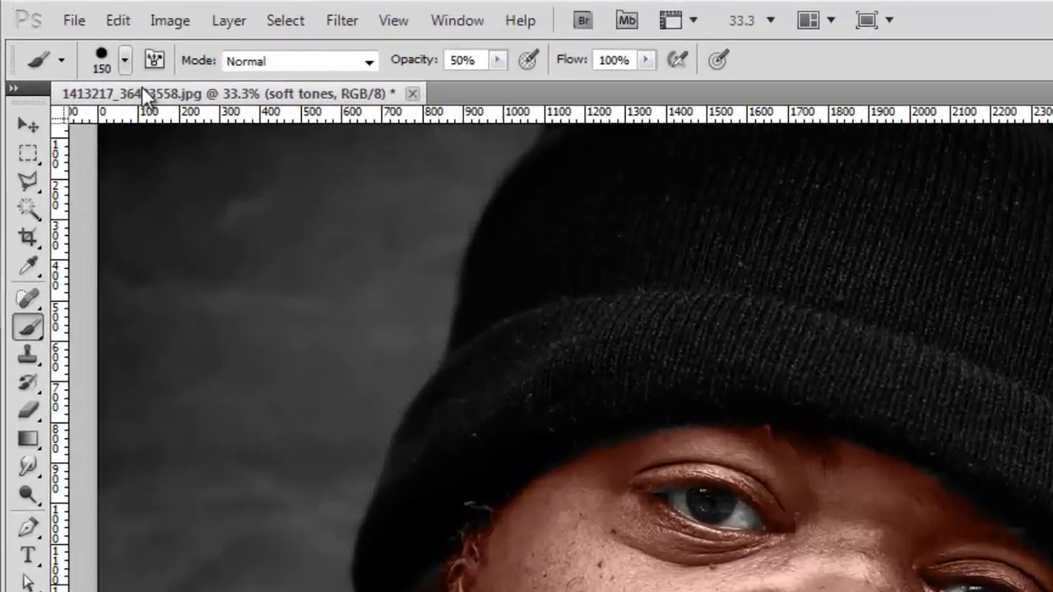
- With a 0% hardness, ~250 px brush at 10%, tint the right cheek and nose
click(124, 59)
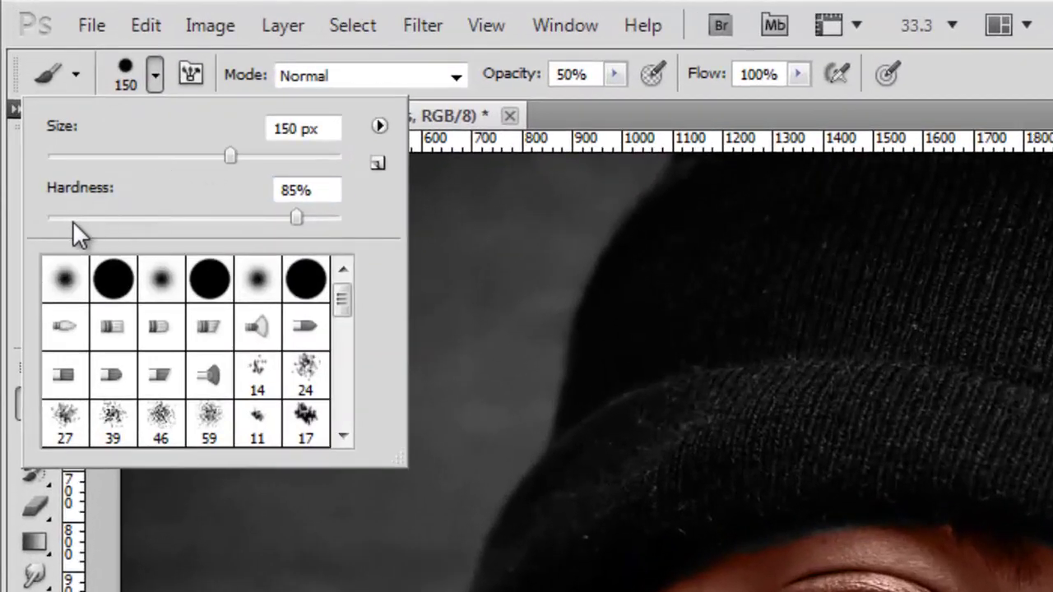
click(72, 219)
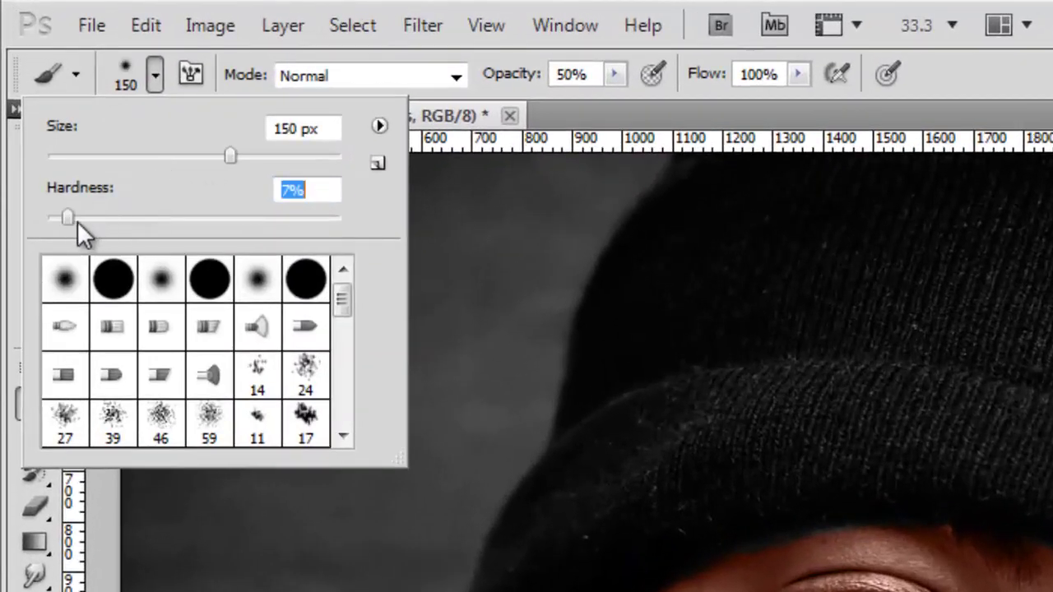
key(Return)
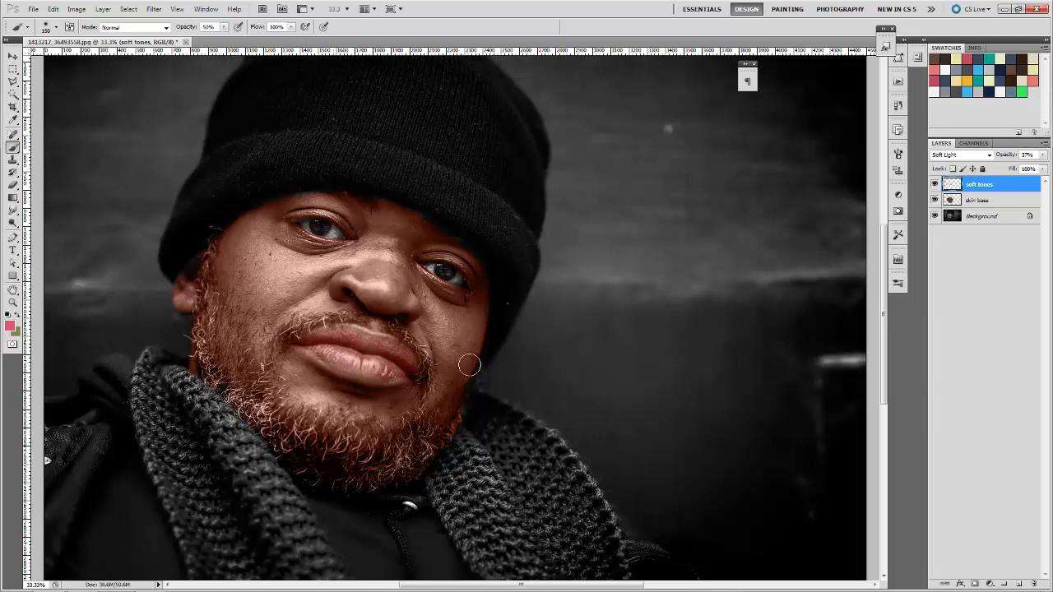
drag(455, 335, 458, 339)
key(bracketright)
key(bracketright)
key(bracketright)
key(1)
mouse_move(465, 339)
mouse_down()
mouse_move(463, 322)
mouse_move(467, 357)
mouse_up()
mouse_move(383, 285)
mouse_down()
mouse_move(392, 292)
mouse_move(385, 276)
mouse_move(387, 285)
mouse_up()
- Warm the left cheek at 20% opacity and the lips at 30% opacity
key(2)
mouse_move(270, 274)
mouse_down()
mouse_move(258, 271)
mouse_move(278, 270)
mouse_move(265, 263)
mouse_move(275, 255)
mouse_move(283, 274)
mouse_move(271, 277)
mouse_move(267, 303)
mouse_move(259, 271)
mouse_move(244, 282)
mouse_move(396, 298)
mouse_move(403, 275)
mouse_move(367, 313)
mouse_move(268, 303)
mouse_move(330, 301)
mouse_move(461, 348)
mouse_move(428, 307)
mouse_move(461, 346)
mouse_move(380, 284)
mouse_move(389, 261)
mouse_move(458, 252)
mouse_move(444, 268)
mouse_up()
key(3)
mouse_move(326, 366)
mouse_down()
mouse_move(296, 352)
mouse_move(410, 388)
mouse_up()
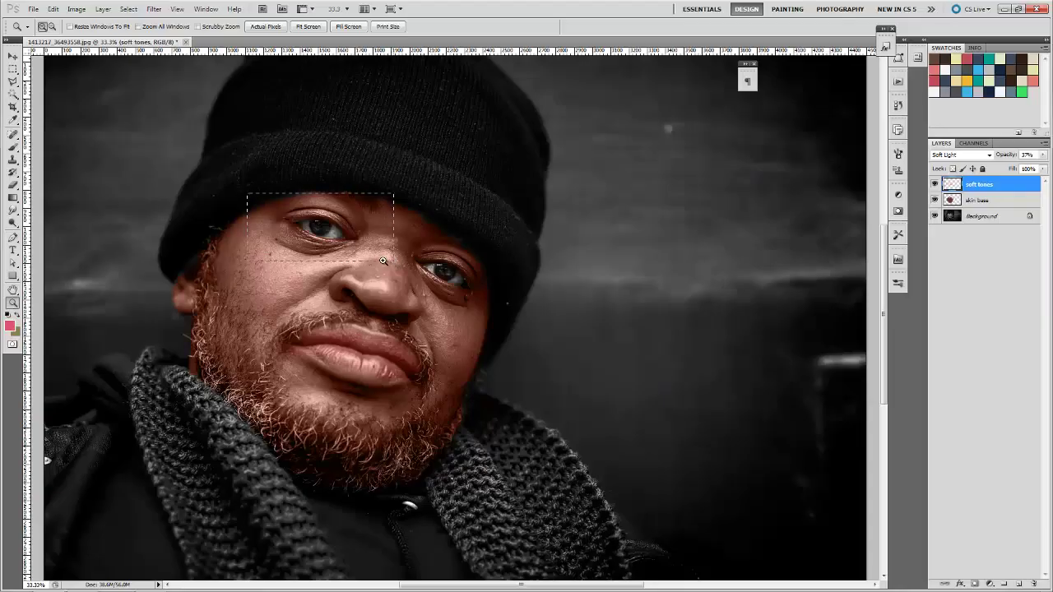
- Zoom in and paint pink along the left lower eyelid with a 30 px brush at 70%
click(386, 262)
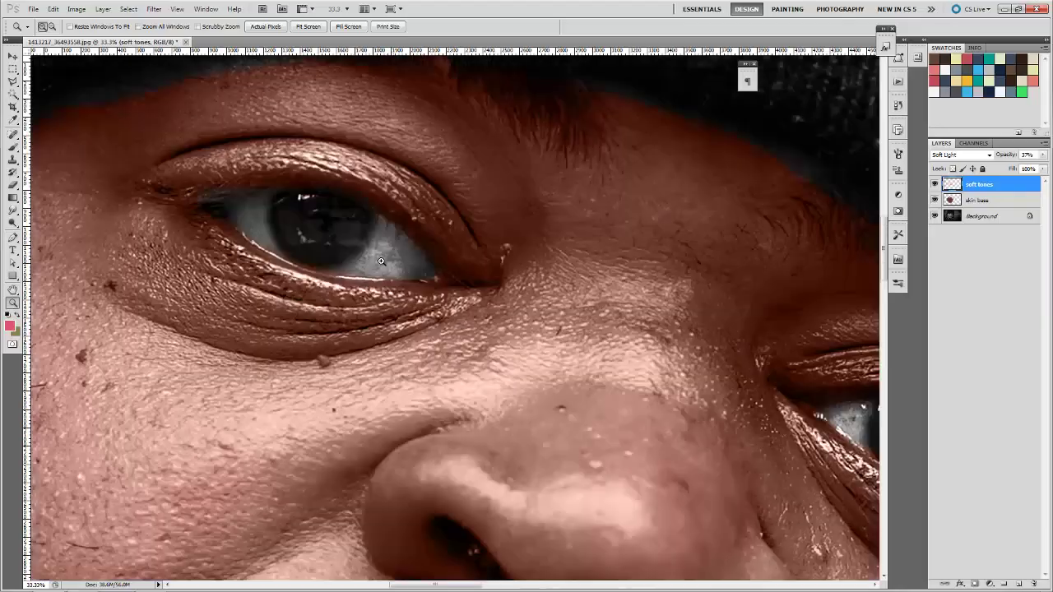
key(b)
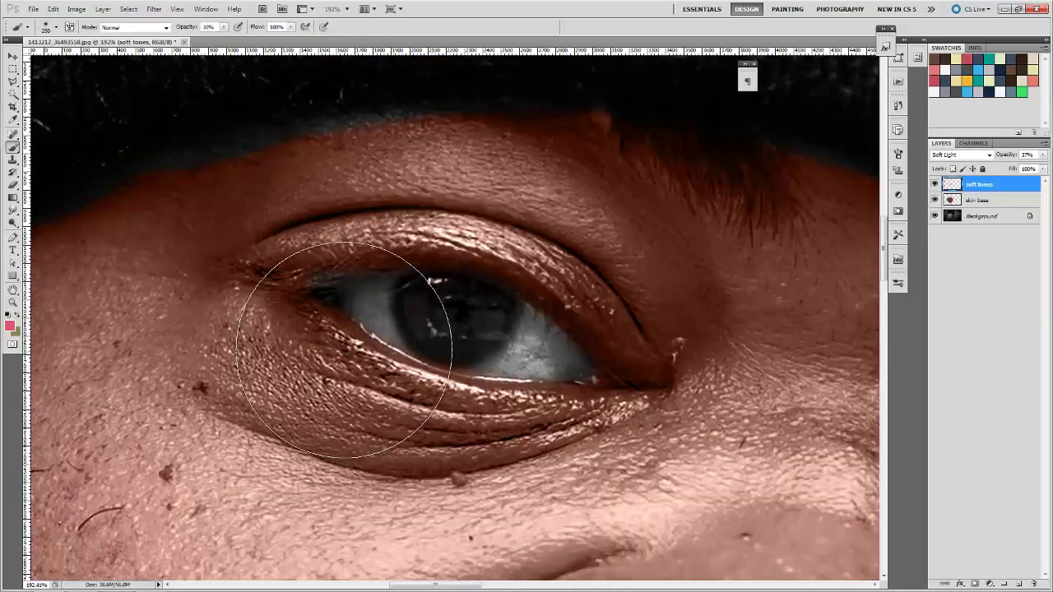
key(bracketleft)
key(bracketleft)
key(bracketleft)
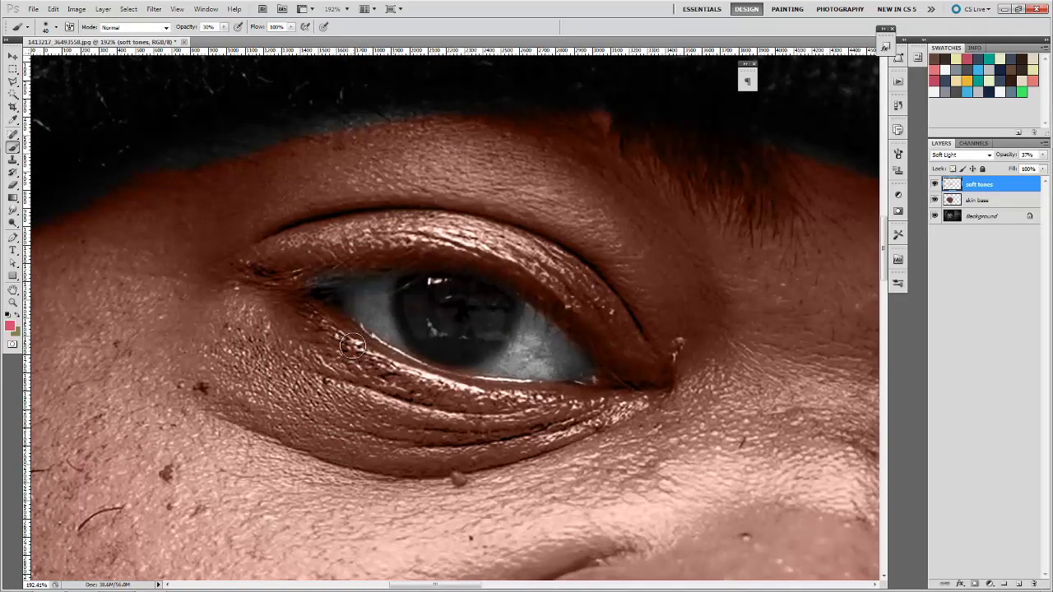
key(7)
mouse_move(338, 330)
mouse_down()
mouse_move(524, 393)
mouse_move(476, 394)
mouse_move(327, 334)
mouse_move(386, 358)
mouse_move(338, 327)
mouse_move(529, 389)
mouse_move(504, 395)
mouse_move(321, 294)
mouse_move(332, 274)
mouse_move(458, 250)
mouse_move(549, 280)
mouse_move(536, 296)
mouse_move(552, 305)
mouse_move(586, 399)
mouse_move(738, 381)
mouse_move(602, 374)
mouse_up()
key(z)
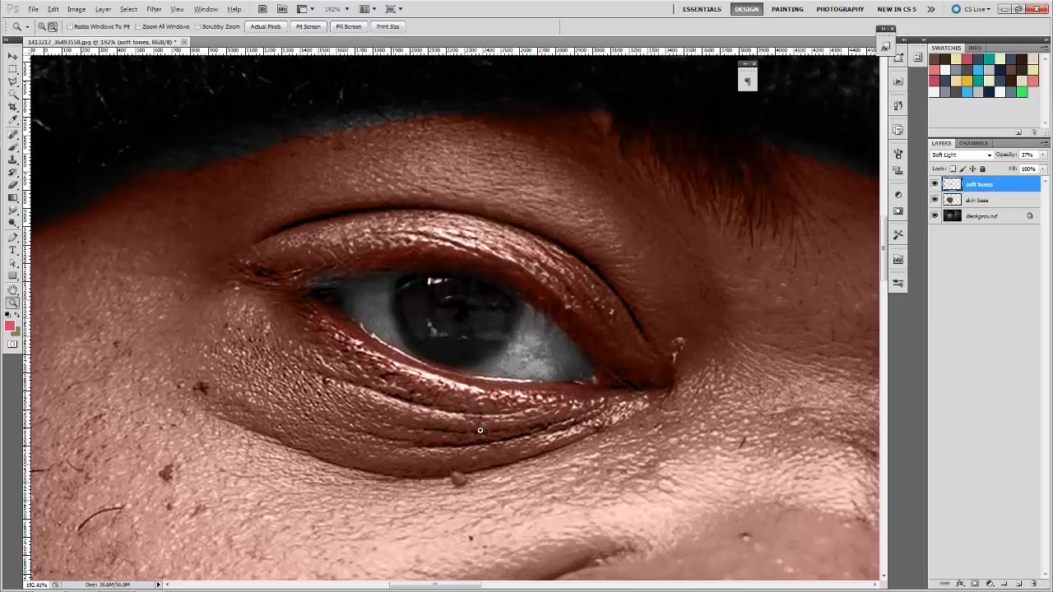
key(b)
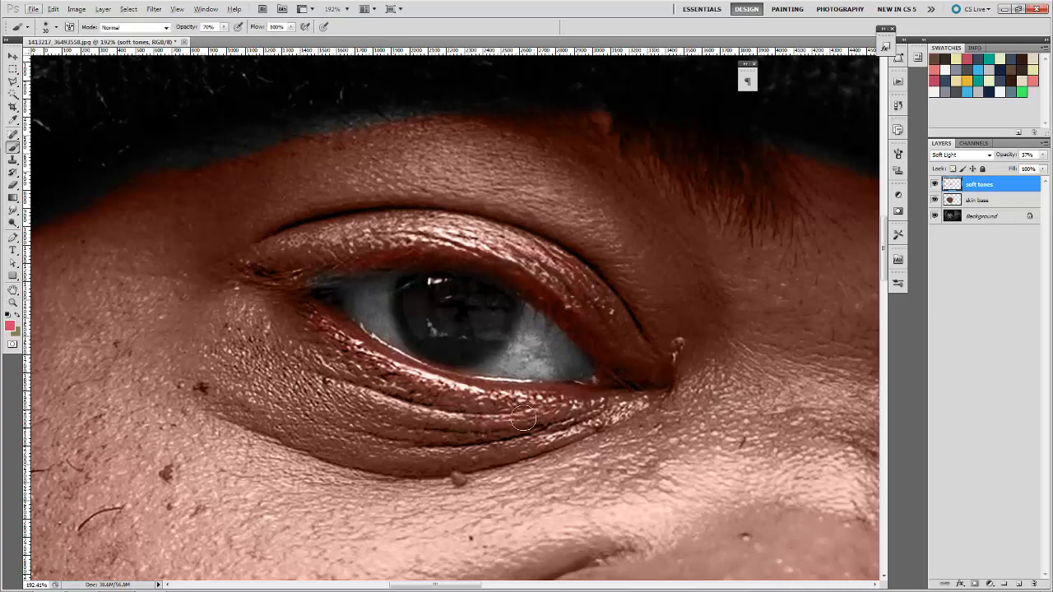
- Zoom to 66.7% framing both eyes and paint subtle pink on the eyelids
key(z)
alt+click(614, 411)
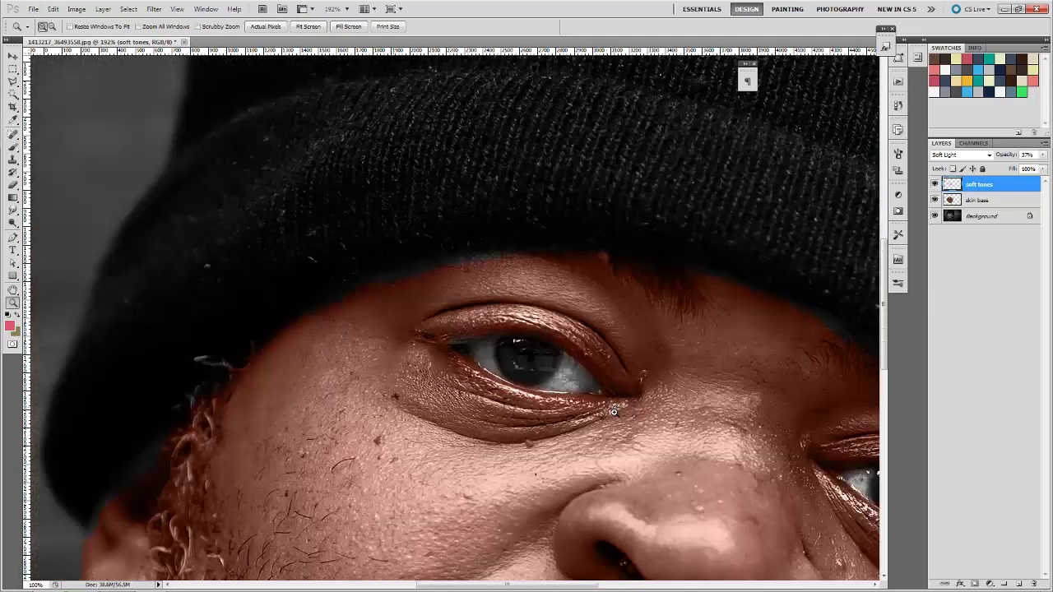
alt+click(614, 411)
drag(650, 447, 512, 396)
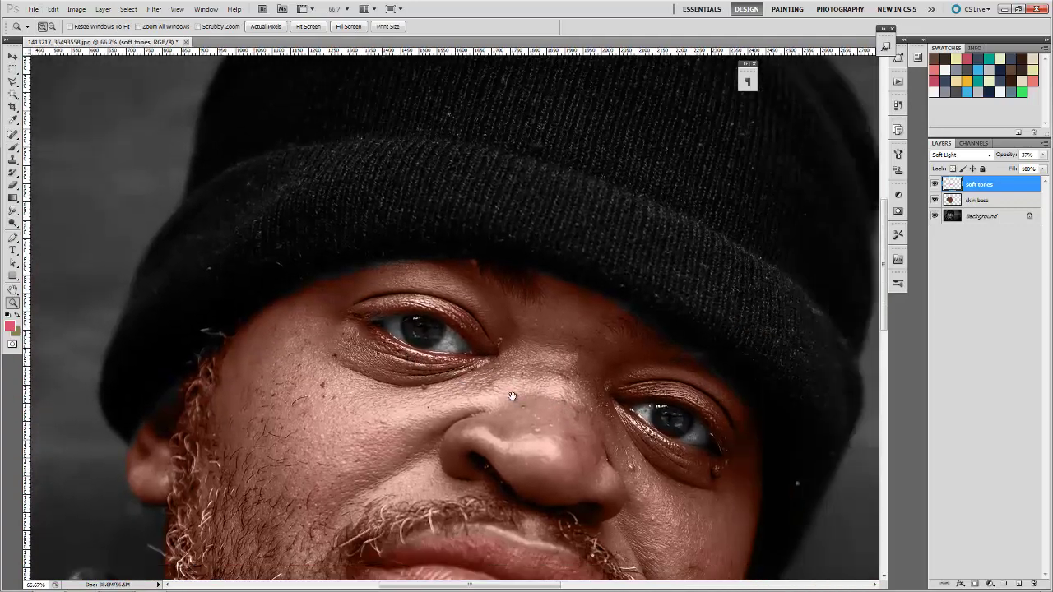
key(b)
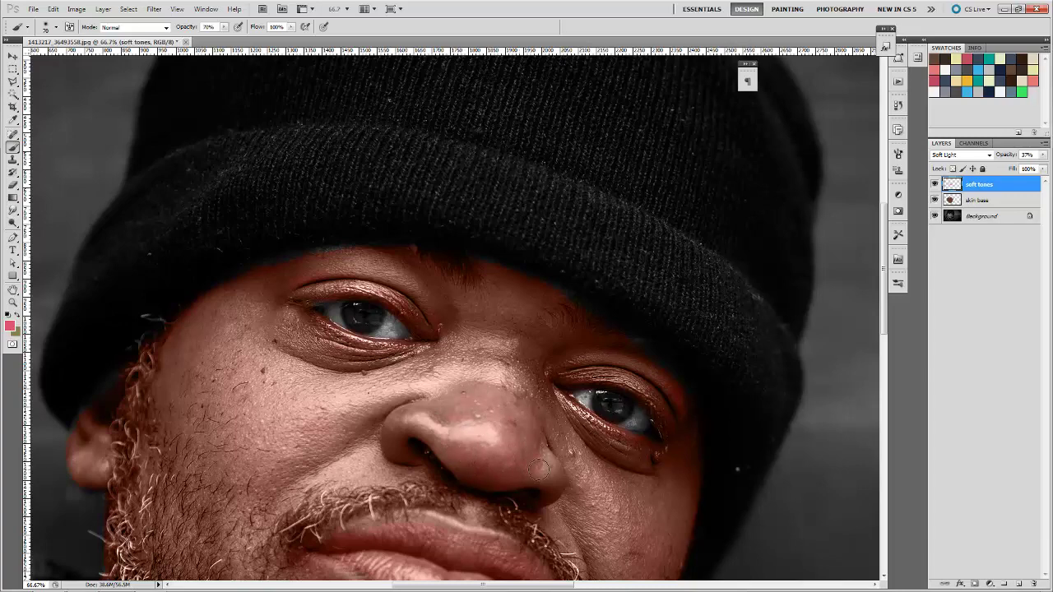
- Zoom out to the whole photo, then zoom in on the face
key(z)
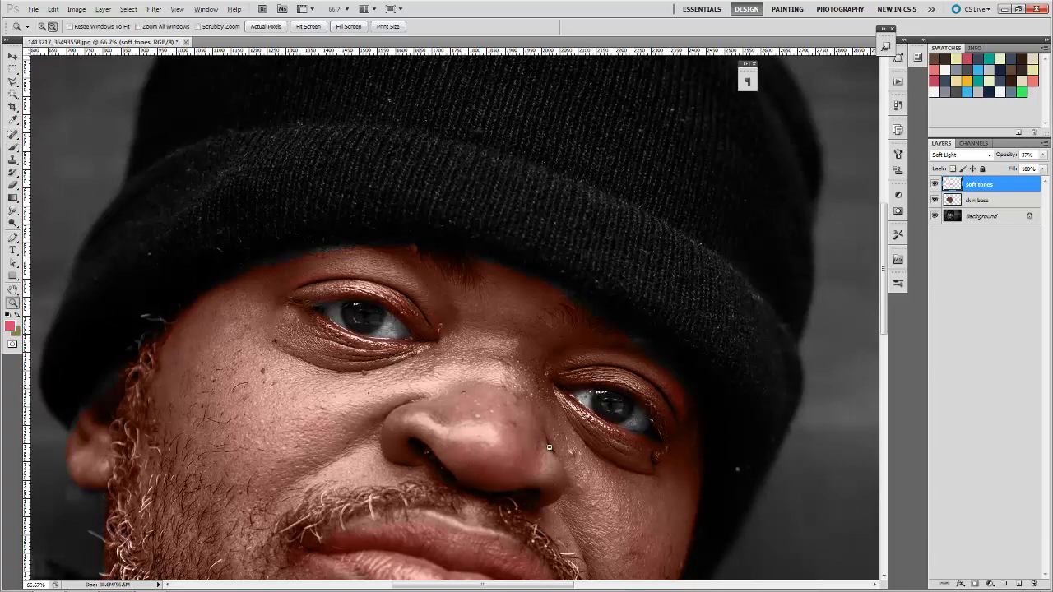
alt+click(543, 454)
alt+click(543, 454)
alt+click(542, 454)
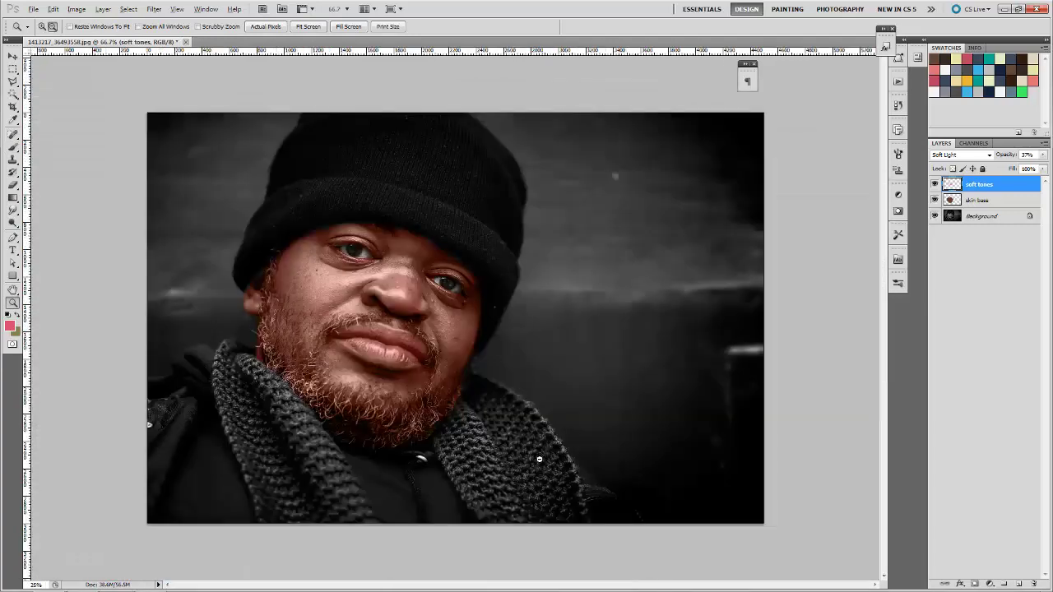
alt+click(539, 457)
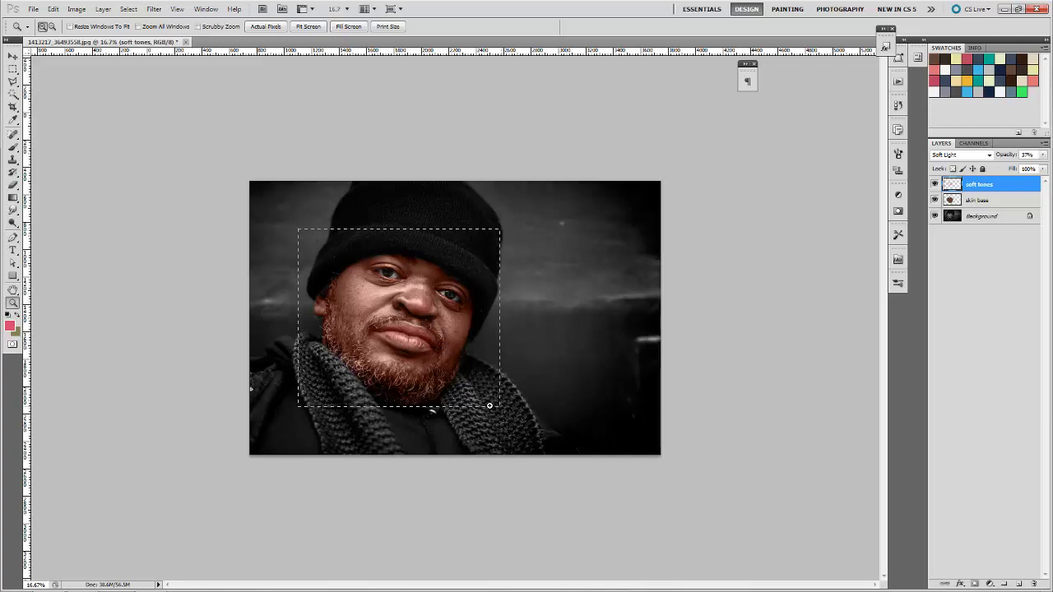
drag(501, 406, 503, 411)
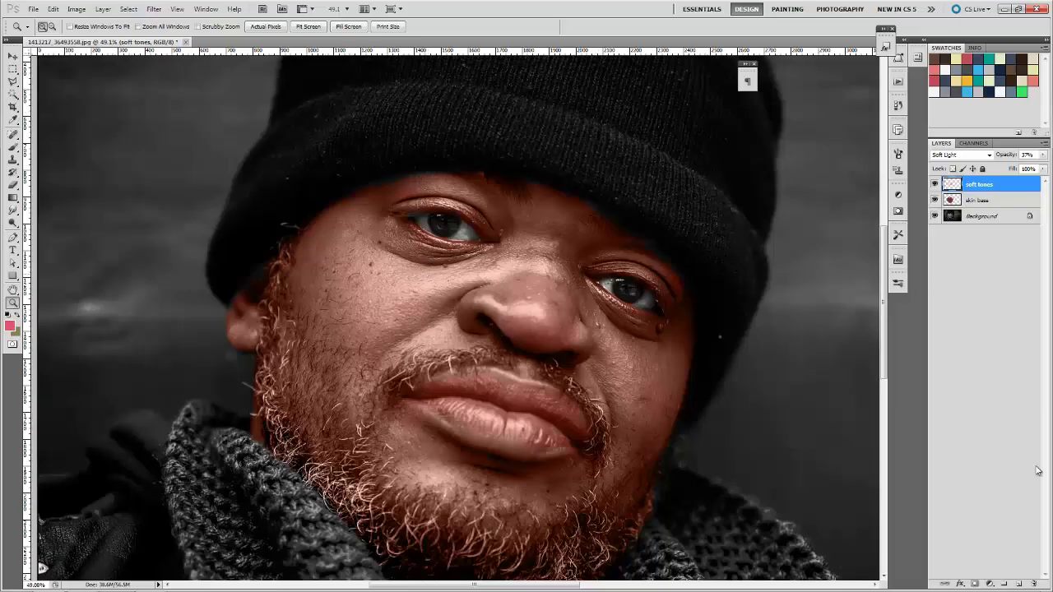
- Add a new empty layer named 'yellow tones' above soft tones
click(1019, 584)
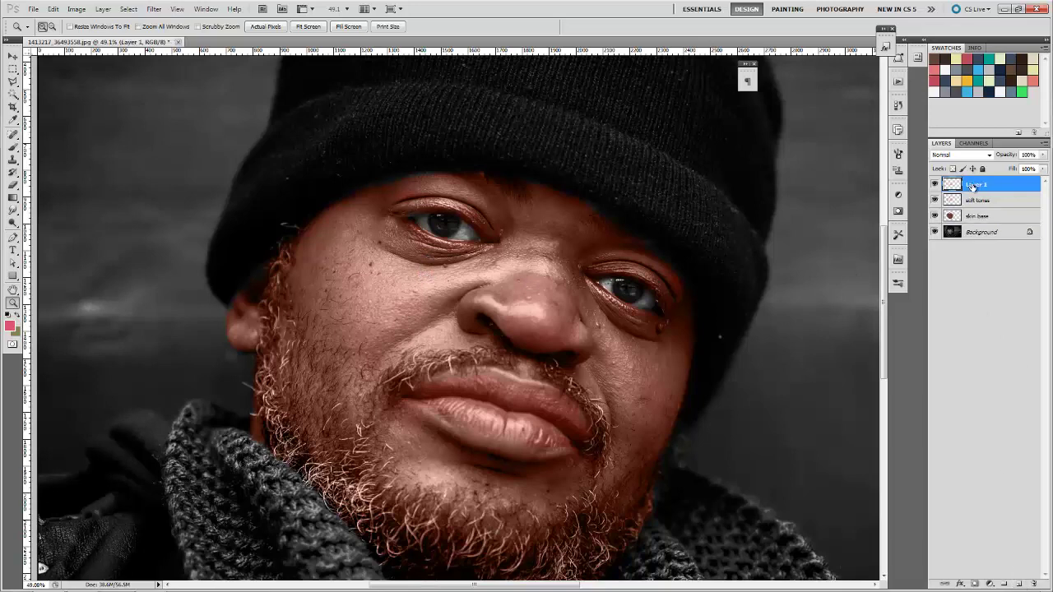
double_click(975, 184)
text(tones)
key(Return)
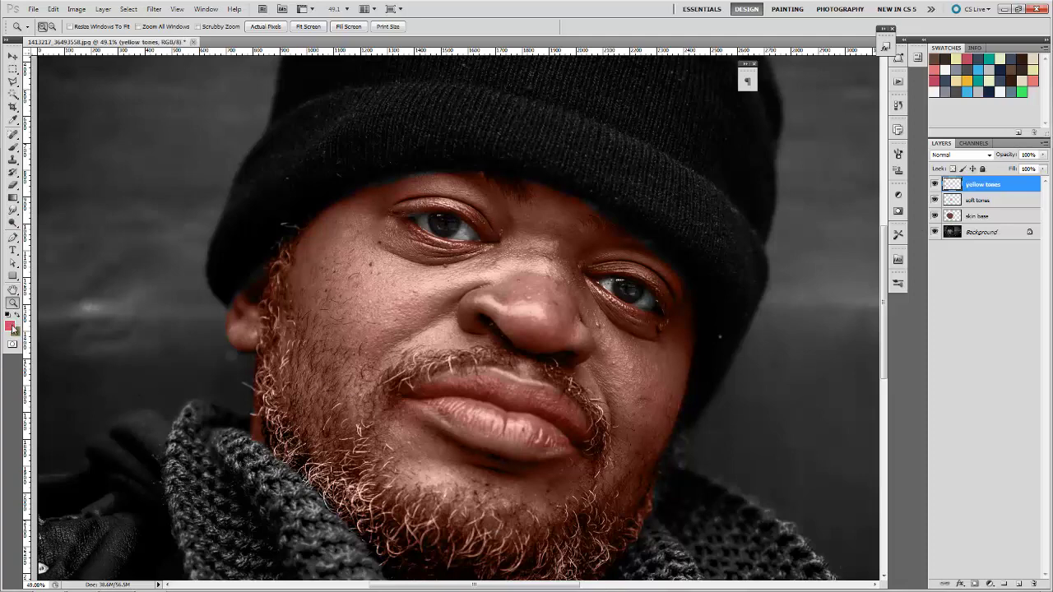
- Set the foreground colour to pale yellow e9d980
click(10, 327)
drag(873, 405, 867, 395)
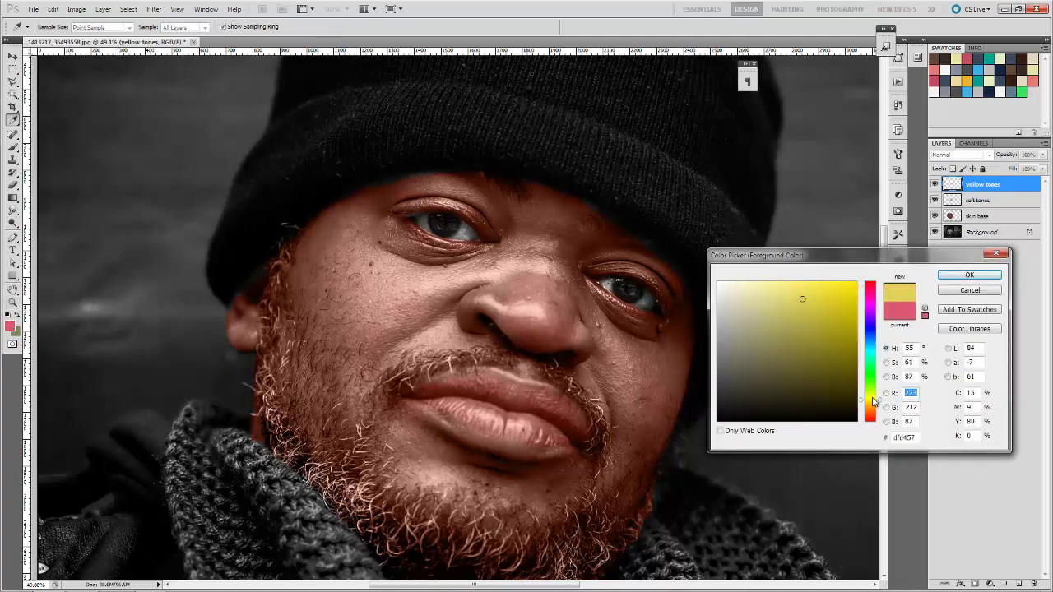
drag(777, 297, 776, 298)
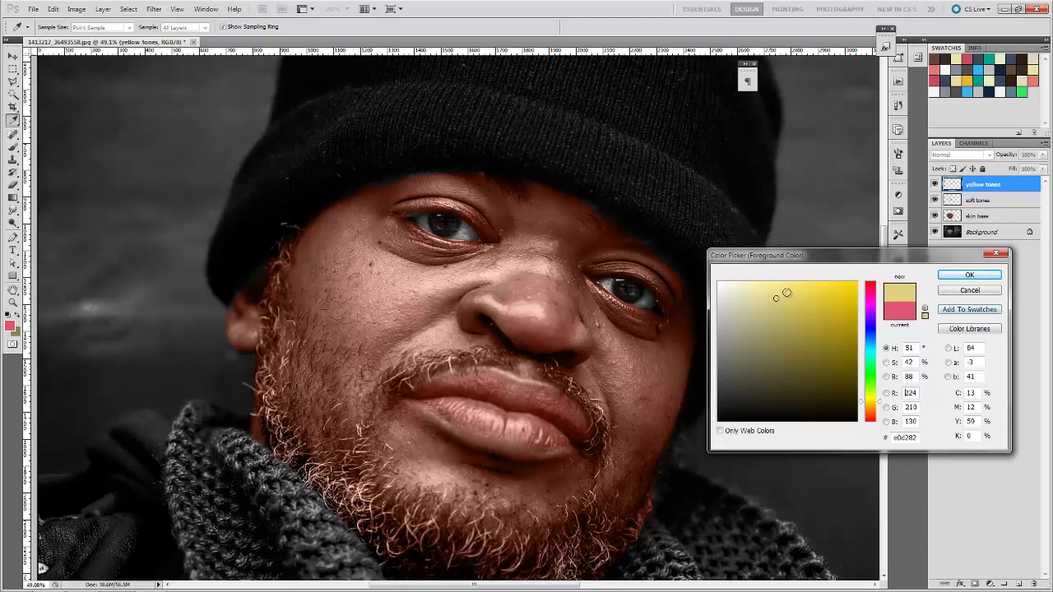
click(783, 293)
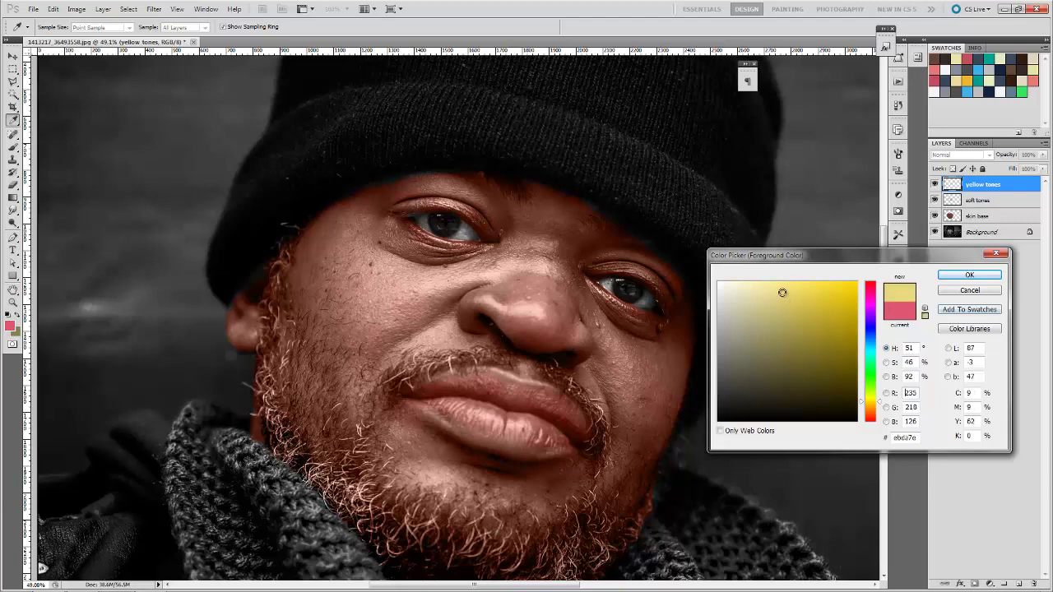
click(969, 275)
key(z)
click(959, 155)
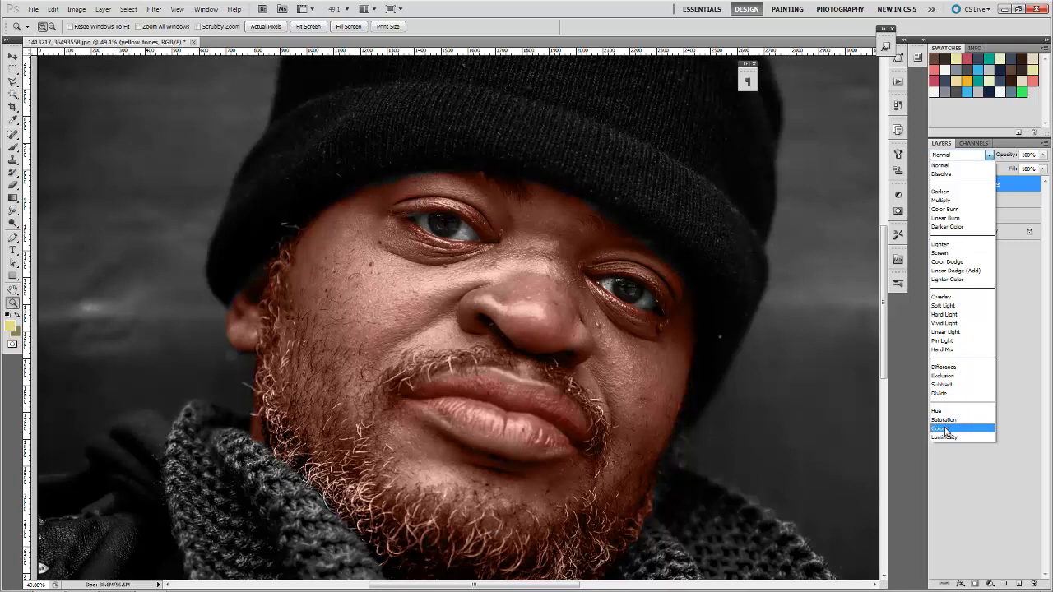
- Enlarge the brush to 175 px and paint yellow over the cheeks, trying Color and Soft Light modes
key(Return)
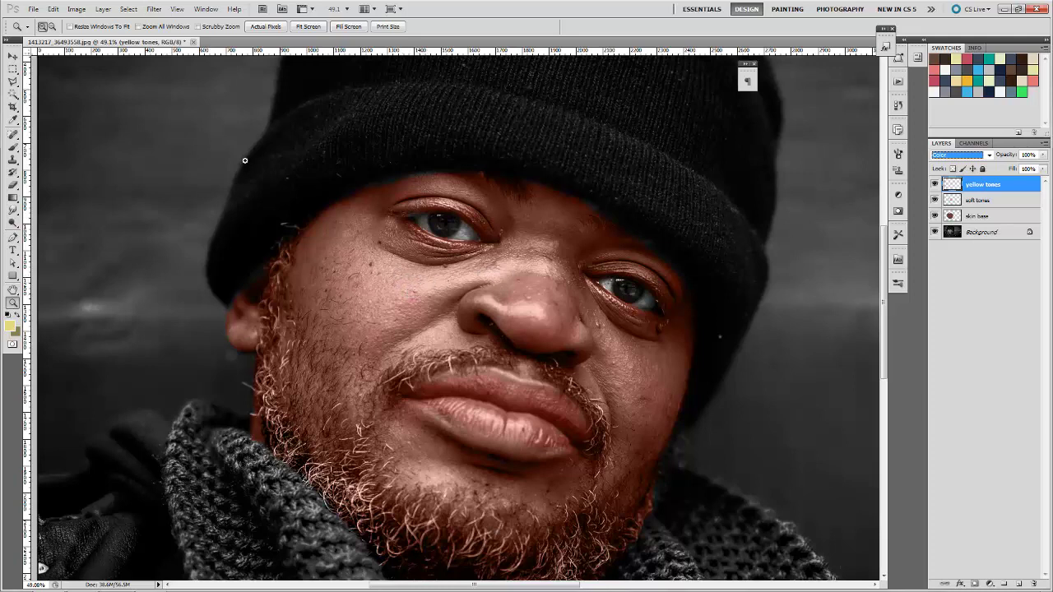
click(14, 147)
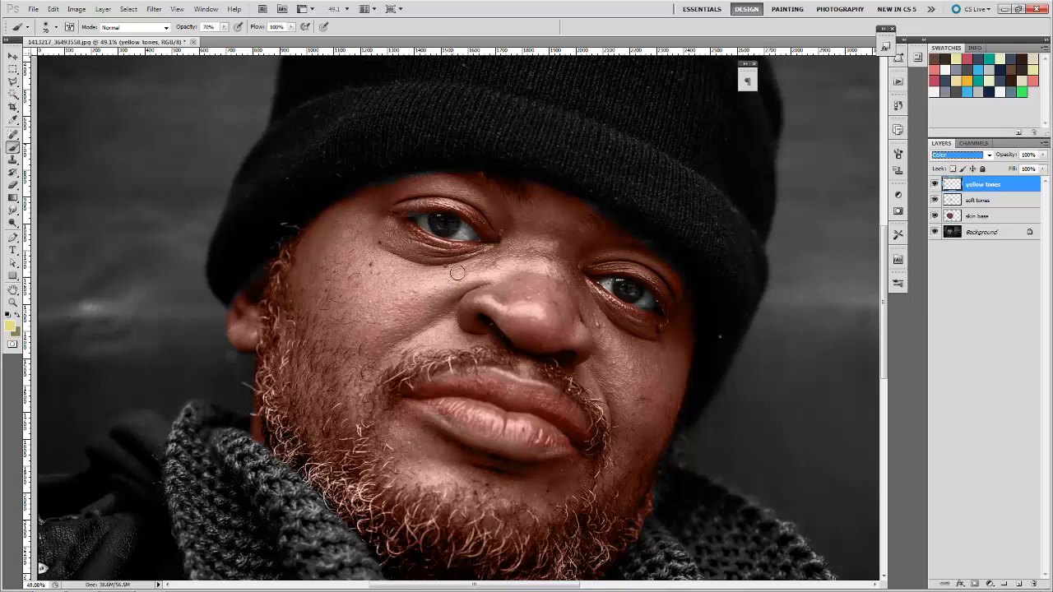
key(Return)
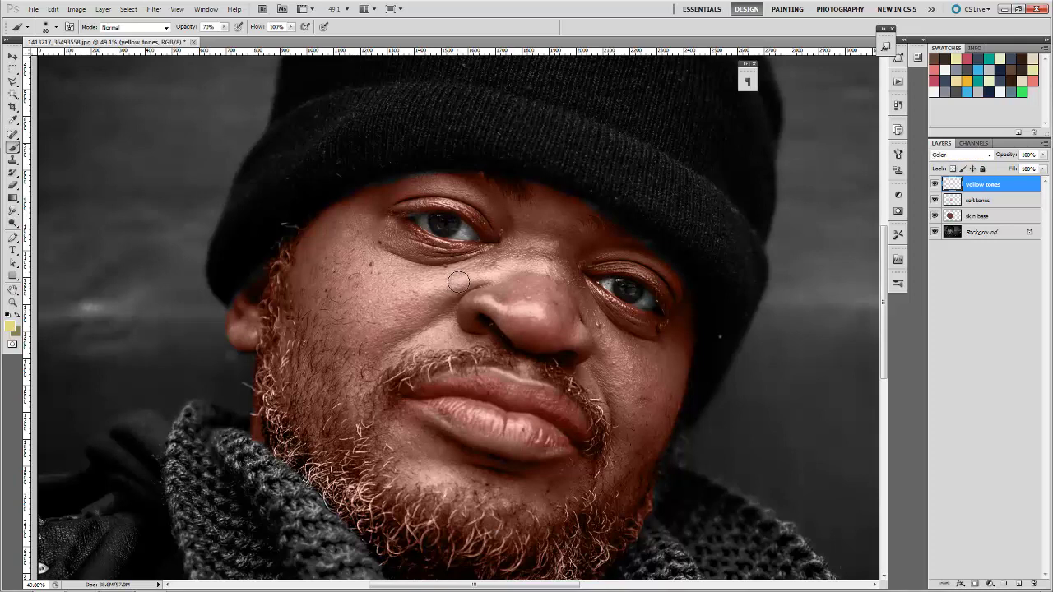
key(bracketright)
key(bracketright)
key(bracketright)
drag(492, 268, 445, 283)
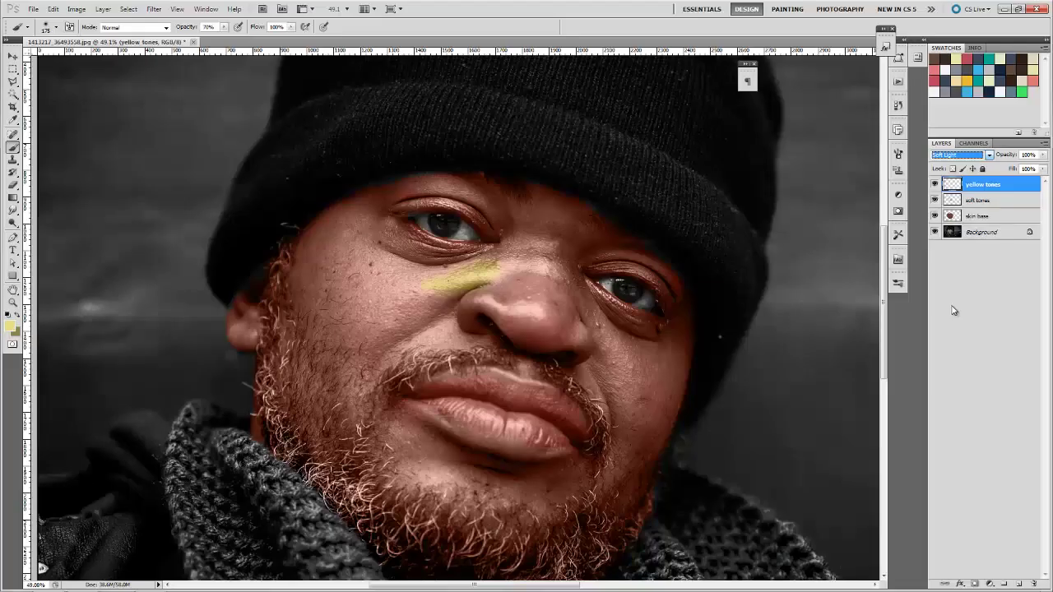
click(959, 155)
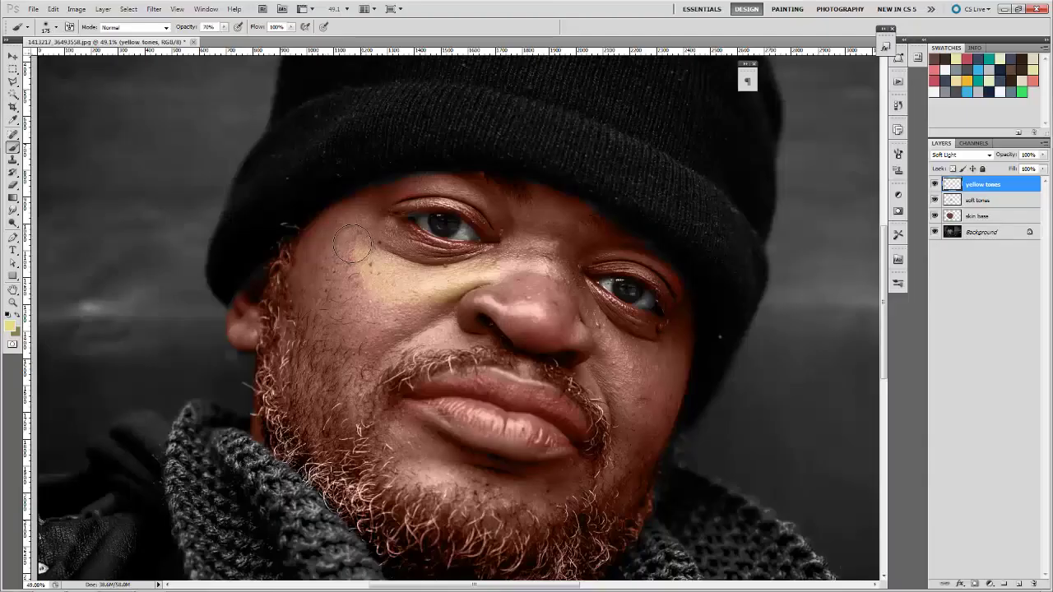
mouse_move(350, 247)
mouse_down()
mouse_move(369, 291)
mouse_move(428, 301)
mouse_move(362, 317)
mouse_move(350, 264)
mouse_move(461, 268)
mouse_up()
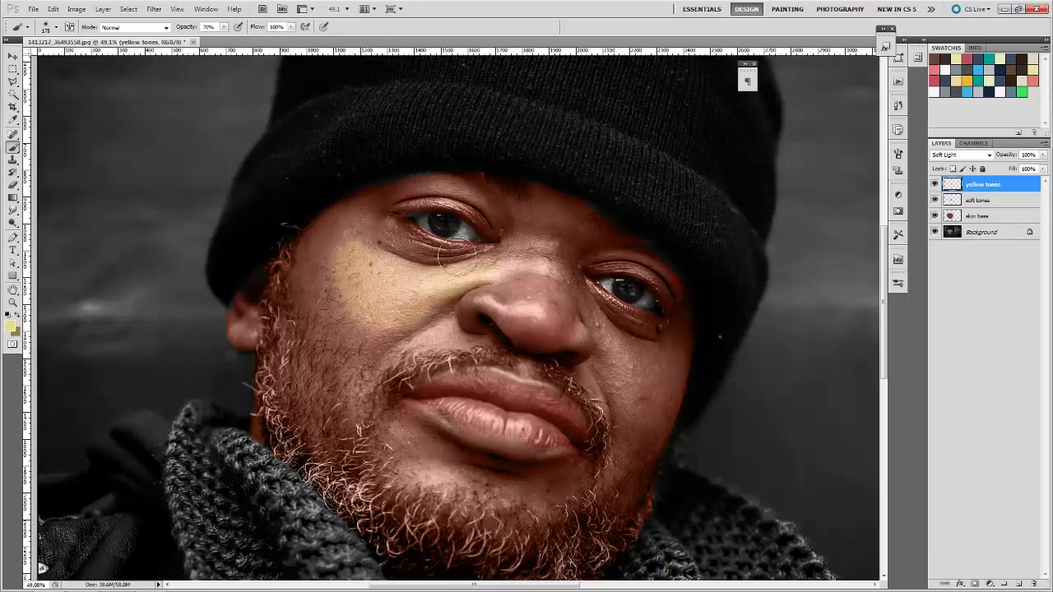
click(1042, 155)
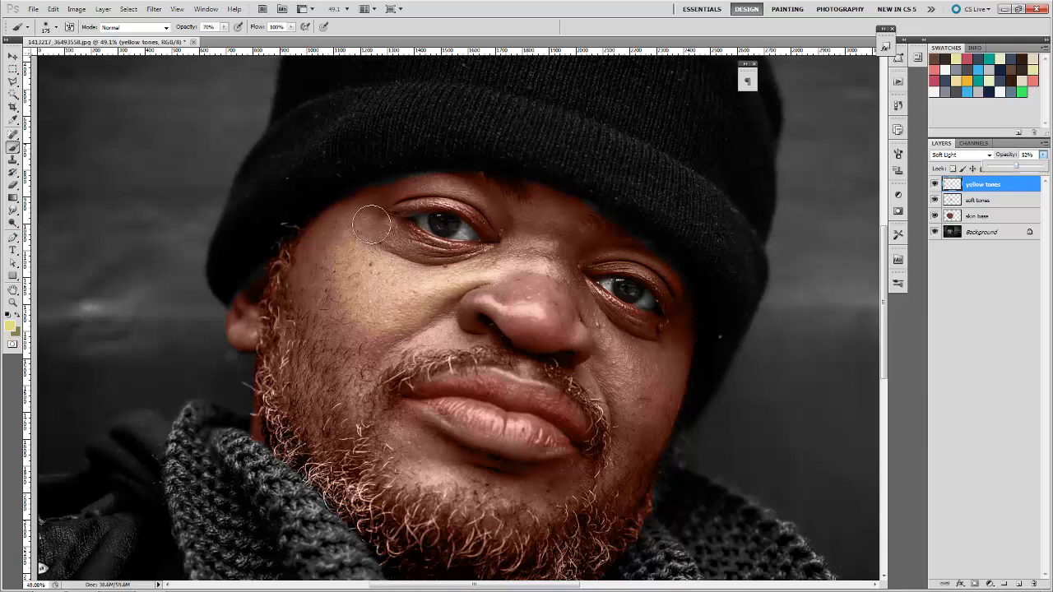
click(351, 238)
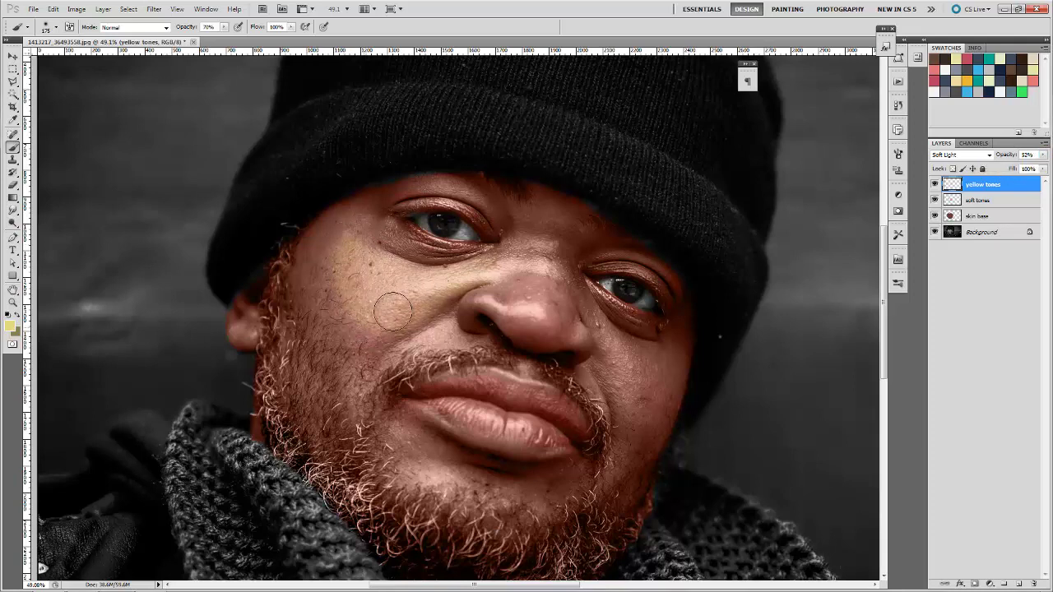
- Paint yellow over the left cheek, nose bridge, nose sides, right cheek and chin
mouse_move(376, 328)
mouse_down()
mouse_move(404, 301)
mouse_move(360, 282)
mouse_up()
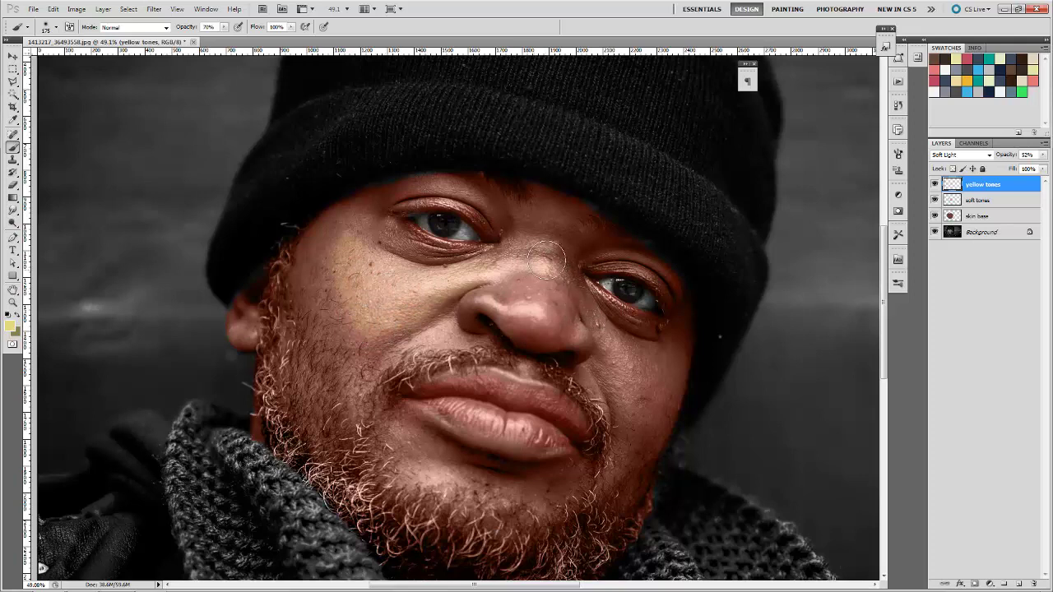
drag(547, 244, 502, 265)
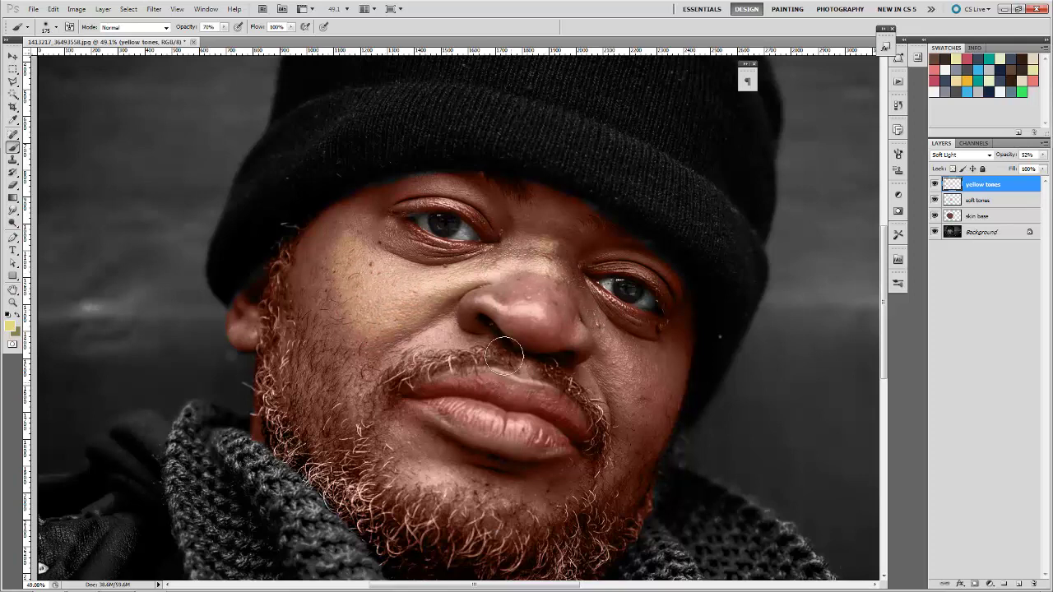
drag(530, 314, 435, 334)
drag(598, 324, 638, 371)
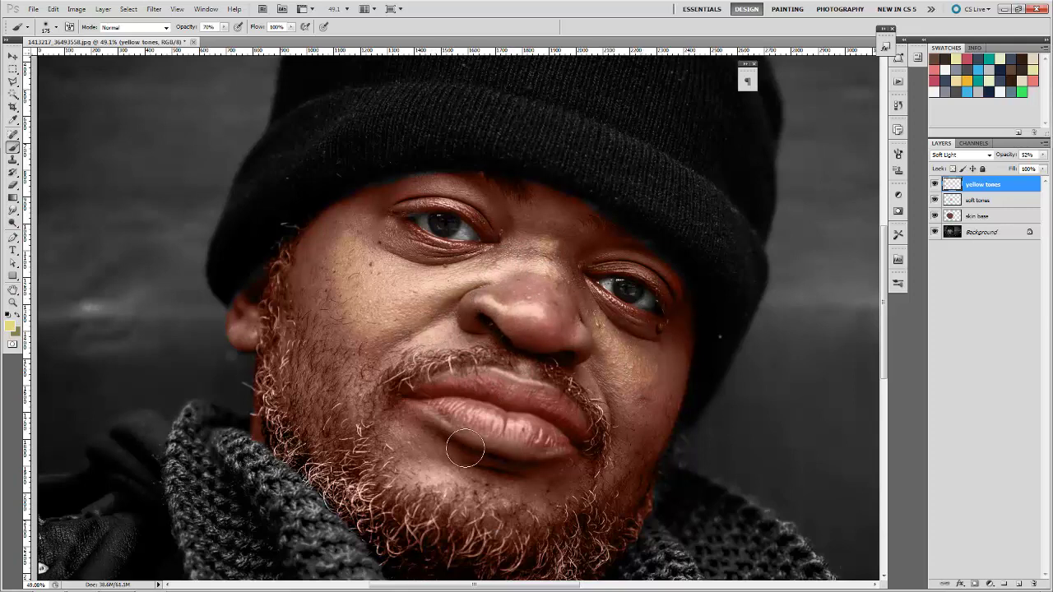
drag(429, 470, 424, 457)
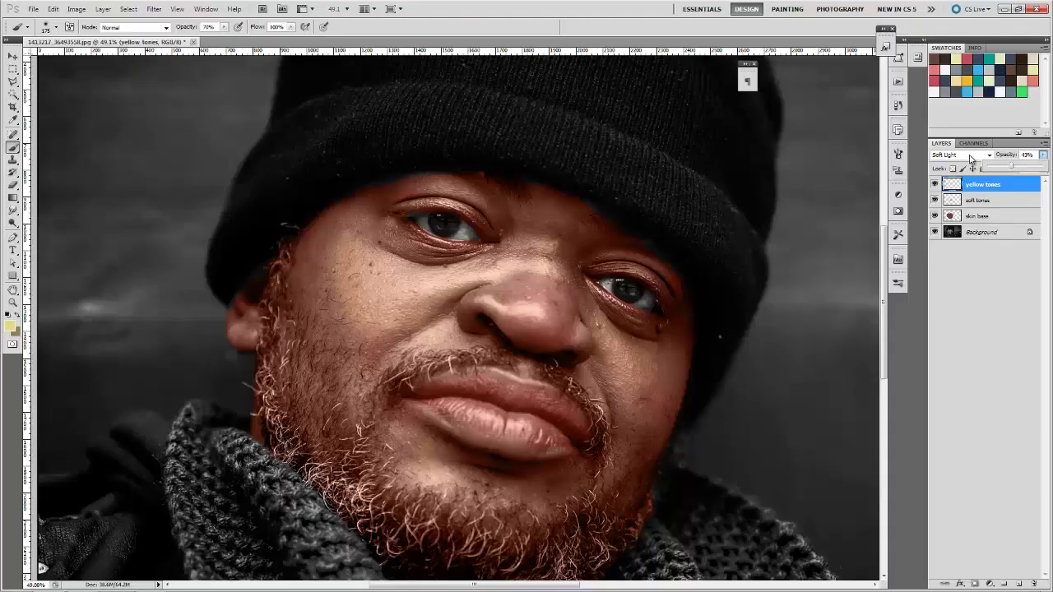
- Set the yellow tones layer to Overlay blending at 16% opacity
click(961, 154)
click(963, 302)
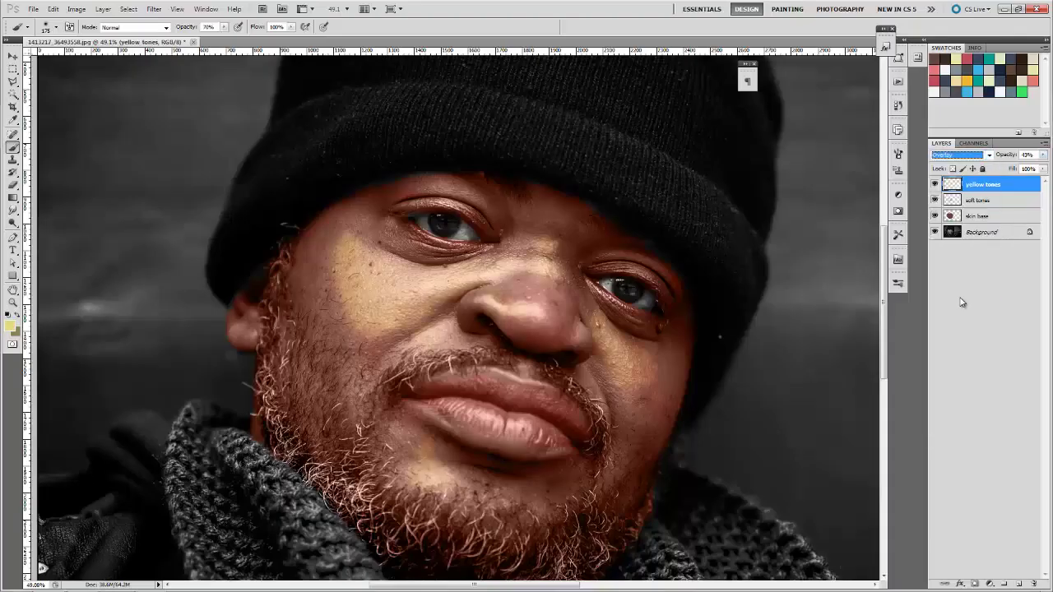
click(1043, 157)
click(997, 170)
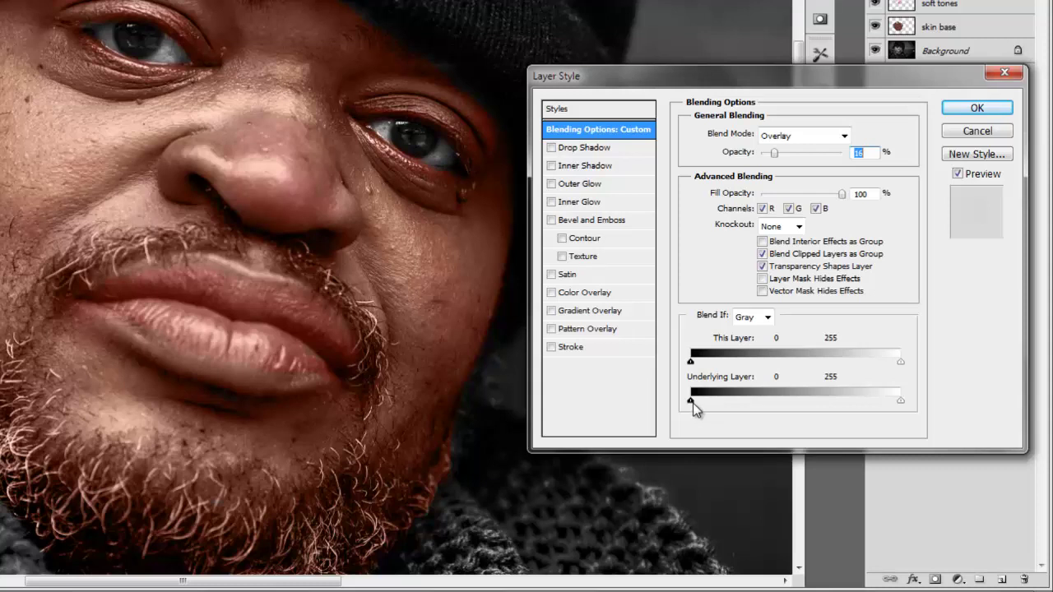
- Alt-split the Underlying Layer Blend If slider for yellow tones and apply the Layer Style
key(alt)
drag(751, 400, 910, 384)
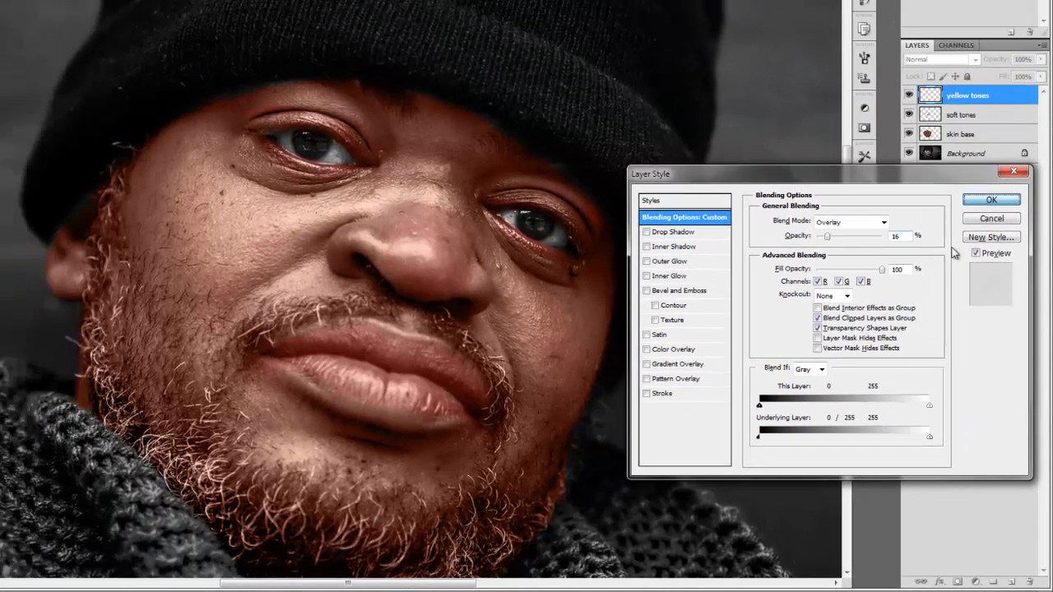
key(Return)
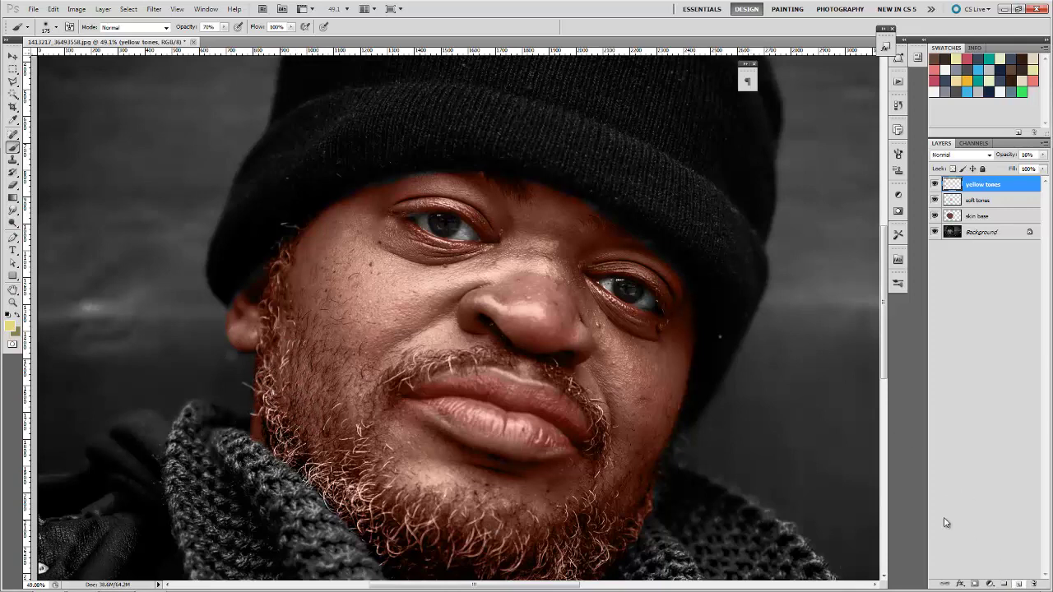
- Add a new layer named 'brown tones, soft' set to Soft Light blending
key(ctrl+shift+alt+n)
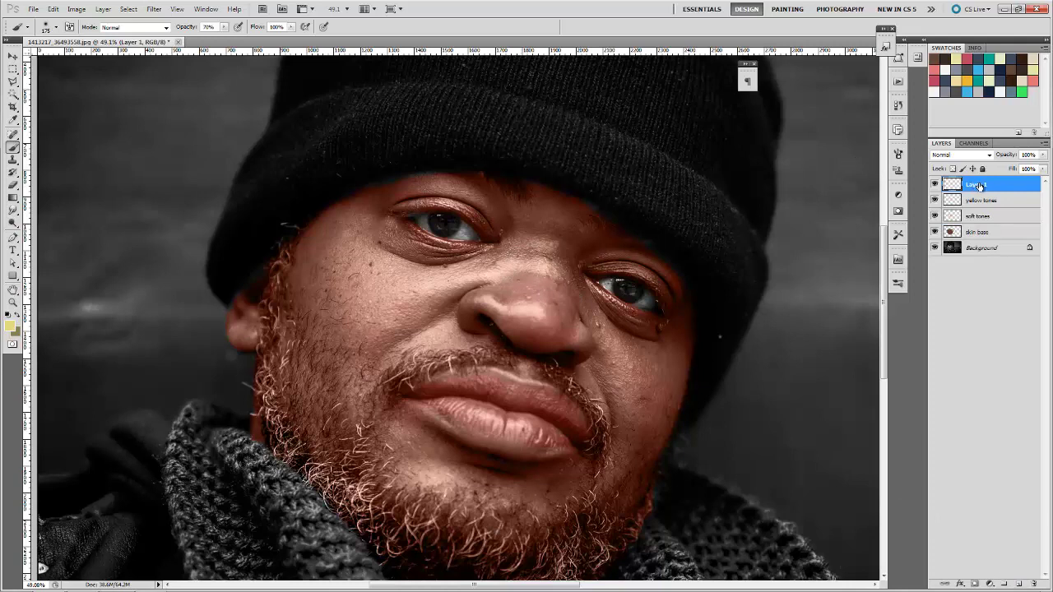
double_click(976, 185)
text(brown tones, soft)
key(Return)
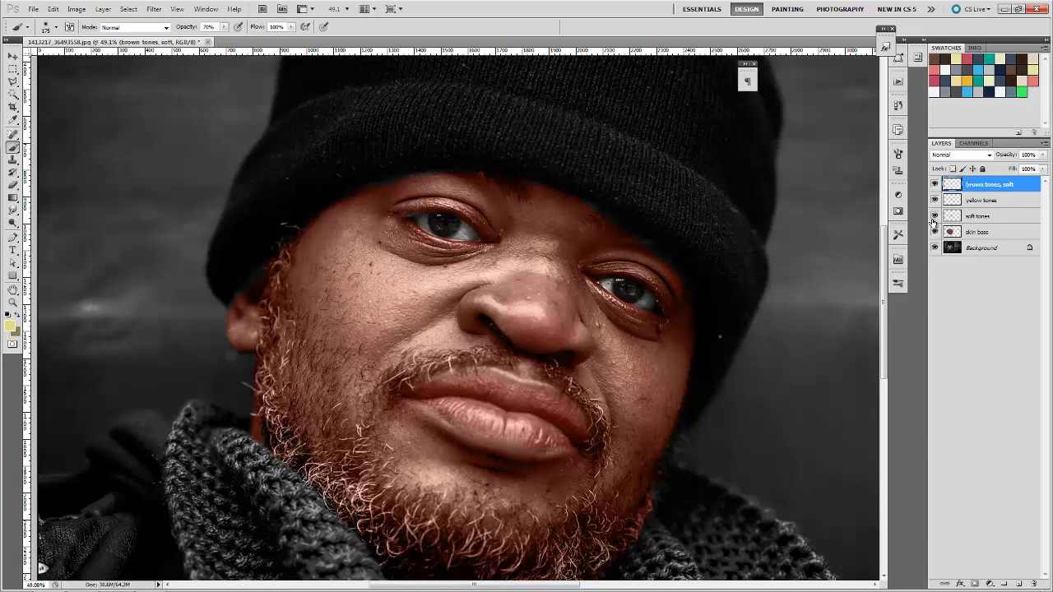
click(949, 156)
click(959, 302)
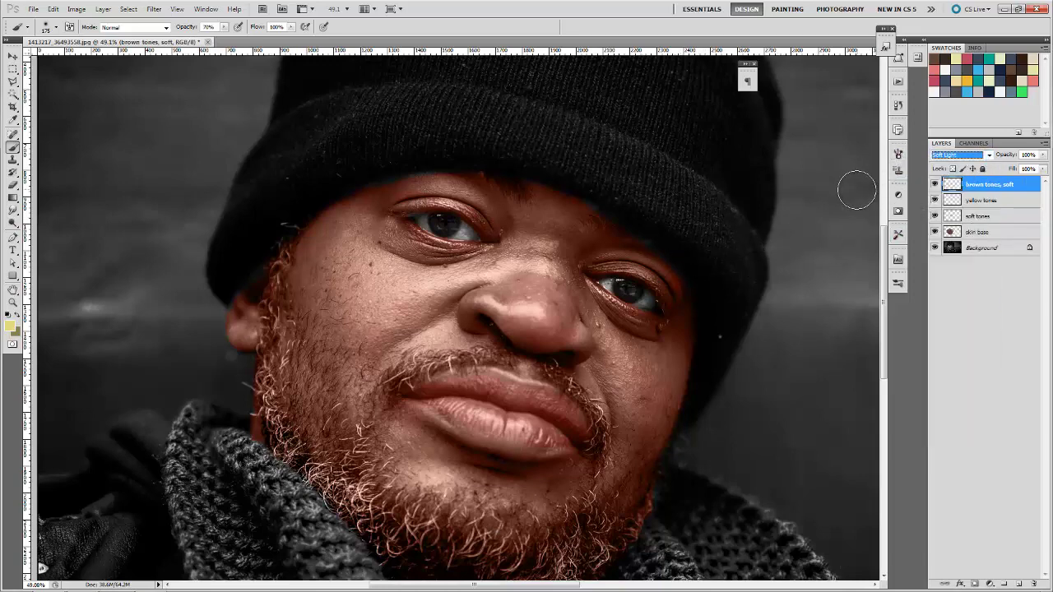
key(Return)
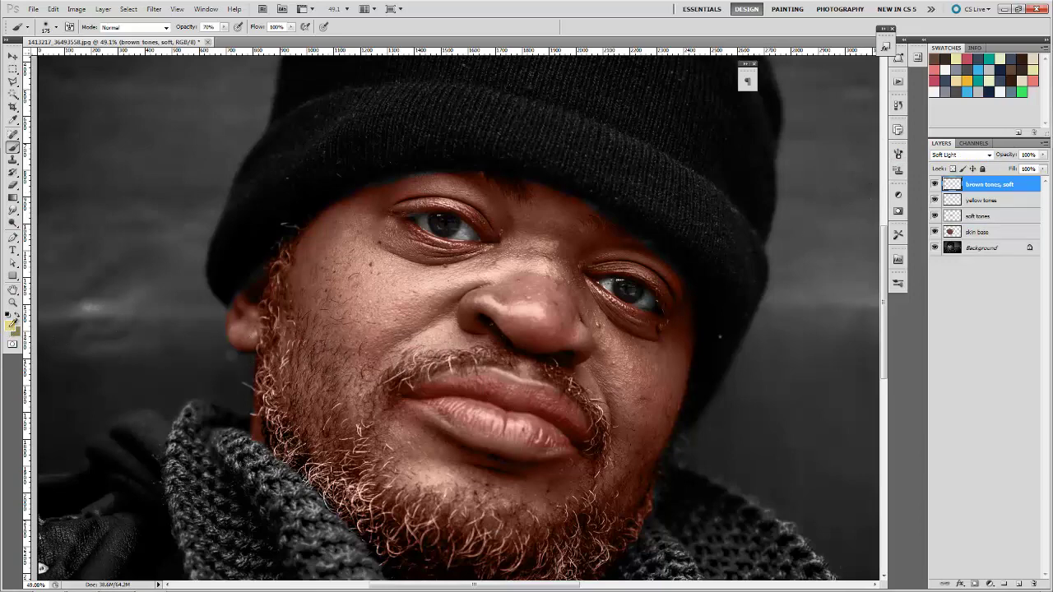
- Pick a muted brown (9f805c) as the foreground colour
click(11, 325)
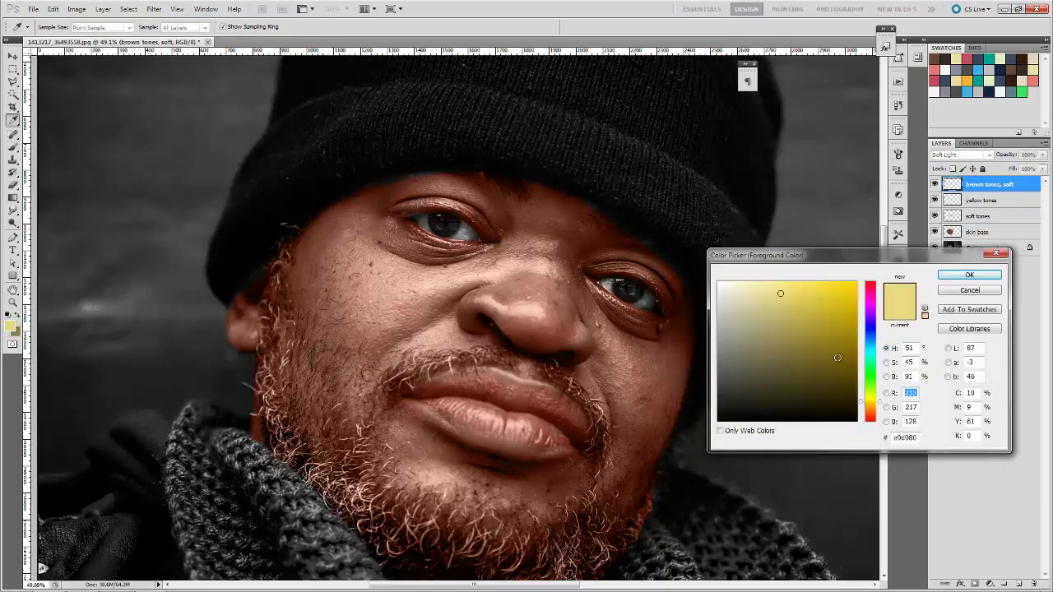
drag(874, 408, 875, 414)
click(774, 334)
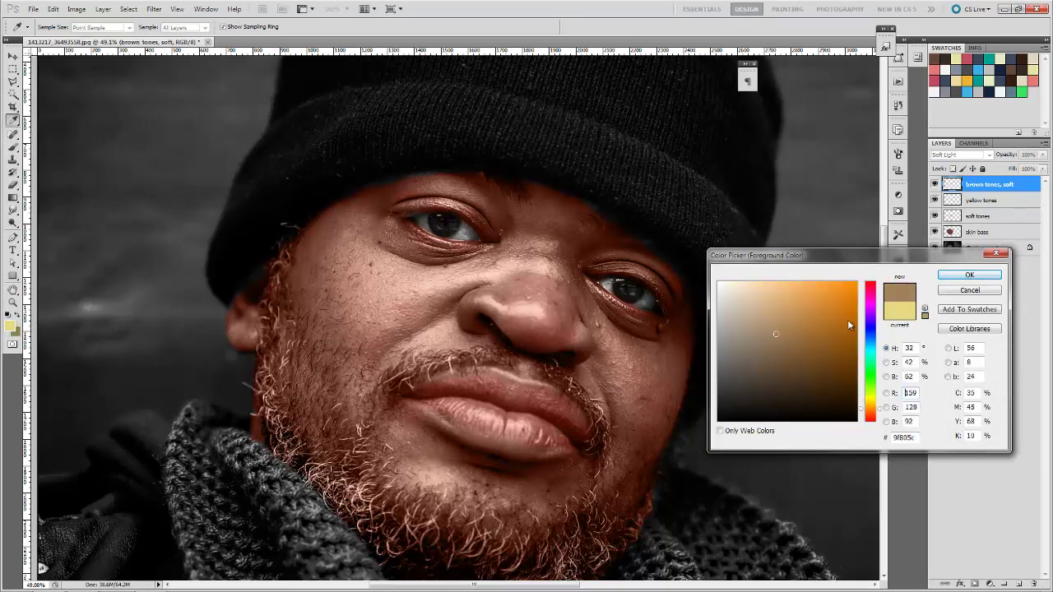
key(Return)
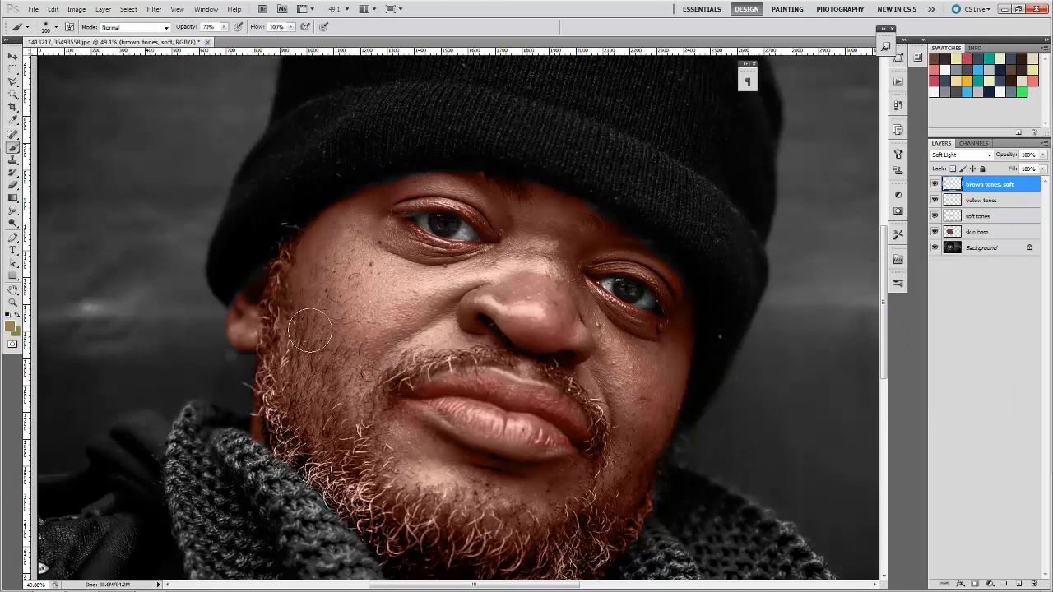
- Paint brown over the left beard and cheek, then shift the brush colour slightly redder
mouse_move(310, 330)
mouse_down()
mouse_move(297, 329)
mouse_move(301, 271)
mouse_move(294, 400)
mouse_move(293, 314)
mouse_move(311, 381)
mouse_move(301, 289)
mouse_move(344, 421)
mouse_move(296, 312)
mouse_move(306, 263)
mouse_move(309, 382)
mouse_move(330, 397)
mouse_move(369, 373)
mouse_up()
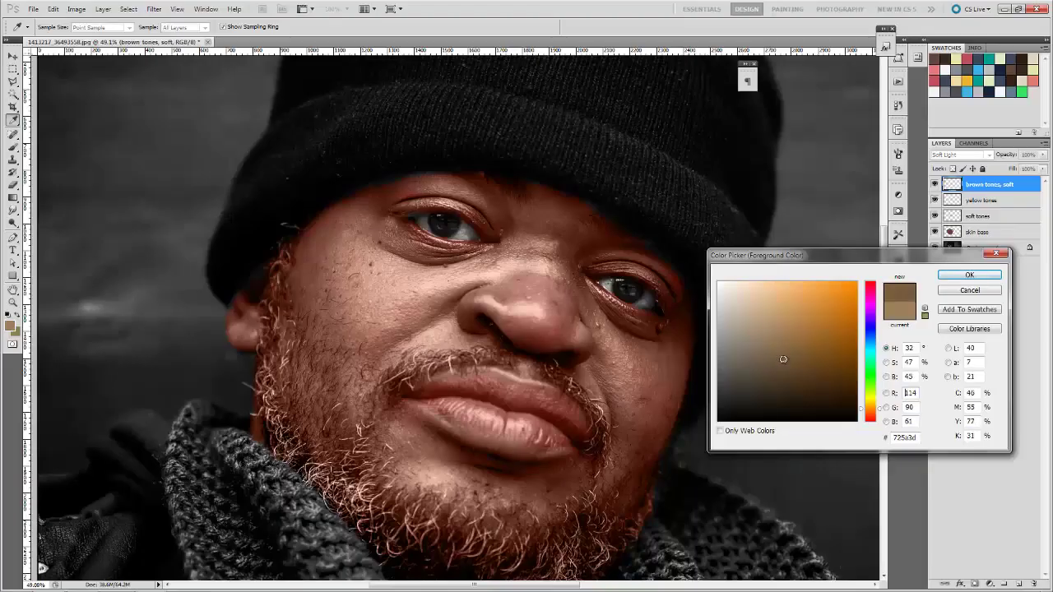
drag(875, 415, 877, 416)
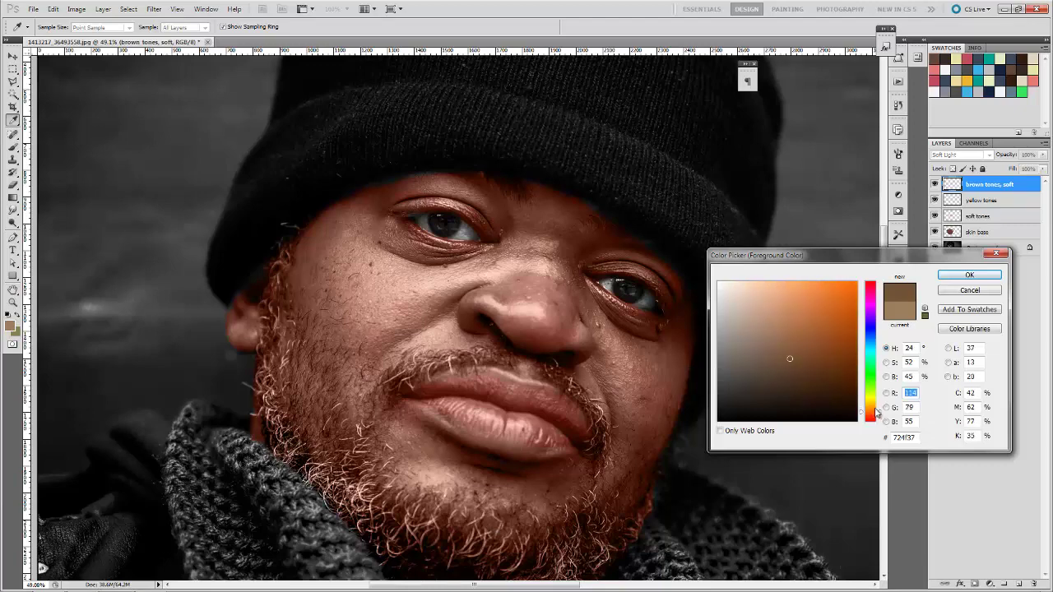
click(967, 276)
key(b)
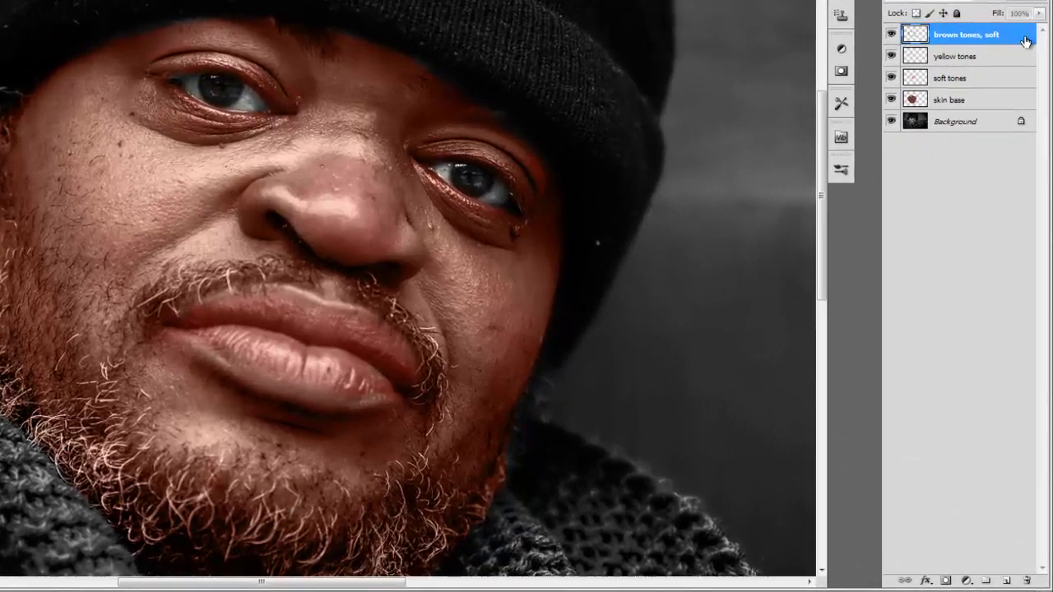
- Split the Underlying Layer white and black sliders in the 'brown tones, soft' blending options
double_click(1028, 184)
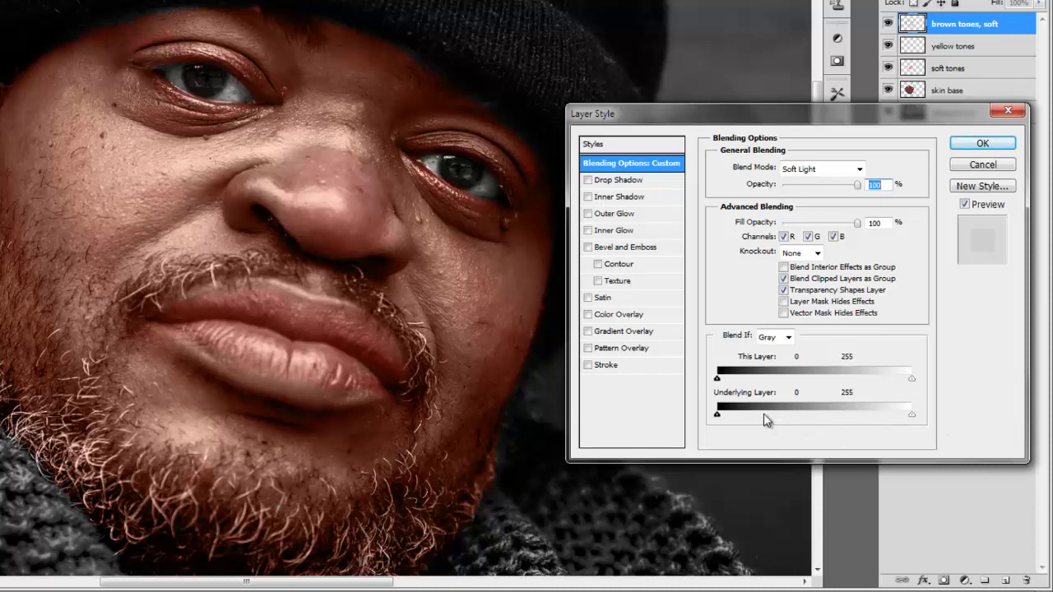
alt+drag(913, 420, 681, 429)
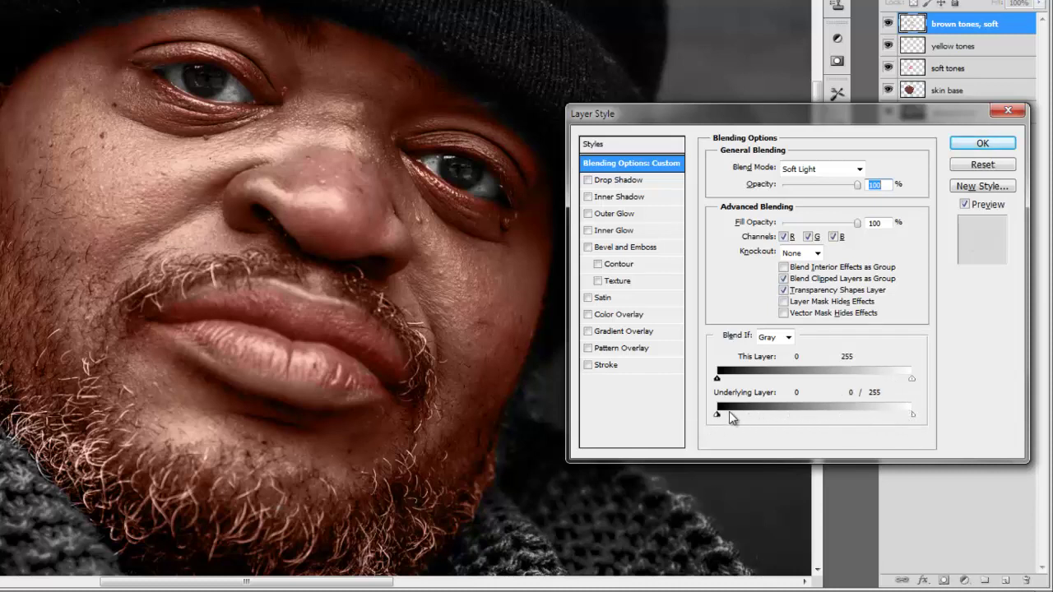
drag(716, 126, 462, 105)
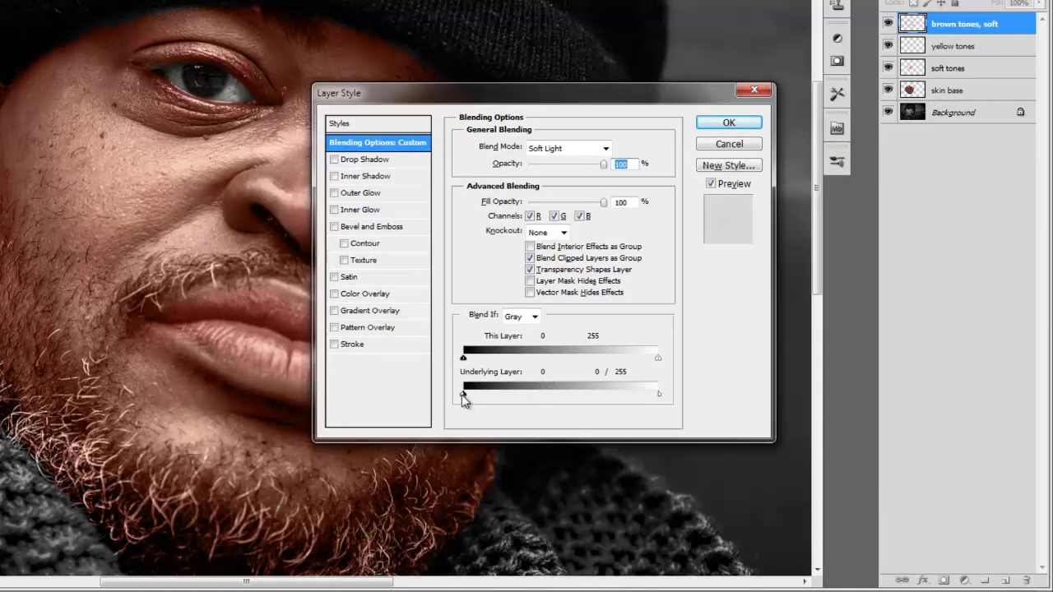
mouse_move(463, 396)
alt+mouse_down()
mouse_move(527, 396)
mouse_move(464, 395)
alt+mouse_up()
drag(466, 396, 464, 396)
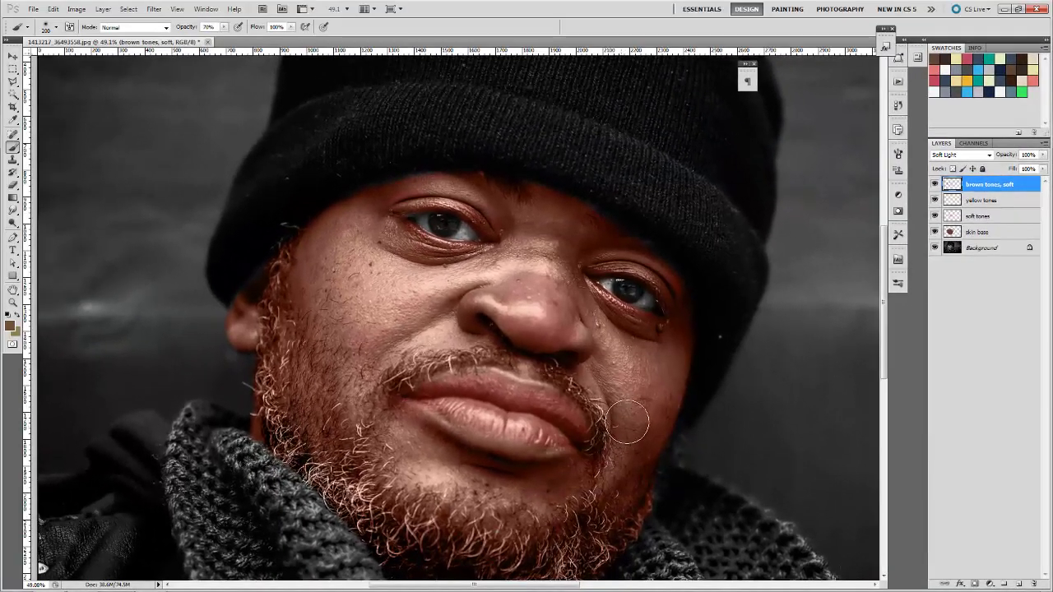
- Zoom out, then zoom in to frame the face and scarf
key(z)
alt+click(634, 415)
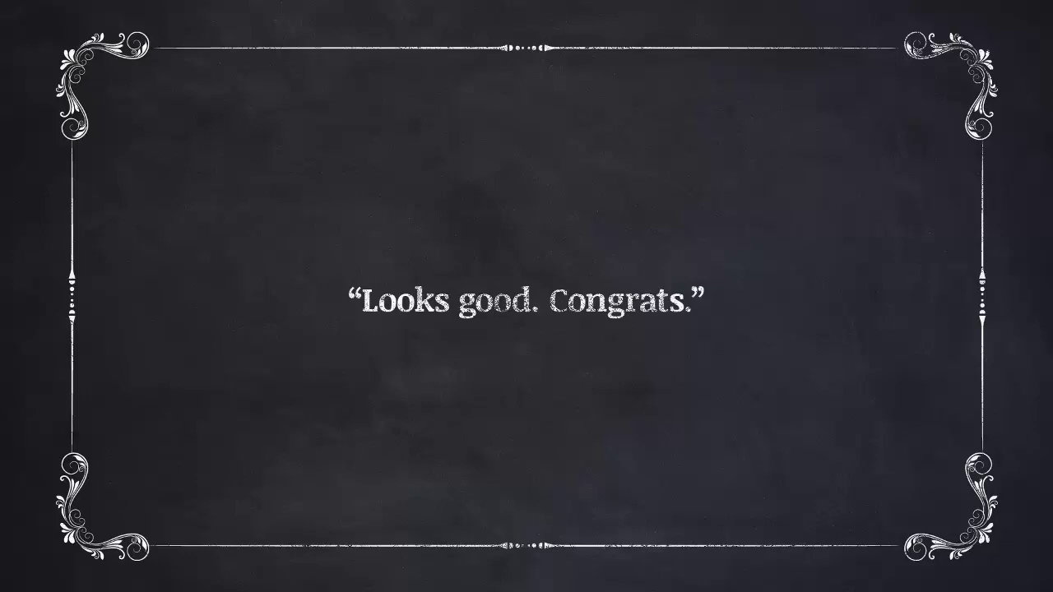
mouse_move(193, 149)
mouse_down()
mouse_move(301, 203)
mouse_move(564, 482)
mouse_up()
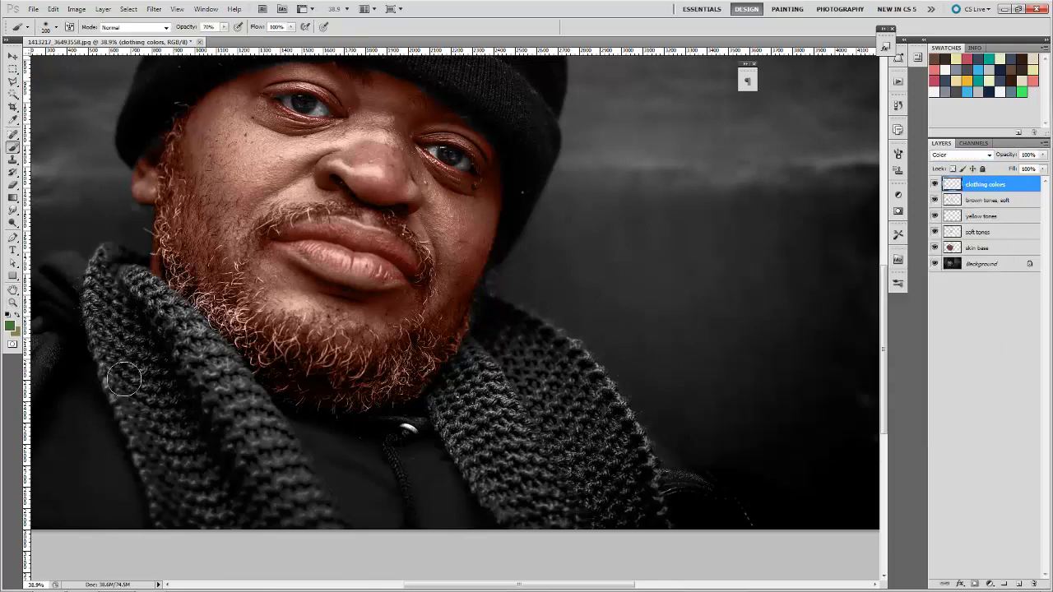
- Paint green at 100% brush opacity over both scarf bands, shrinking the brush slightly
key(0)
drag(101, 247, 149, 515)
mouse_move(148, 271)
mouse_down()
mouse_move(285, 433)
mouse_move(250, 444)
mouse_move(293, 532)
mouse_move(221, 524)
mouse_up()
mouse_move(471, 381)
mouse_down()
mouse_move(441, 410)
mouse_move(475, 401)
mouse_move(490, 344)
mouse_up()
key(bracketleft)
drag(588, 341, 539, 373)
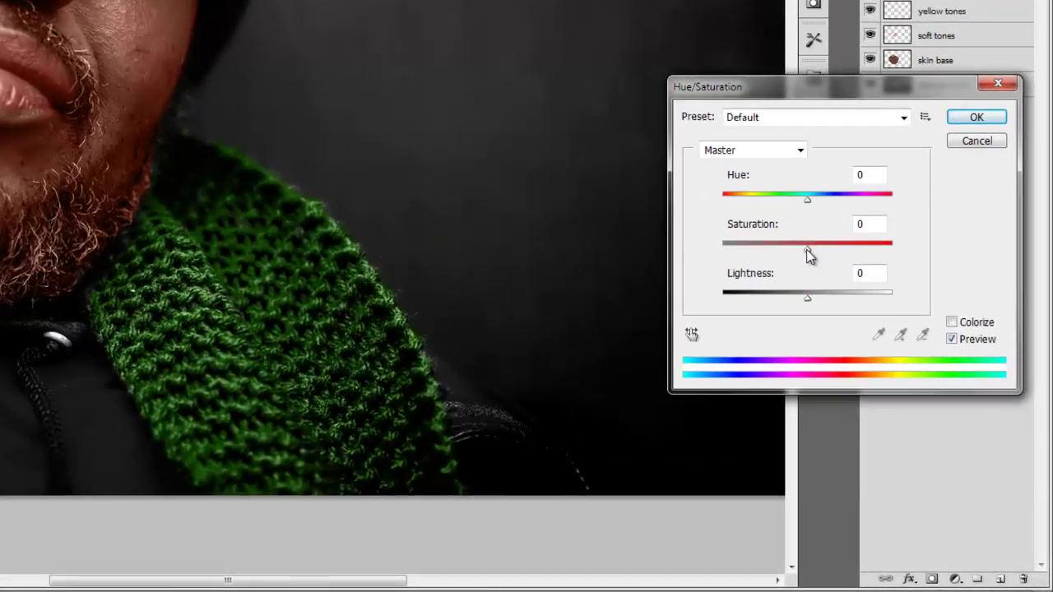
- Lower the scarf green's Saturation to -48 in Hue/Saturation and apply it
drag(809, 254, 771, 245)
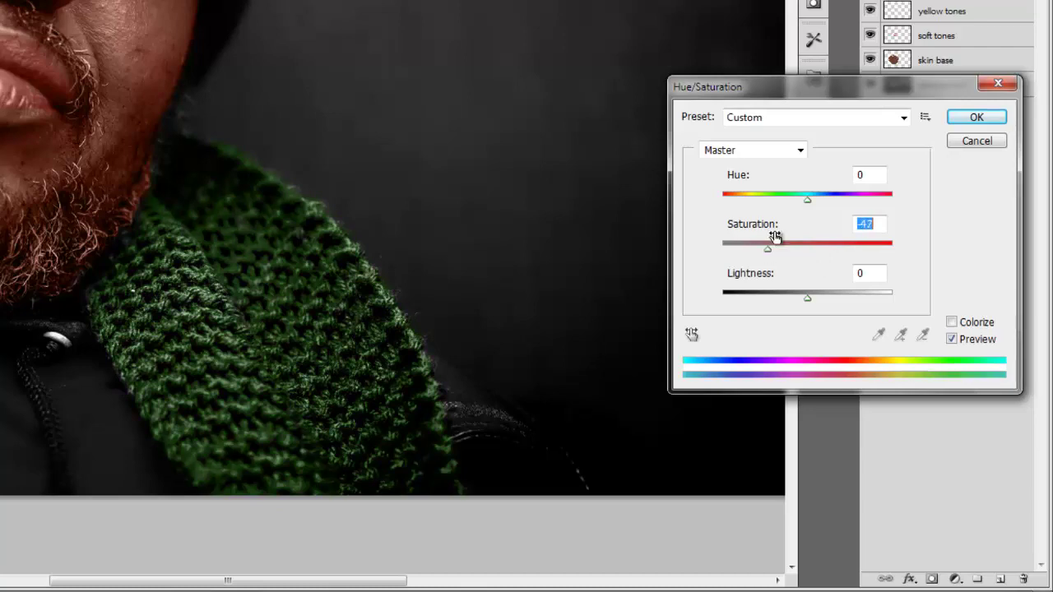
click(963, 122)
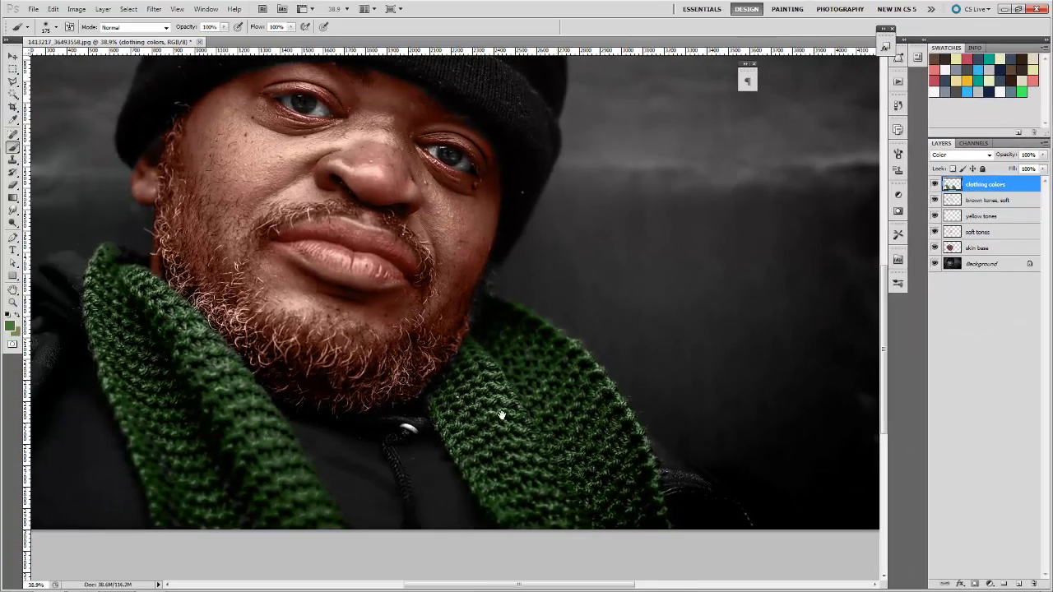
drag(502, 416, 529, 354)
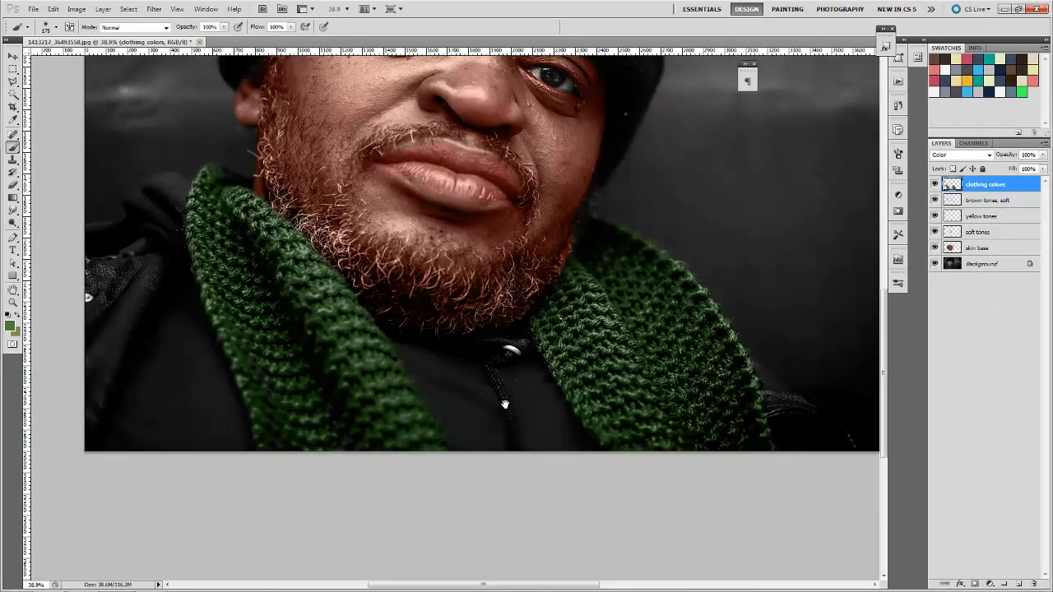
- Pick a light olive foreground colour and brush a faint tint onto the shirt
drag(504, 405, 579, 419)
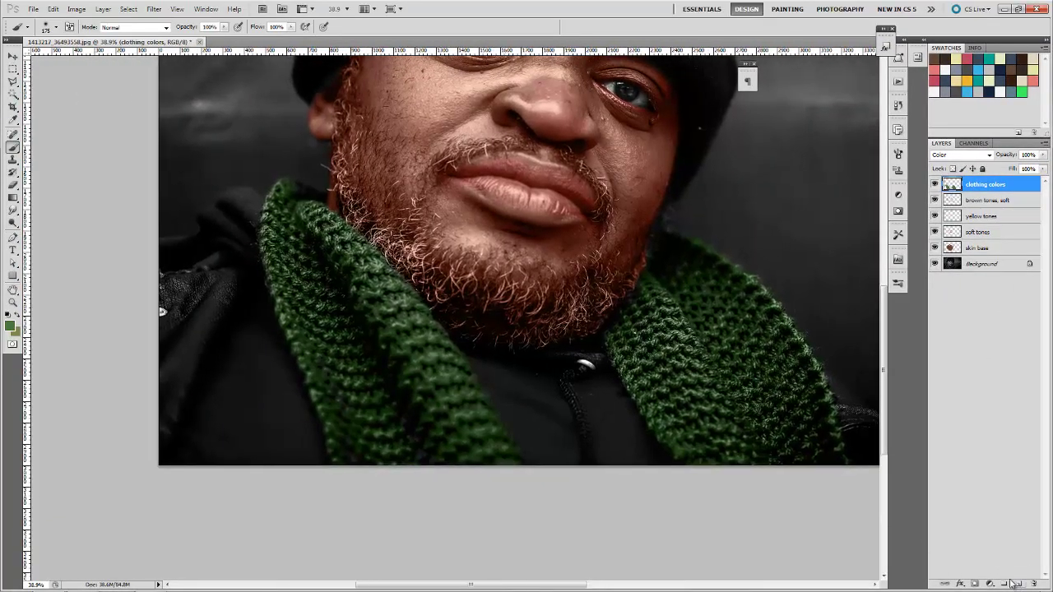
click(10, 328)
click(872, 400)
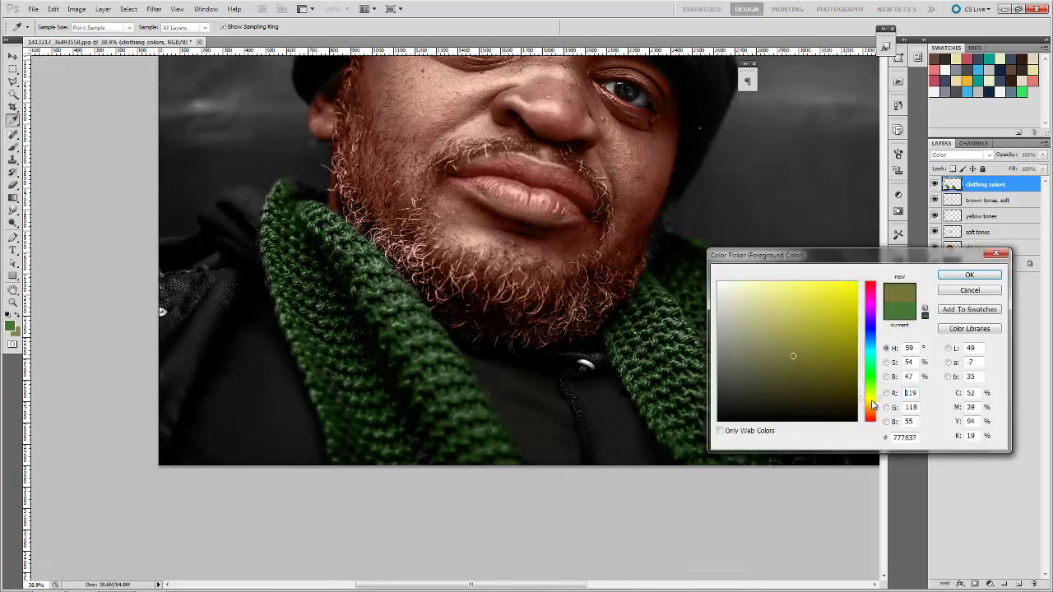
click(755, 321)
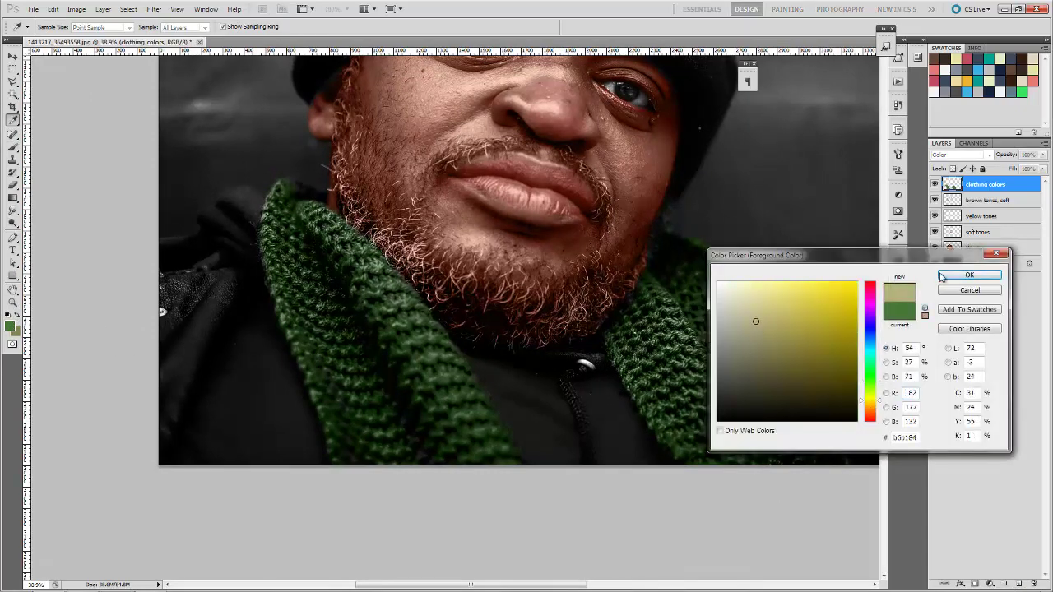
click(969, 275)
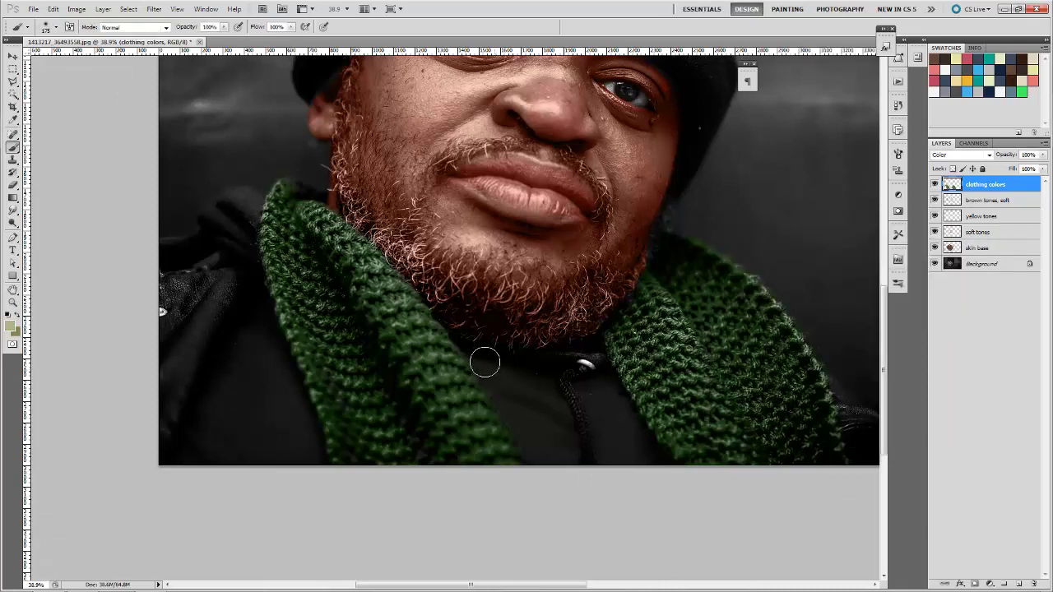
drag(483, 367, 535, 461)
- Add a new layer named 'jacket color'
click(1019, 583)
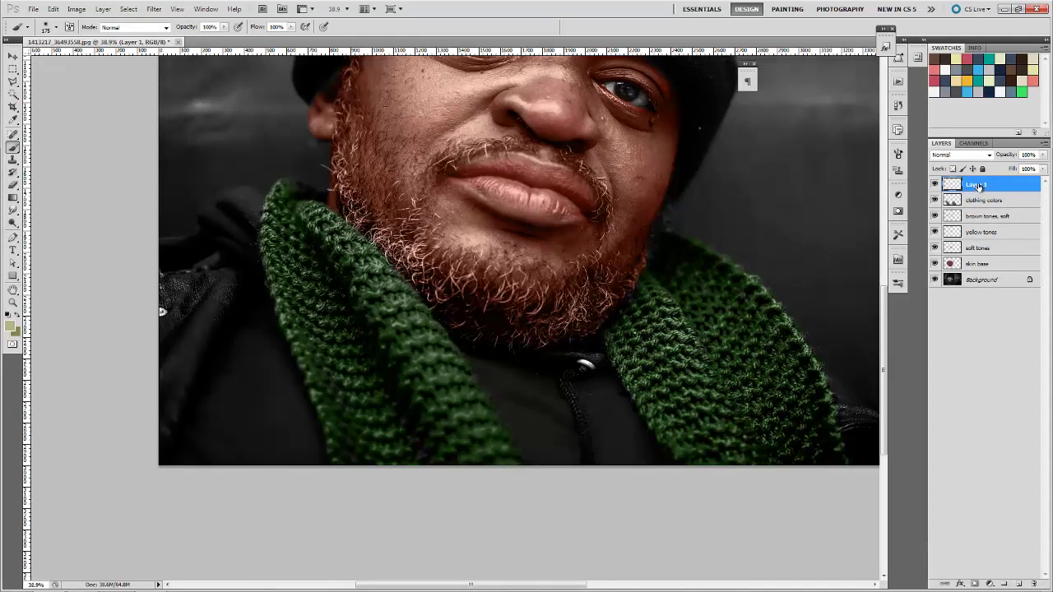
double_click(977, 186)
text(color)
key(Return)
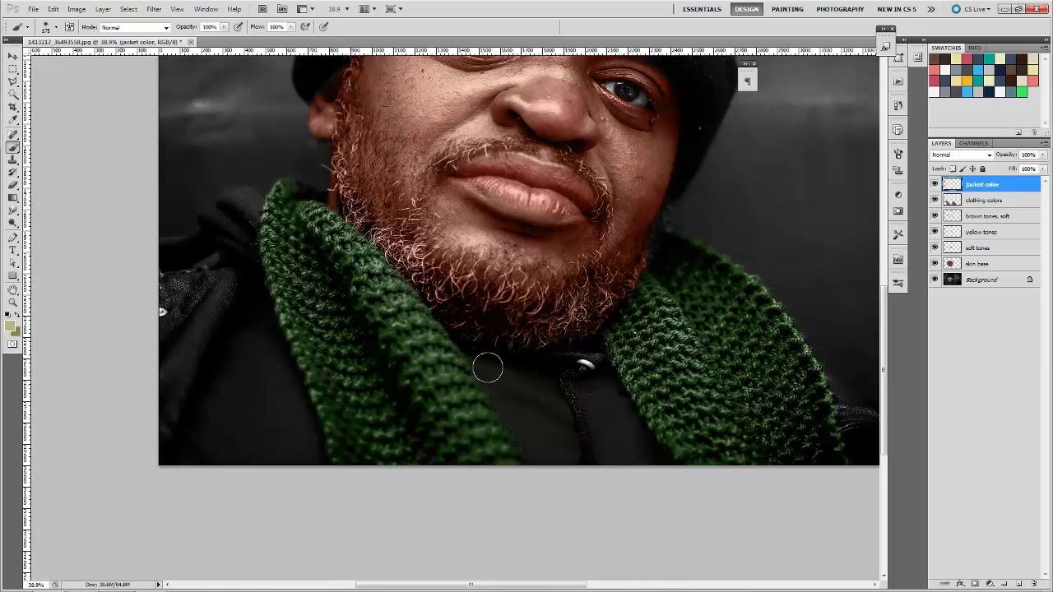
- Set the jacket color layer to Color mode and tint the jacket olive on both sides
drag(500, 404, 477, 350)
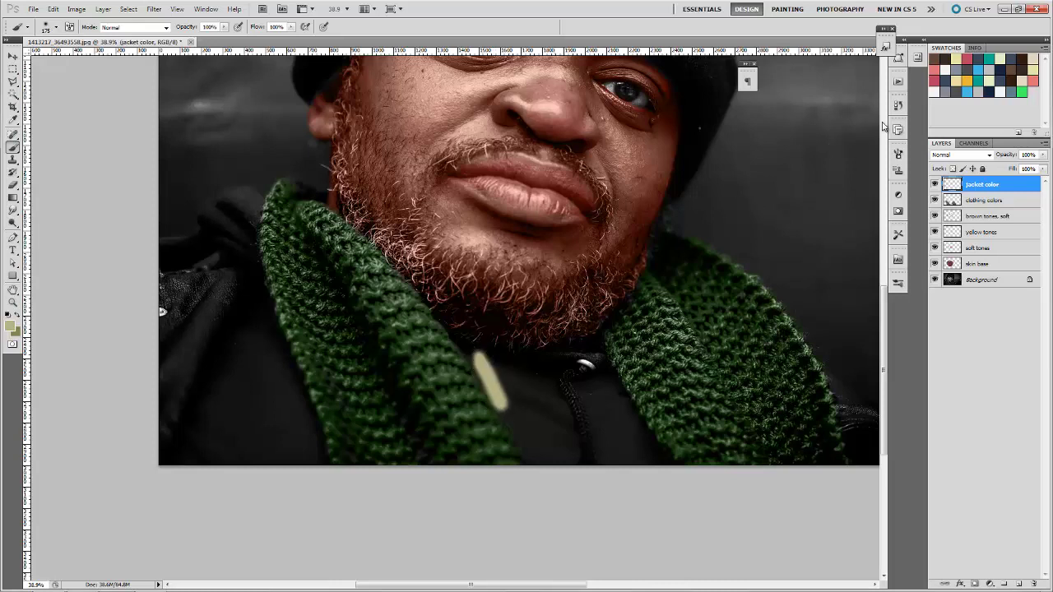
click(959, 155)
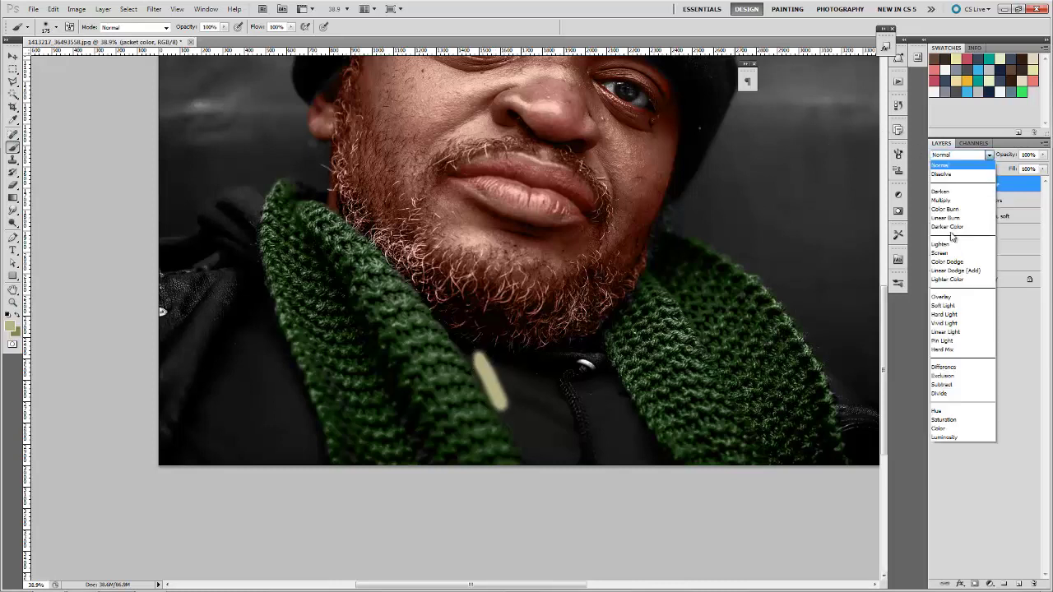
click(954, 429)
mouse_move(511, 375)
mouse_down()
mouse_move(600, 452)
mouse_move(579, 369)
mouse_move(518, 371)
mouse_move(595, 354)
mouse_up()
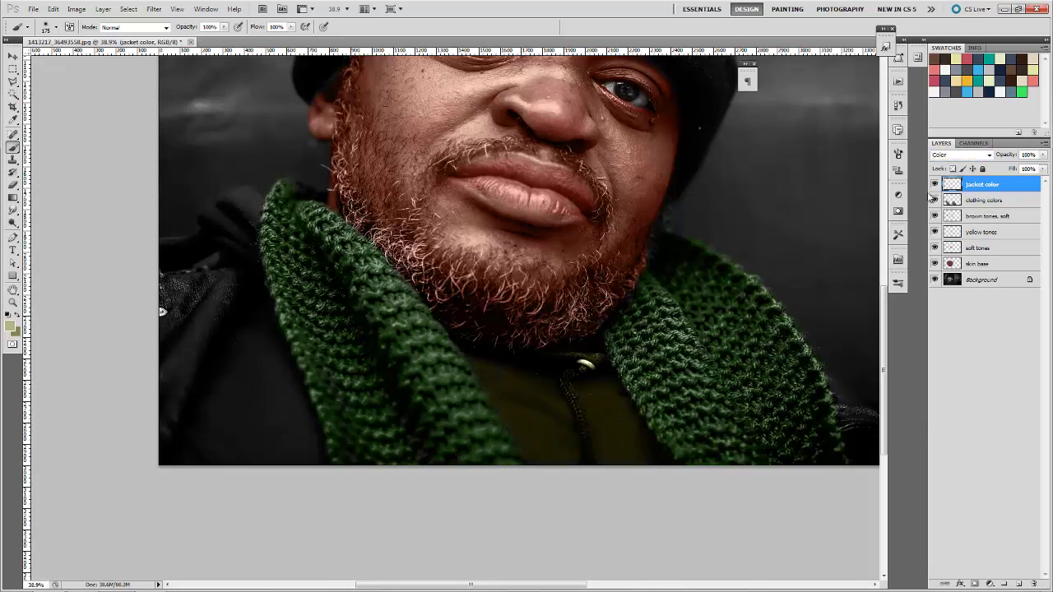
mouse_move(235, 205)
mouse_down()
mouse_move(166, 296)
mouse_move(207, 239)
mouse_move(266, 315)
mouse_up()
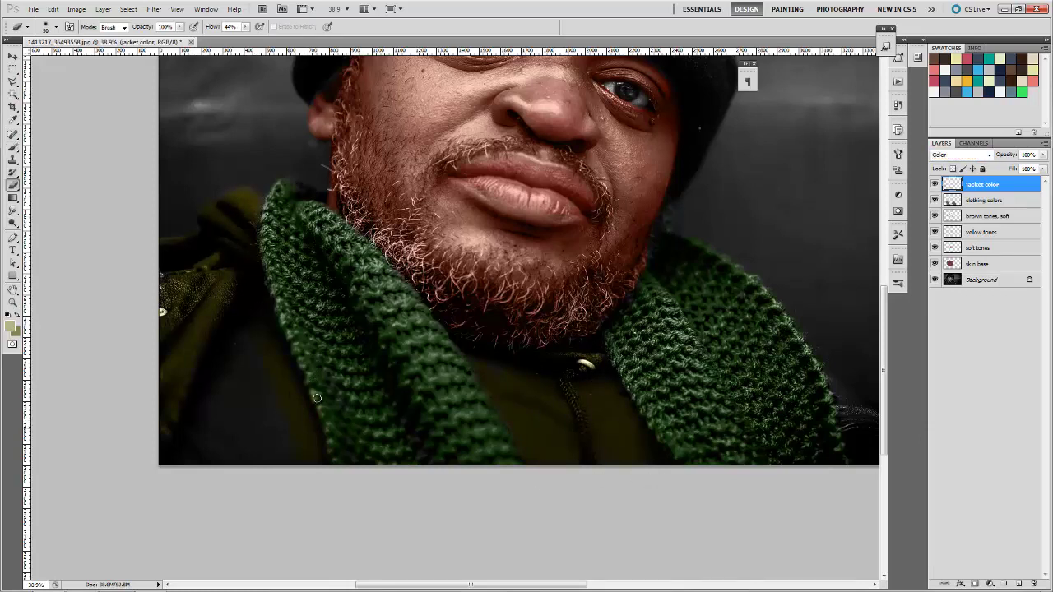
scroll(670, 412, right, 5)
key(bracketleft)
key(bracketleft)
key(bracketleft)
key(ctrl+minus)
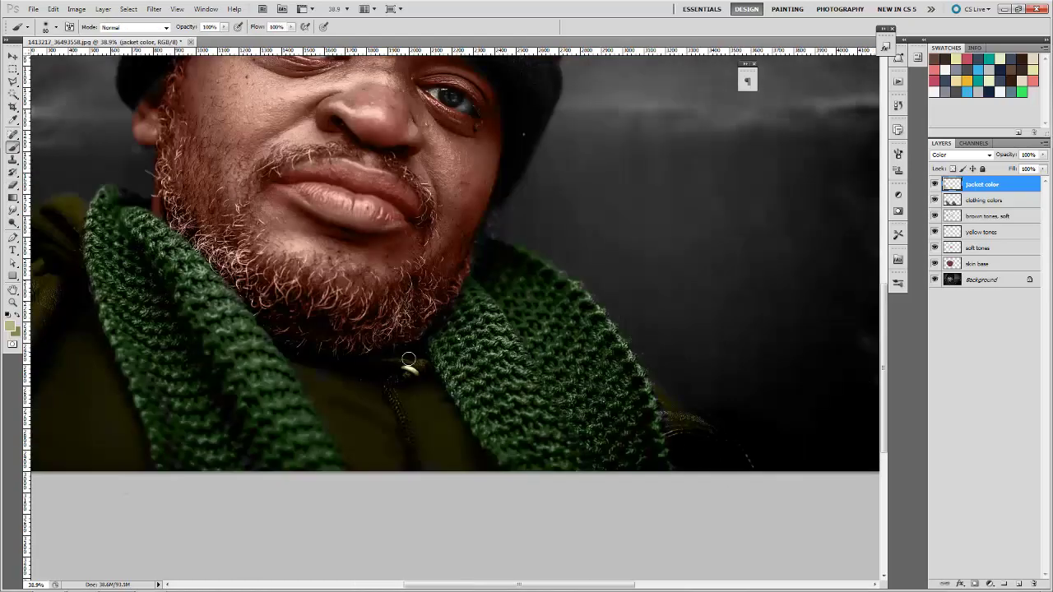
key(ctrl+minus)
key(ctrl+minus)
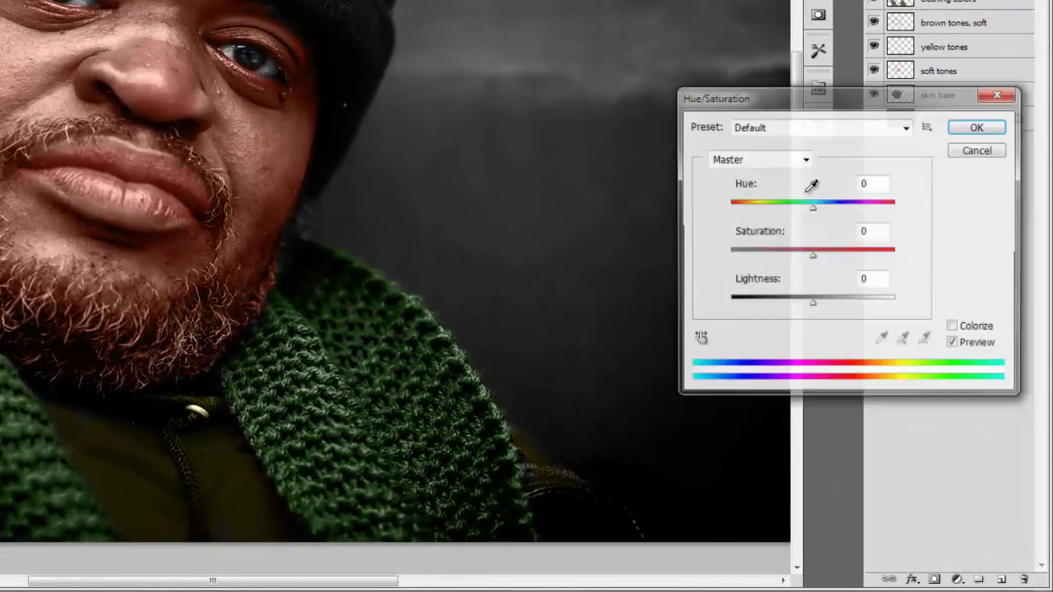
- Adjust the jacket tint's Hue/Saturation: Lightness up to +43, Saturation about -65, Hue 0
mouse_move(826, 304)
mouse_down()
mouse_move(838, 303)
mouse_move(824, 304)
mouse_up()
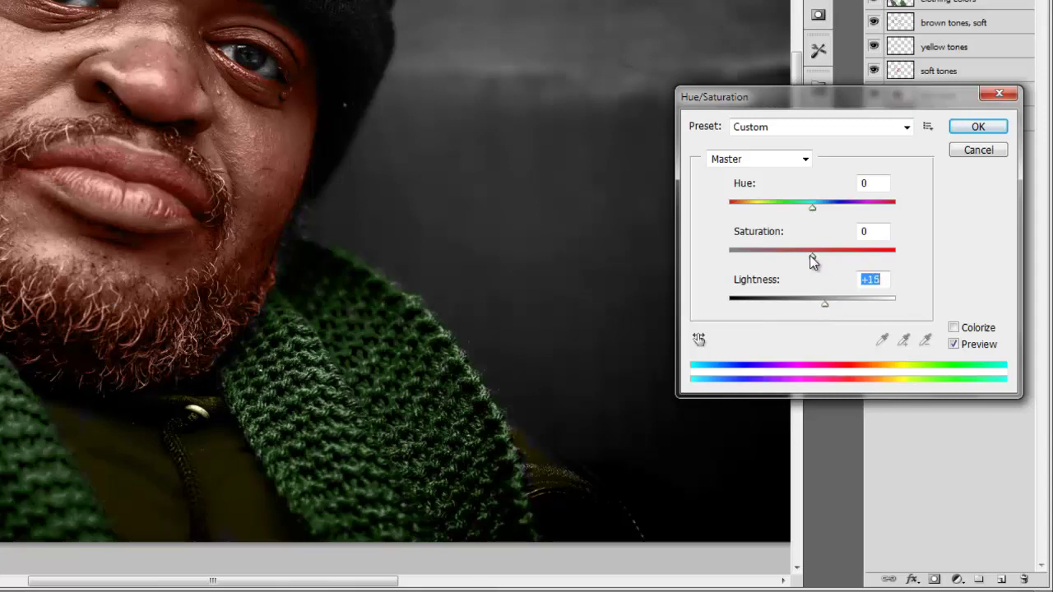
mouse_move(796, 257)
mouse_down()
mouse_move(753, 255)
mouse_move(763, 257)
mouse_up()
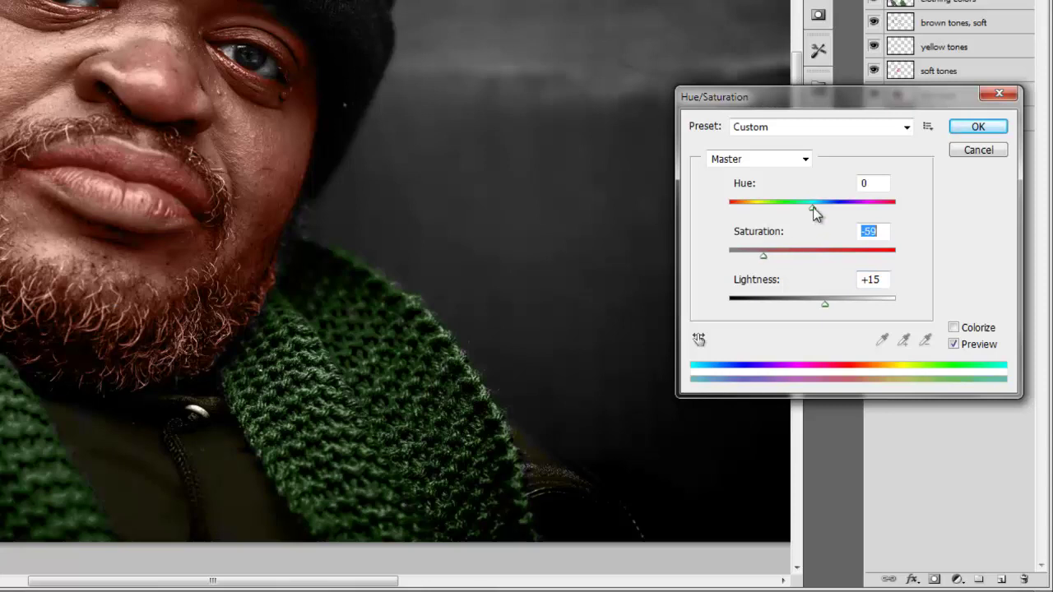
mouse_move(803, 208)
mouse_down()
mouse_move(792, 209)
mouse_move(825, 217)
mouse_move(815, 216)
mouse_up()
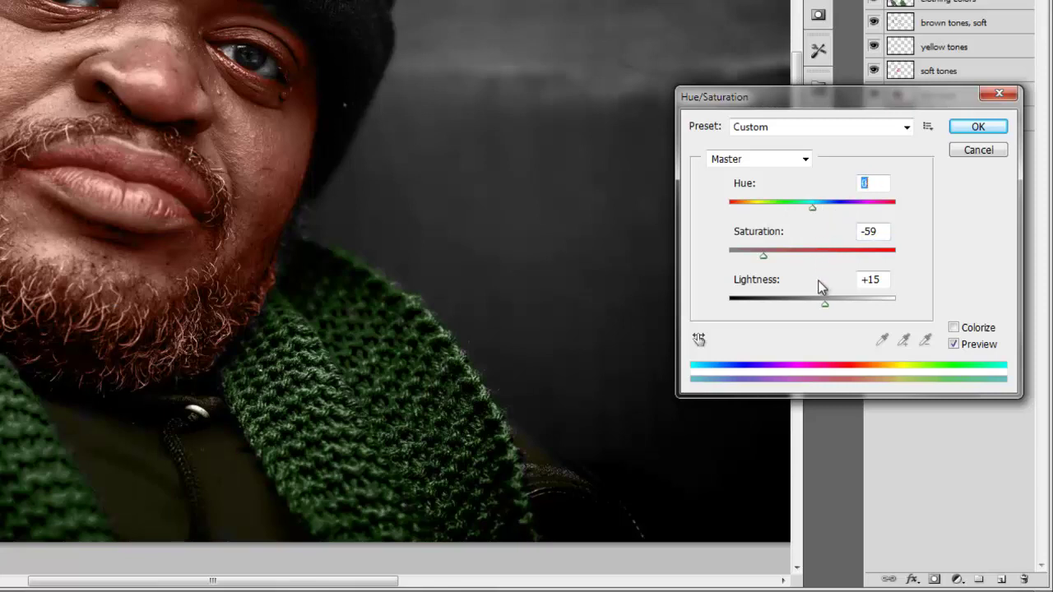
mouse_move(763, 257)
mouse_down()
mouse_move(732, 261)
mouse_move(742, 261)
mouse_up()
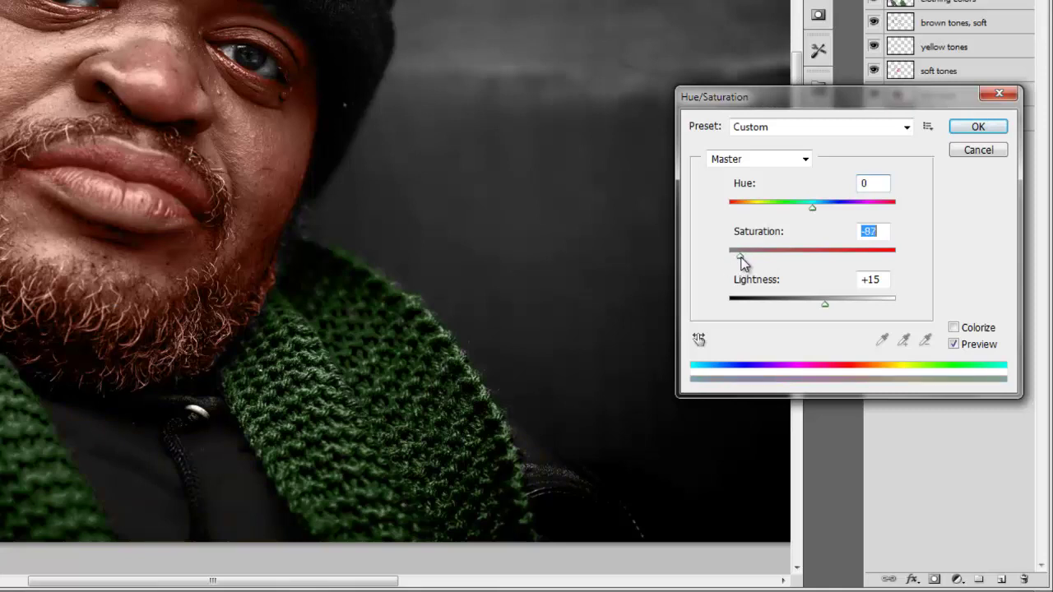
click(771, 256)
mouse_move(814, 305)
mouse_down()
mouse_move(801, 305)
mouse_move(873, 299)
mouse_move(825, 308)
mouse_move(850, 311)
mouse_up()
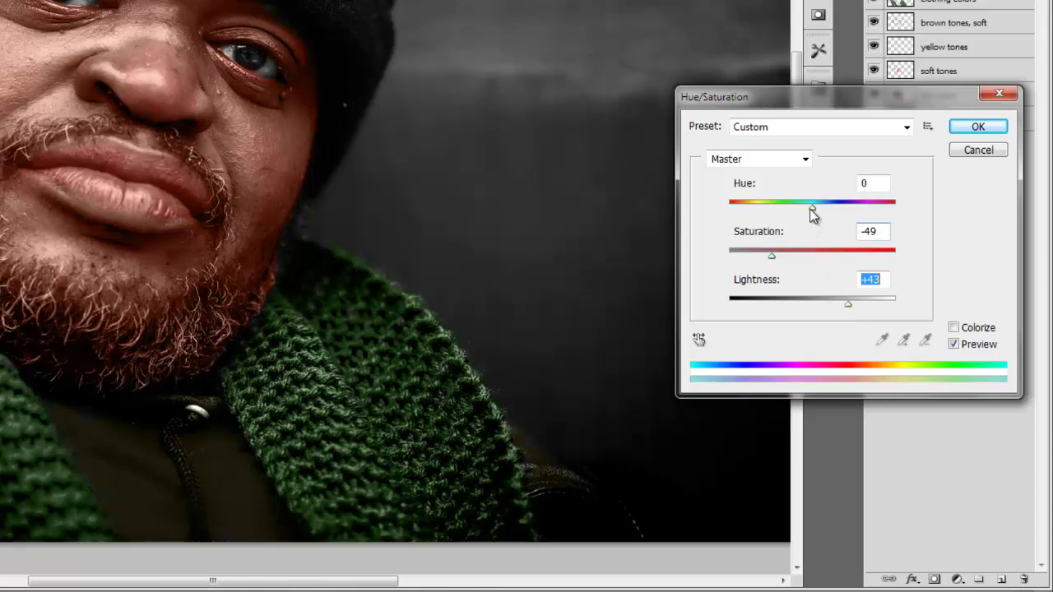
drag(811, 210, 812, 218)
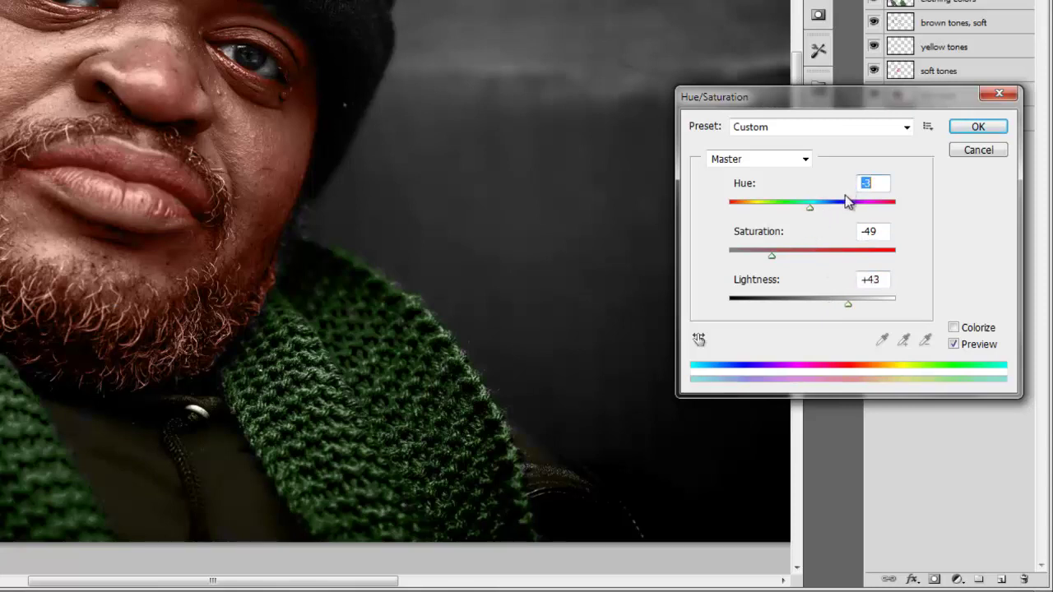
text(0)
drag(780, 254, 759, 256)
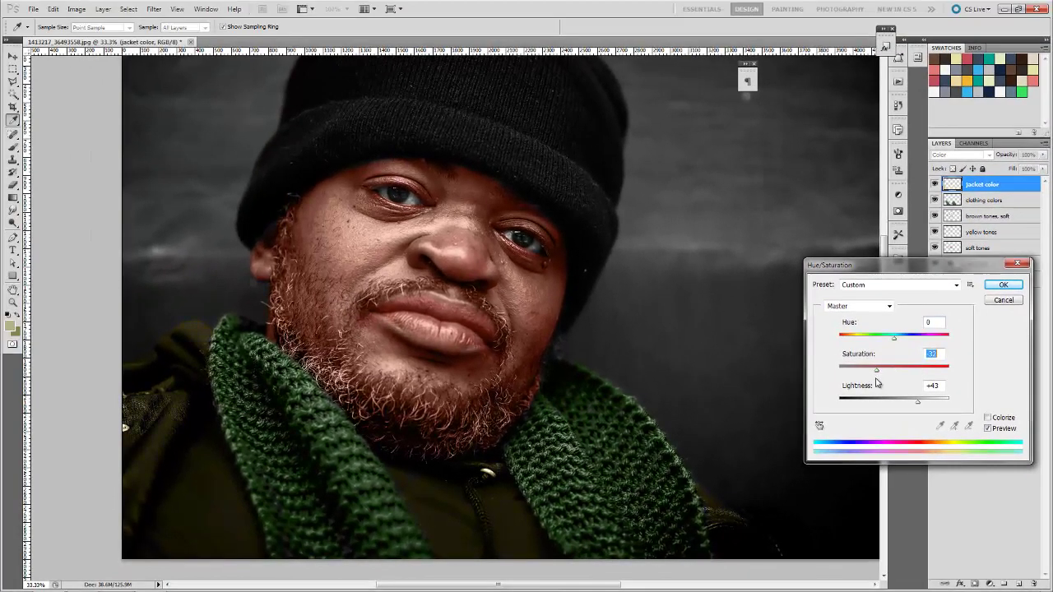
drag(877, 382, 870, 382)
click(1002, 285)
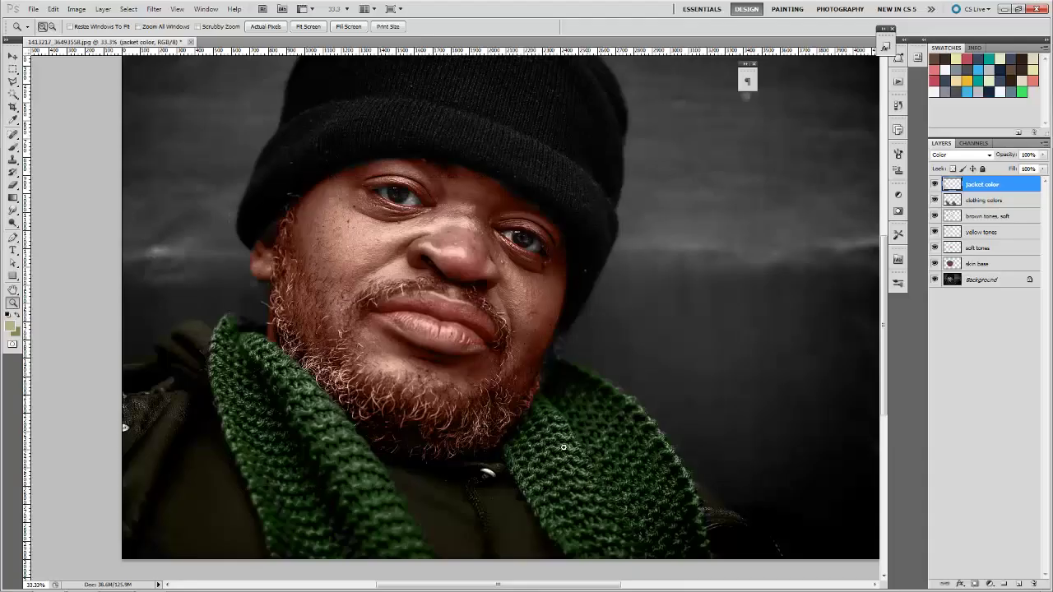
- Zoom in on the mouth and add a new empty layer named 'beard'
click(508, 363)
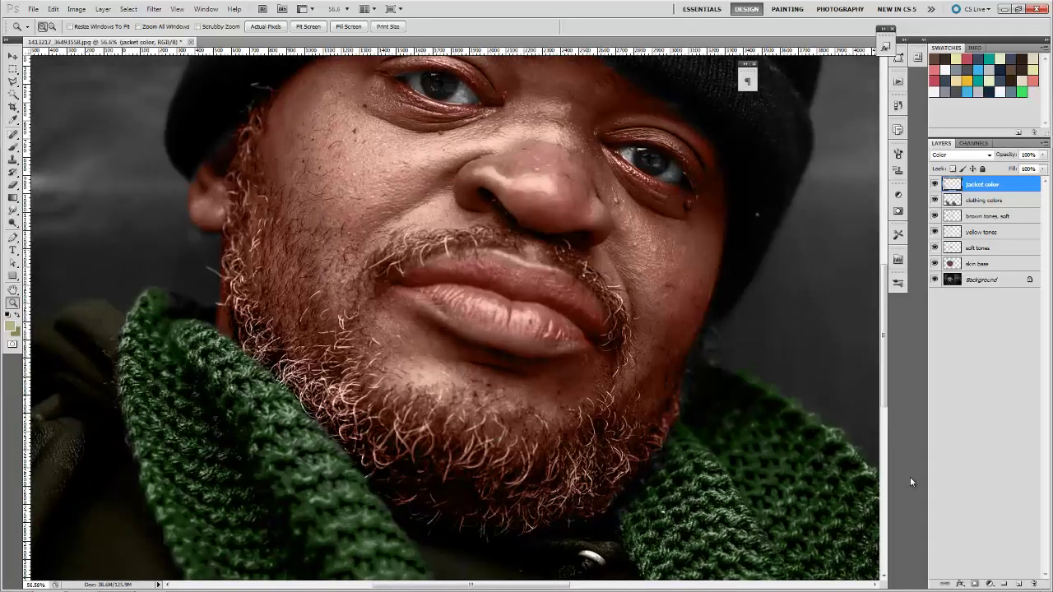
click(1019, 584)
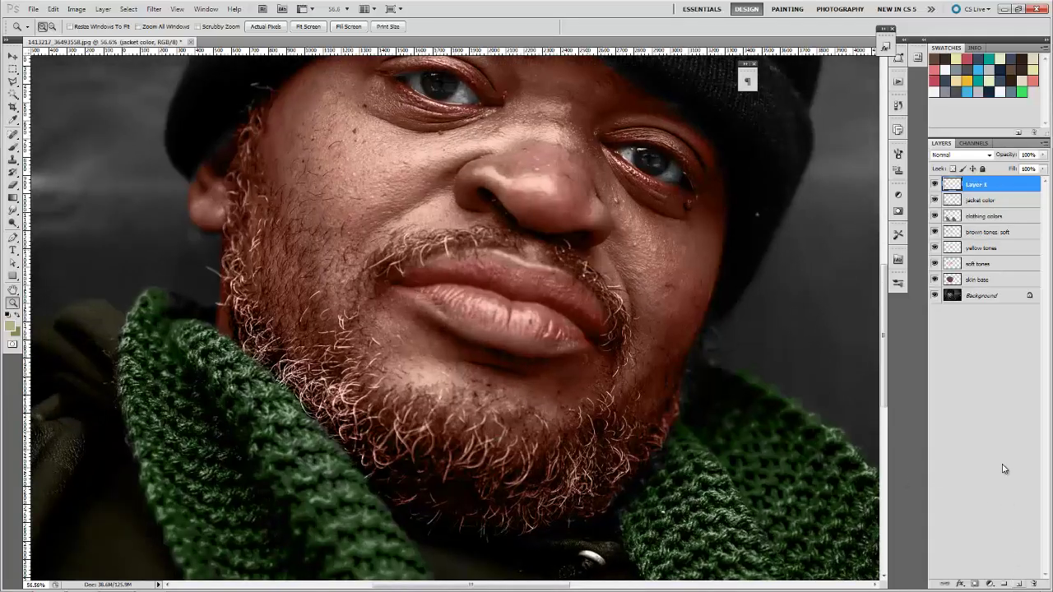
double_click(976, 184)
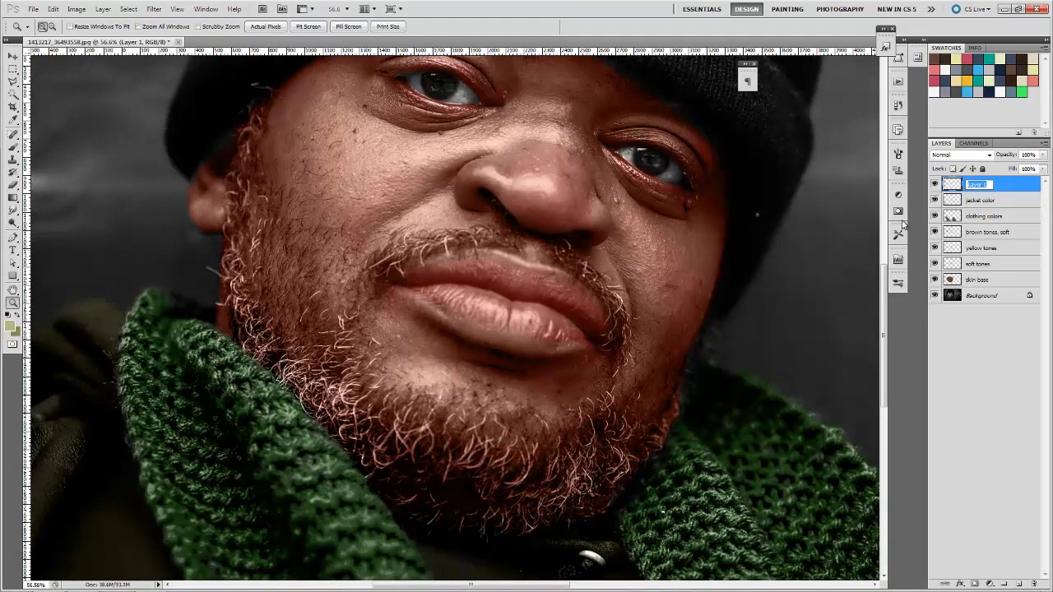
key(Return)
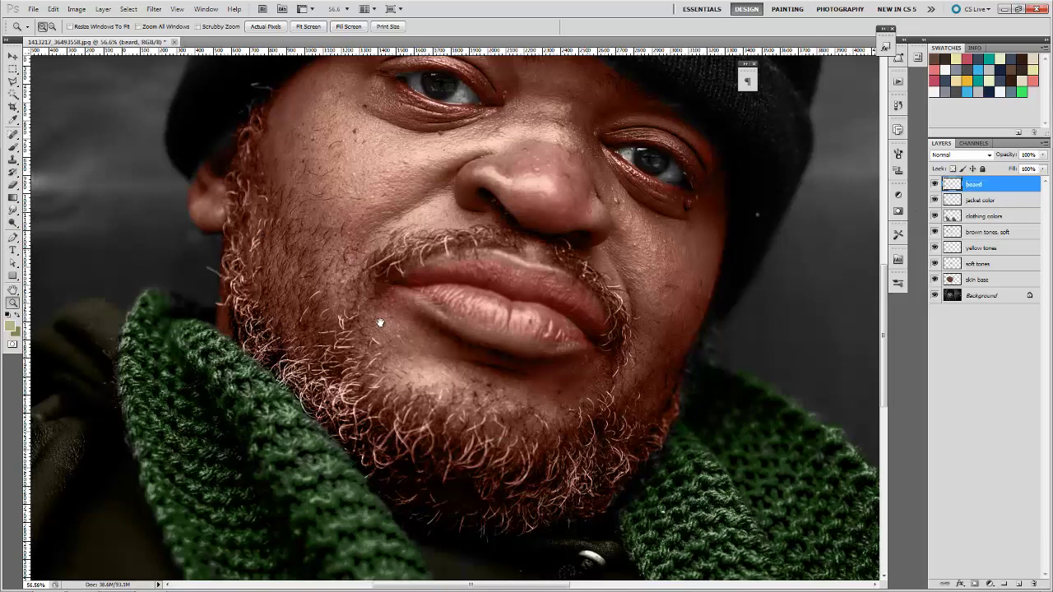
- Centre the face and choose a muted greyish-brown foreground colour
drag(336, 338, 357, 359)
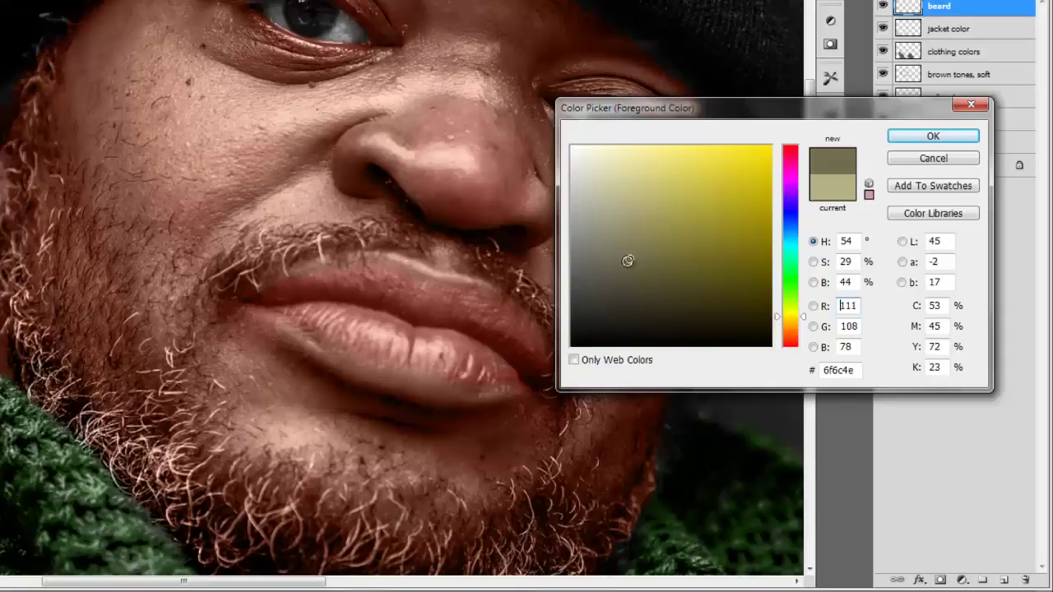
click(796, 329)
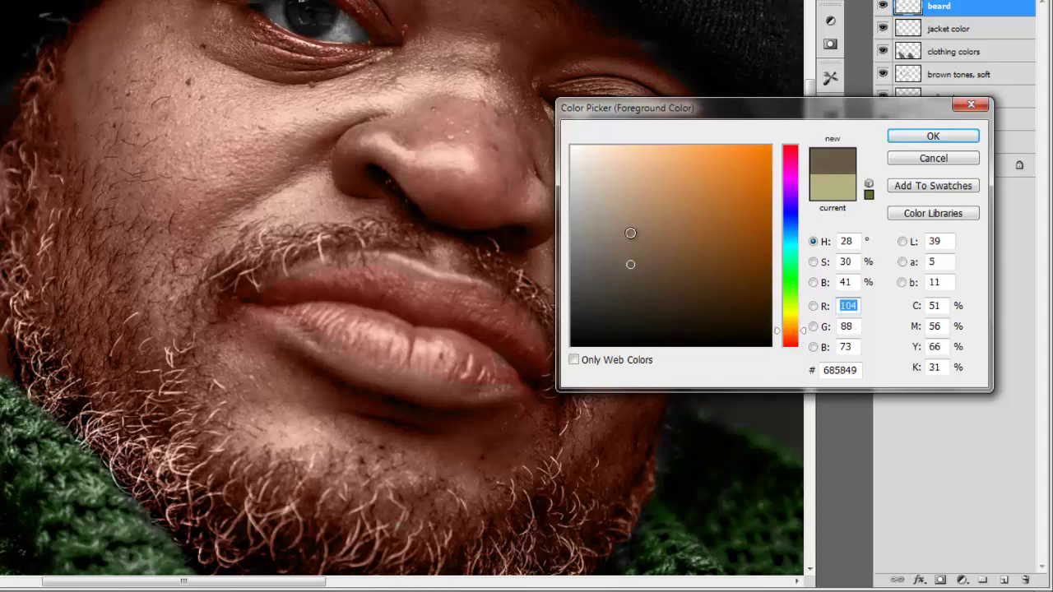
drag(614, 213, 613, 257)
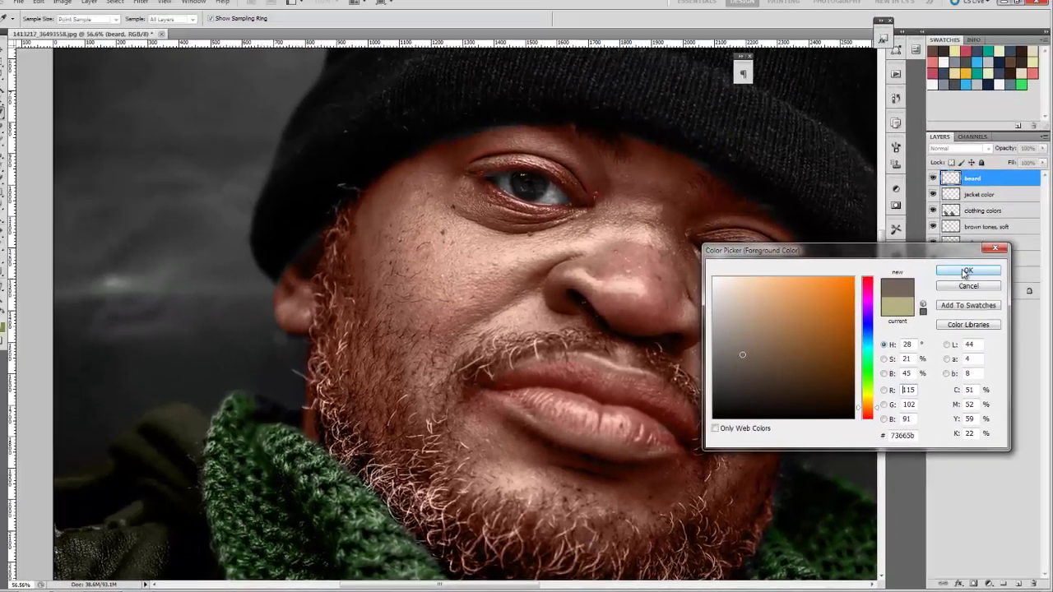
click(933, 136)
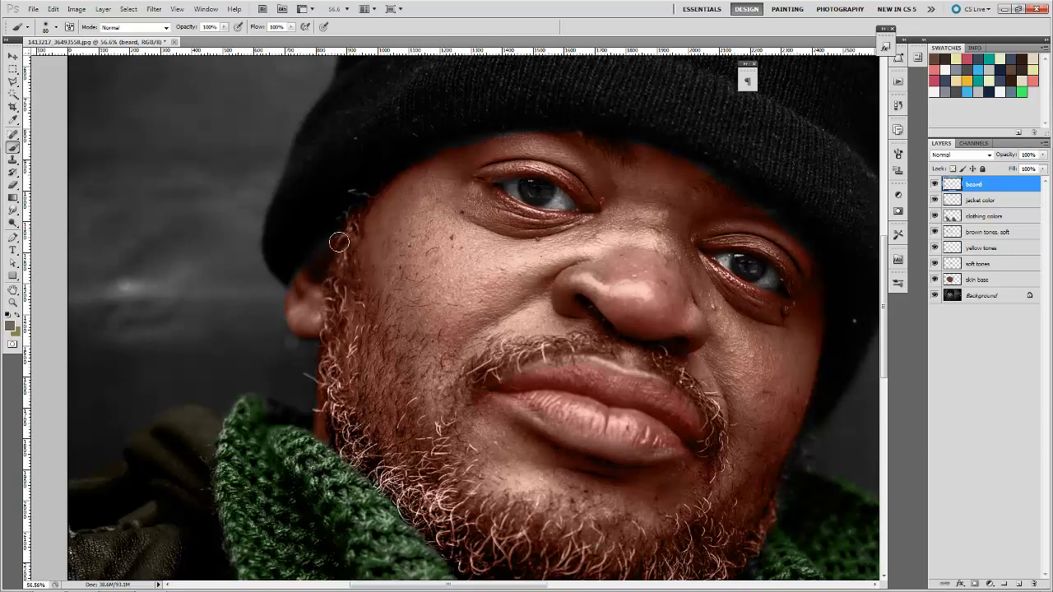
- Set the beard layer to Color blend mode and tint the beard edge grey
drag(351, 224, 338, 244)
click(961, 156)
key(Return)
drag(352, 220, 350, 259)
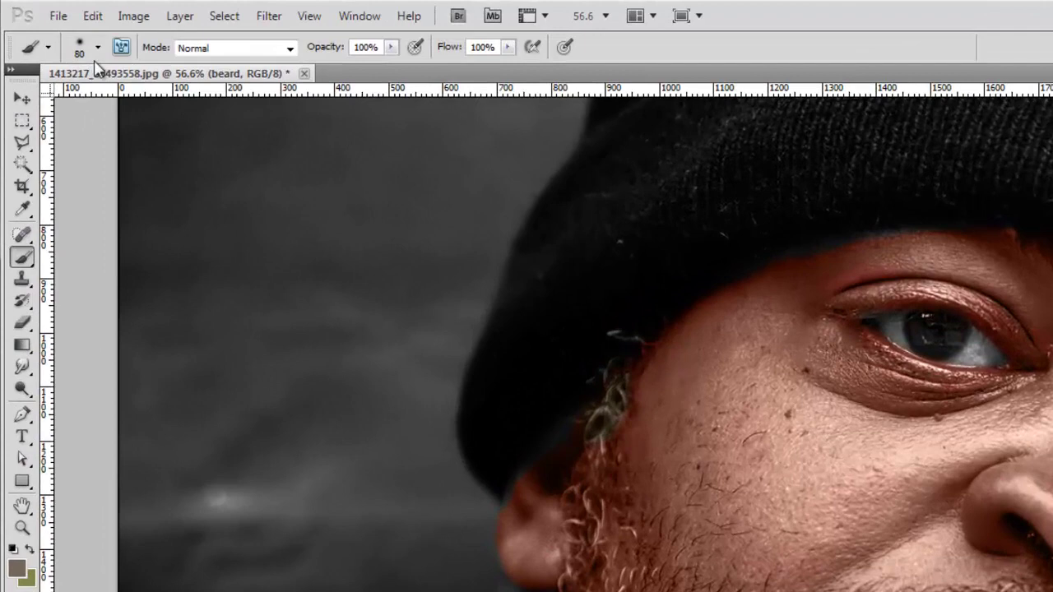
- Soften the brush to 0% hardness at 81% opacity and lighten the beard below the ear
click(98, 47)
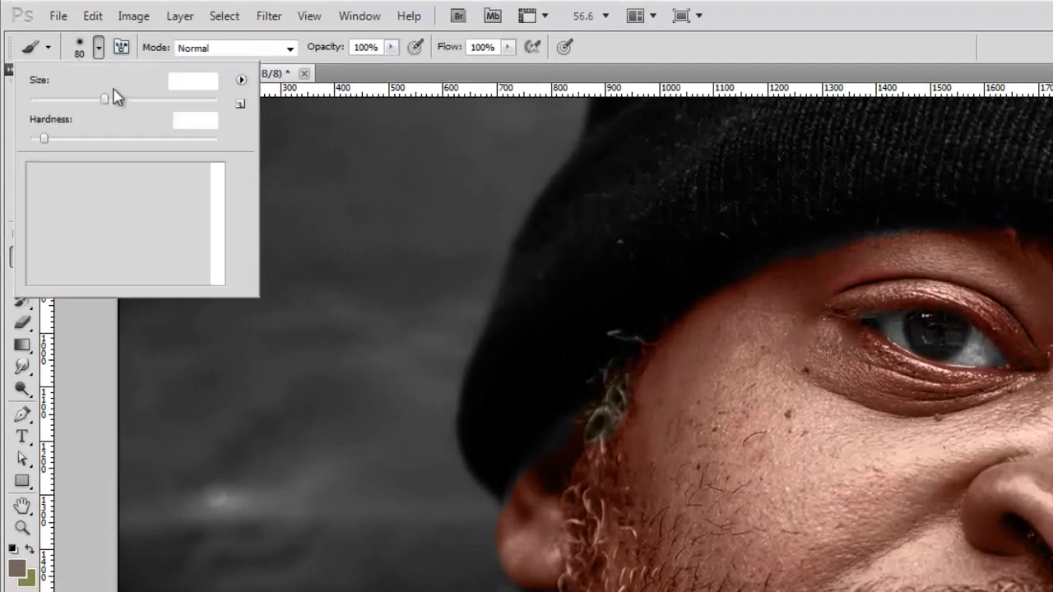
drag(44, 138, 30, 138)
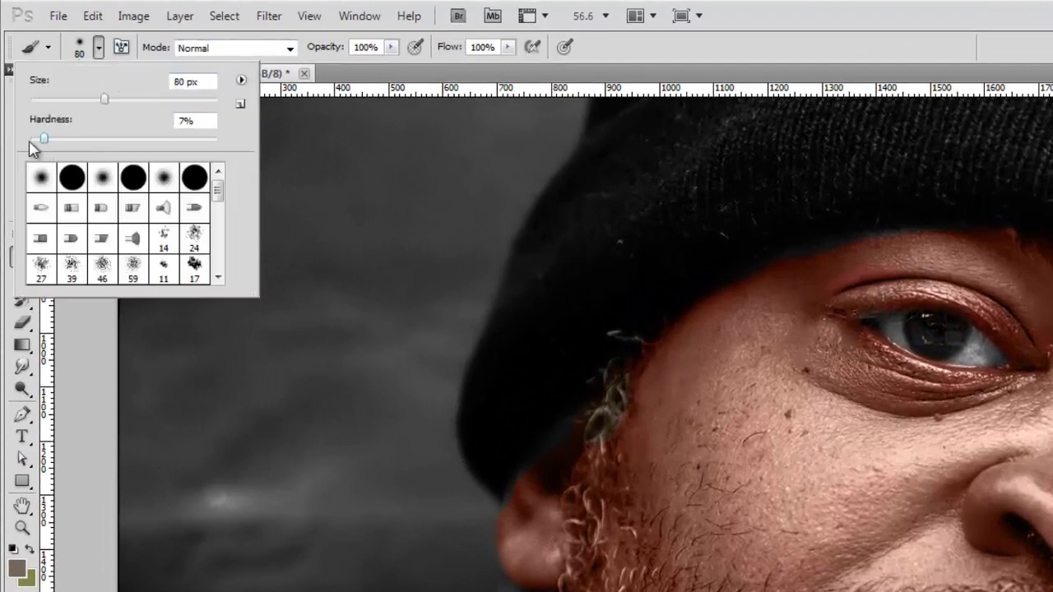
click(391, 46)
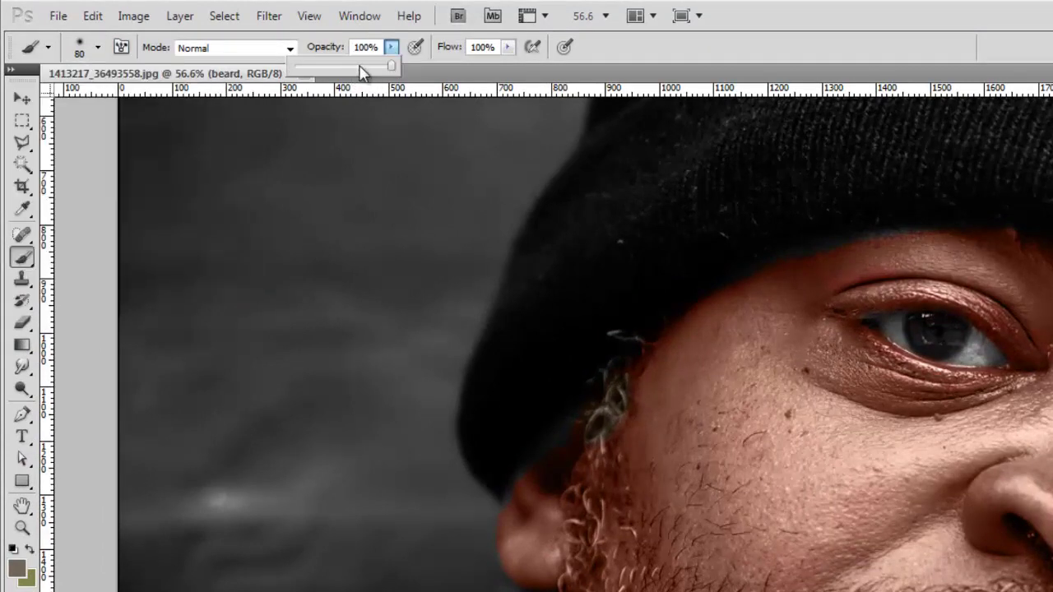
click(360, 66)
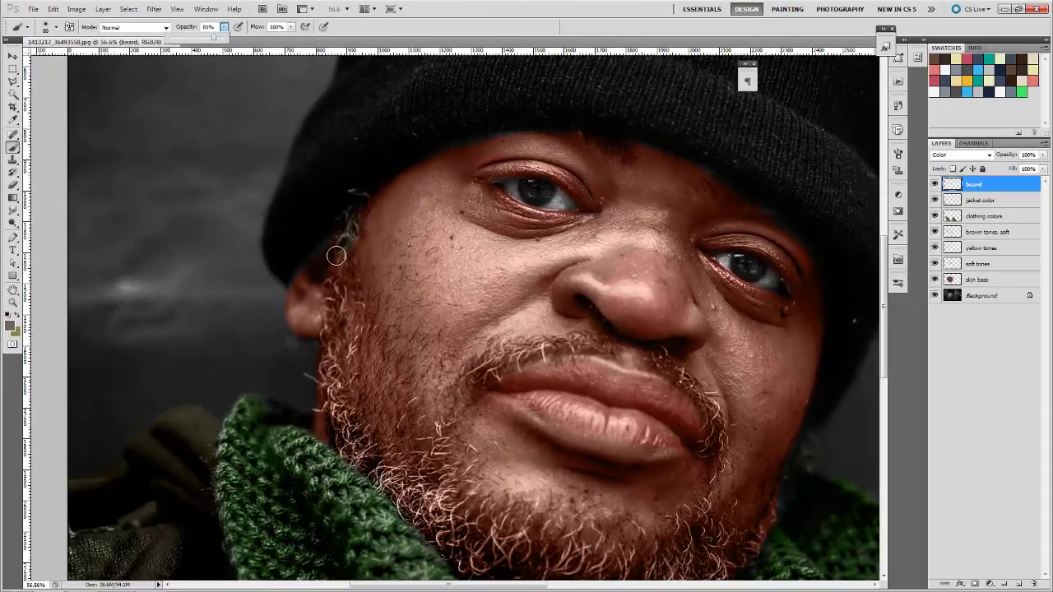
key(8)
key(1)
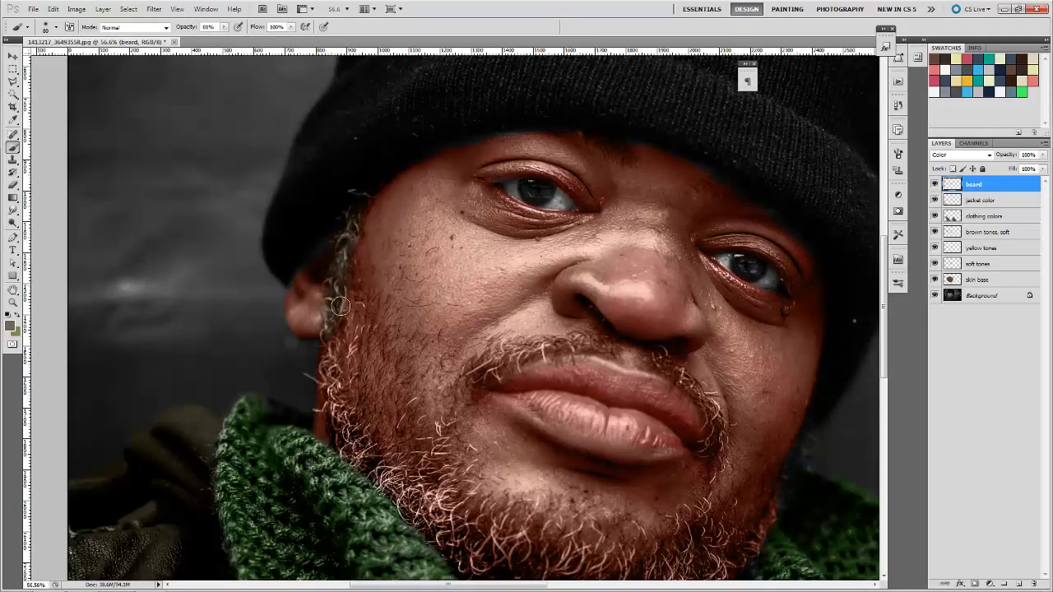
mouse_move(339, 307)
mouse_down()
mouse_move(328, 356)
mouse_move(344, 426)
mouse_move(369, 465)
mouse_move(421, 507)
mouse_move(446, 492)
mouse_move(449, 419)
mouse_move(487, 373)
mouse_move(578, 344)
mouse_move(681, 358)
mouse_move(721, 437)
mouse_move(687, 493)
mouse_move(707, 498)
mouse_move(731, 481)
mouse_move(620, 539)
mouse_up()
- Vary brush opacity between 100%, 40% and 70%, then zoom out toward the whole portrait
scroll(658, 456, down, 2)
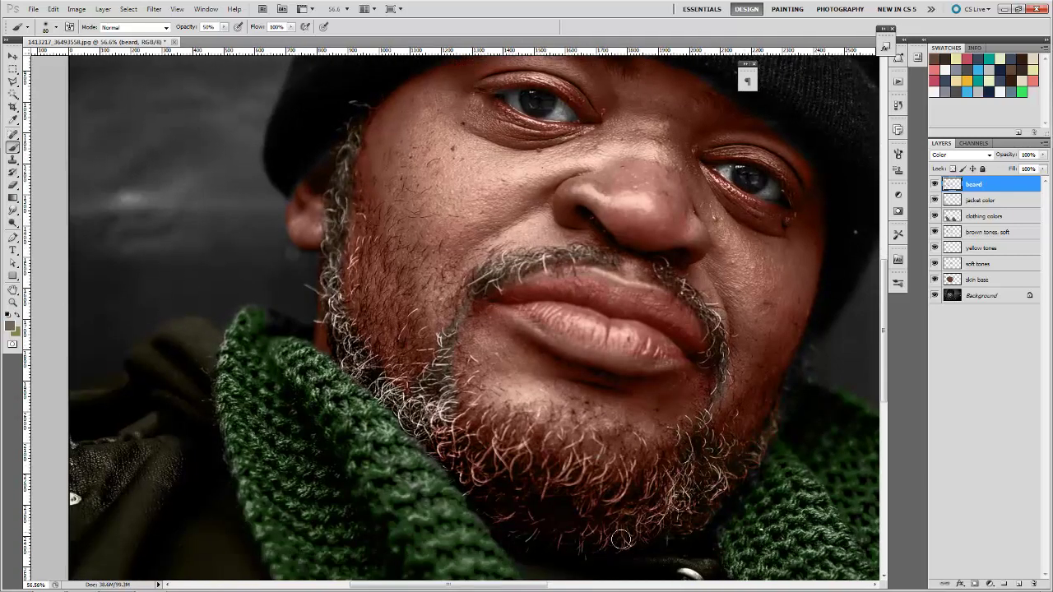
key(0)
key(4)
key(7)
key(4)
key(z)
alt+click(699, 415)
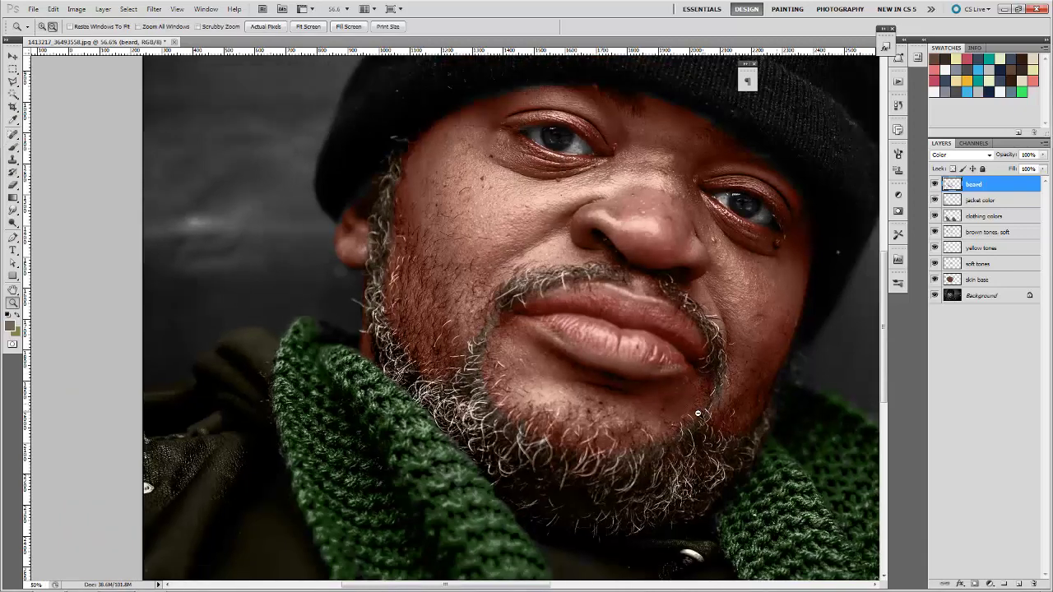
alt+click(699, 414)
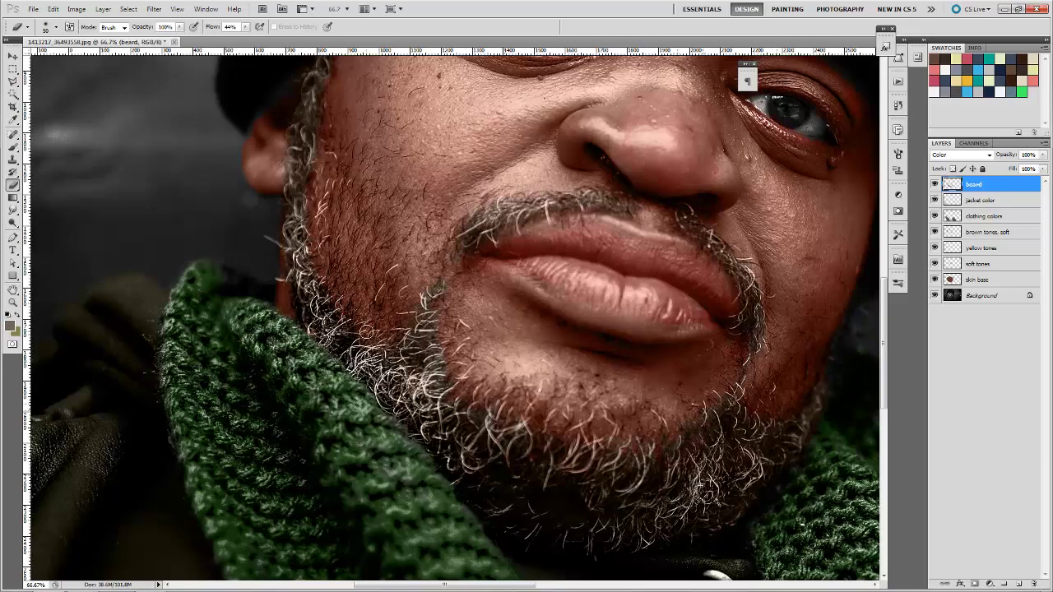
key(b)
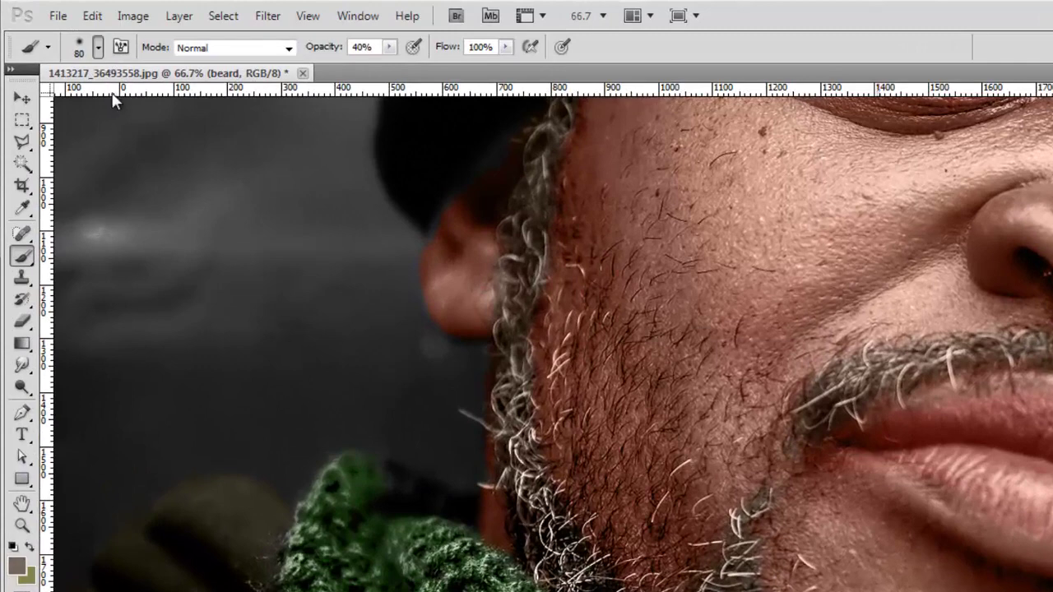
- Set the brush to 71% hardness, 52% flow and size 45, framing the lower face
click(97, 47)
click(161, 138)
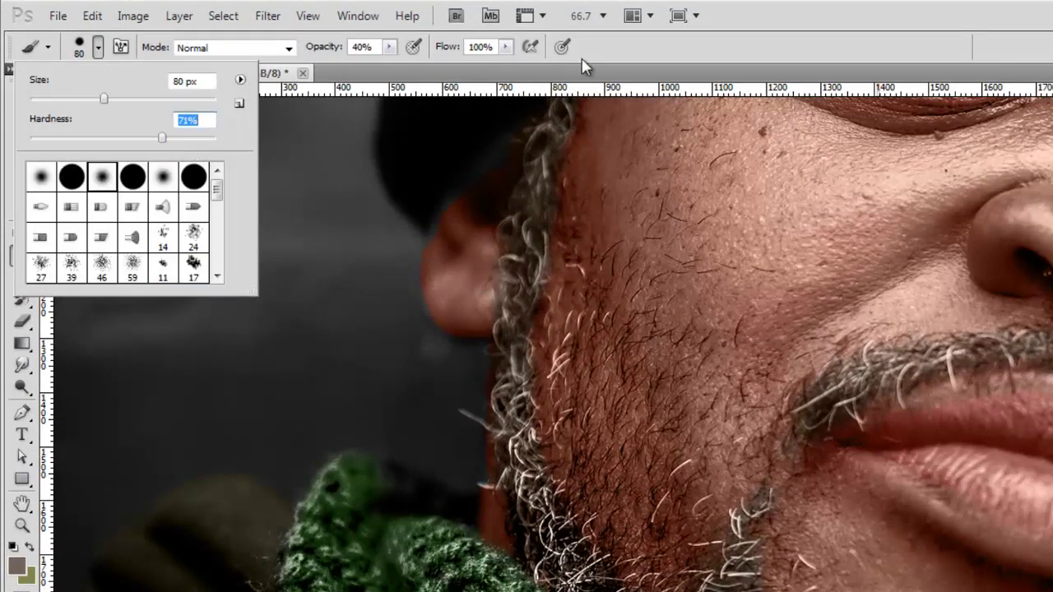
click(506, 47)
click(464, 70)
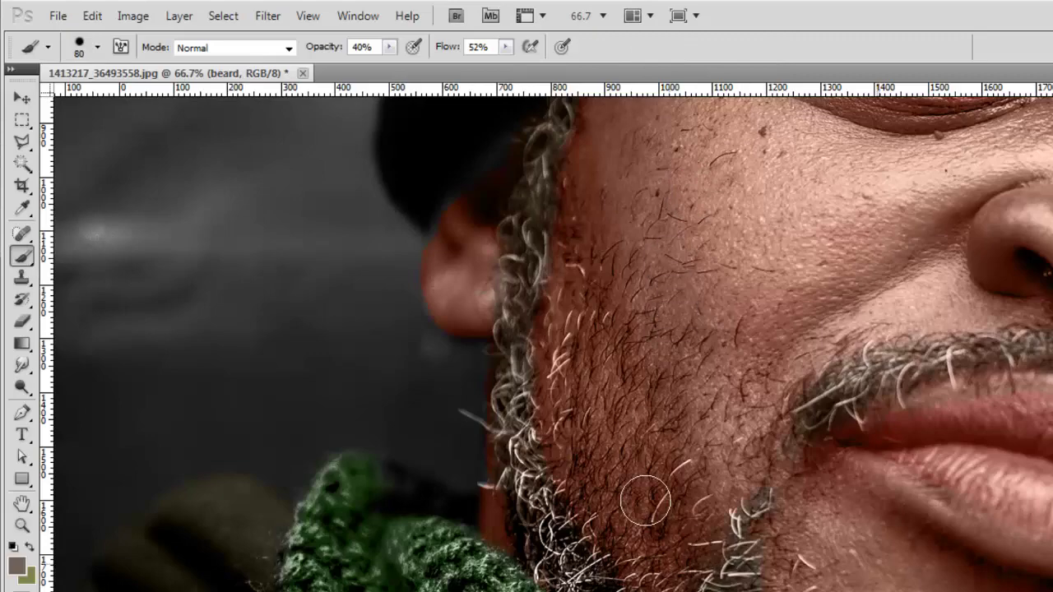
key(bracketleft)
key(bracketleft)
key(bracketleft)
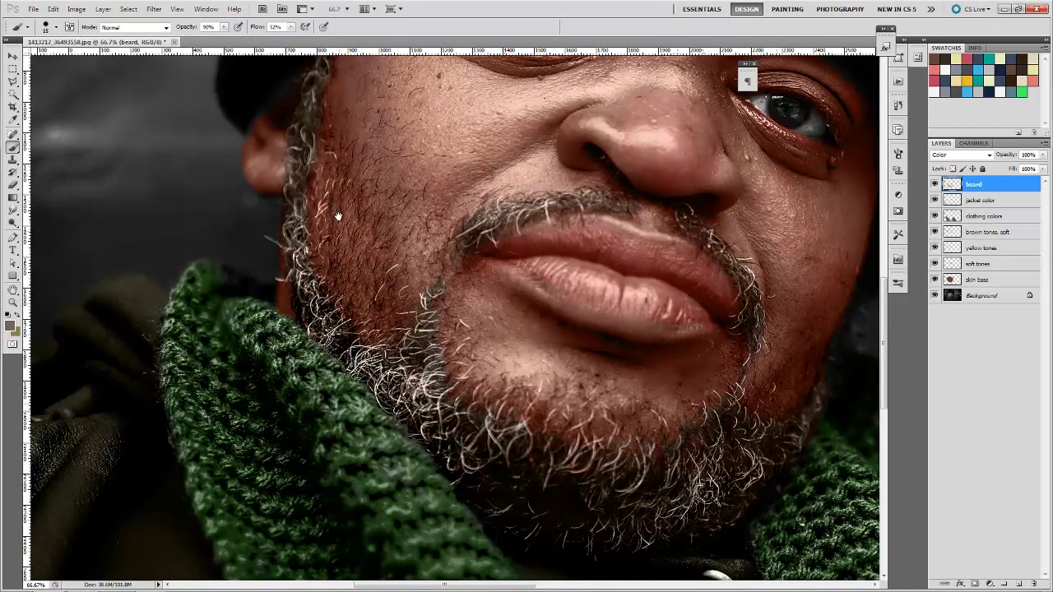
drag(319, 251, 332, 286)
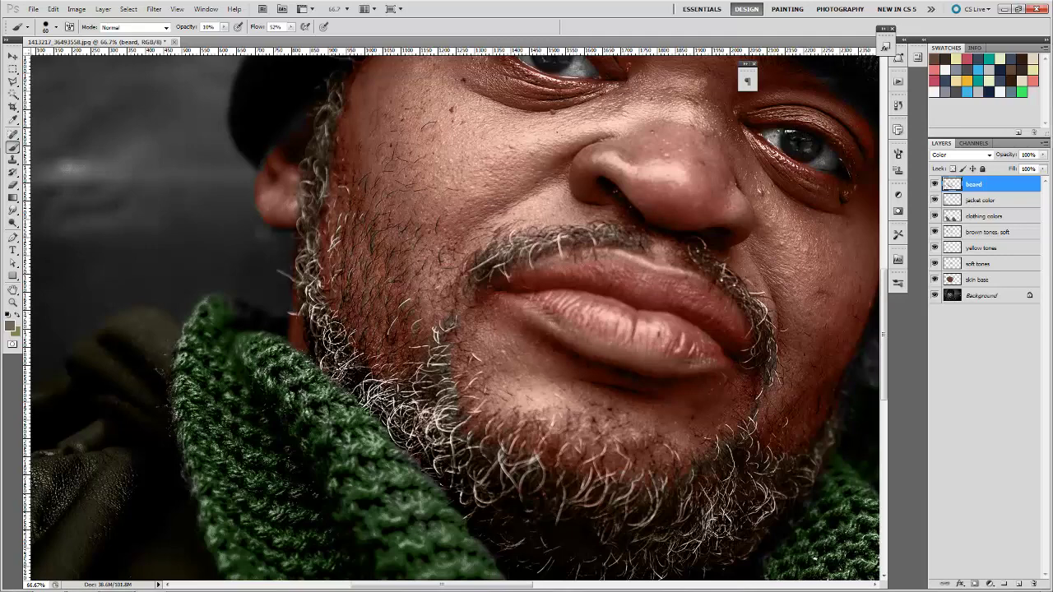
- Use a size-15 brush at full opacity and sample the tan skin tone as painting colour
key(0)
key(bracketleft)
key(bracketleft)
alt+click(752, 416)
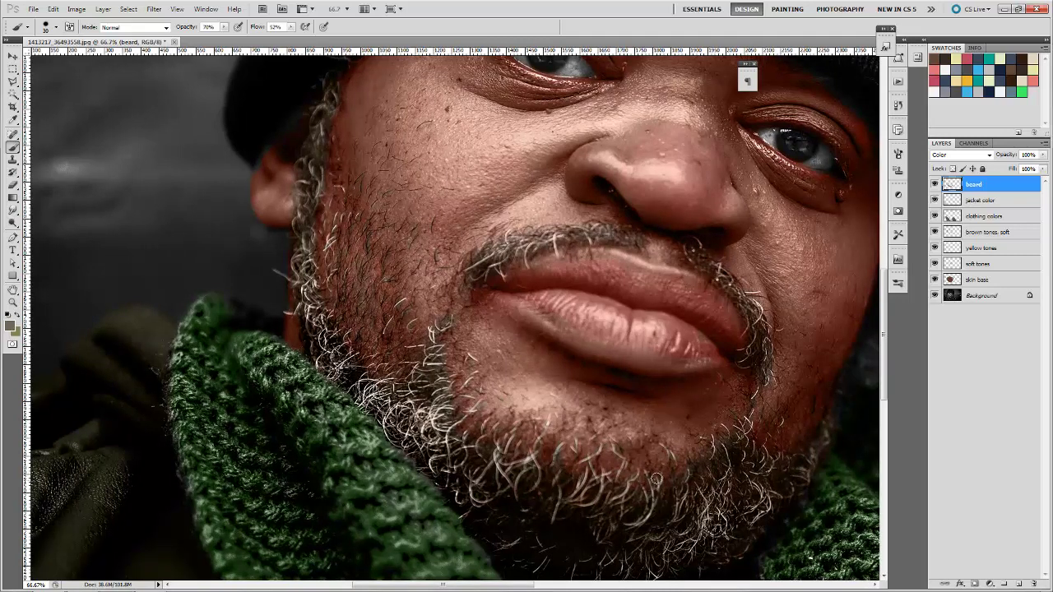
scroll(442, 240, up, 3)
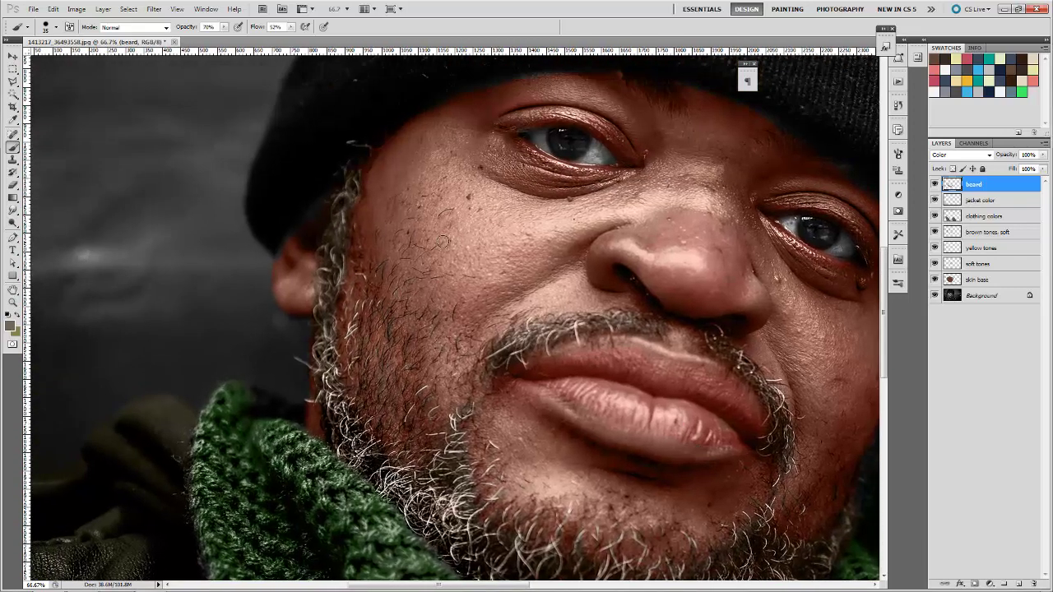
scroll(691, 453, down, 2)
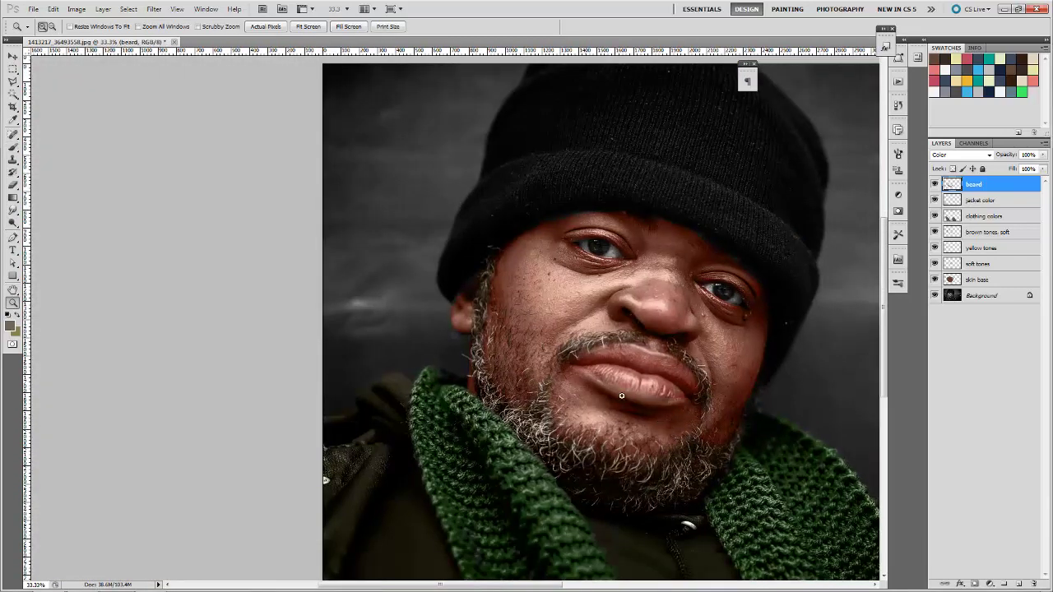
- Add a 'pink tones' layer above the beard layer and start picking a pink shade
click(1018, 584)
double_click(980, 185)
text(pink tones)
key(Return)
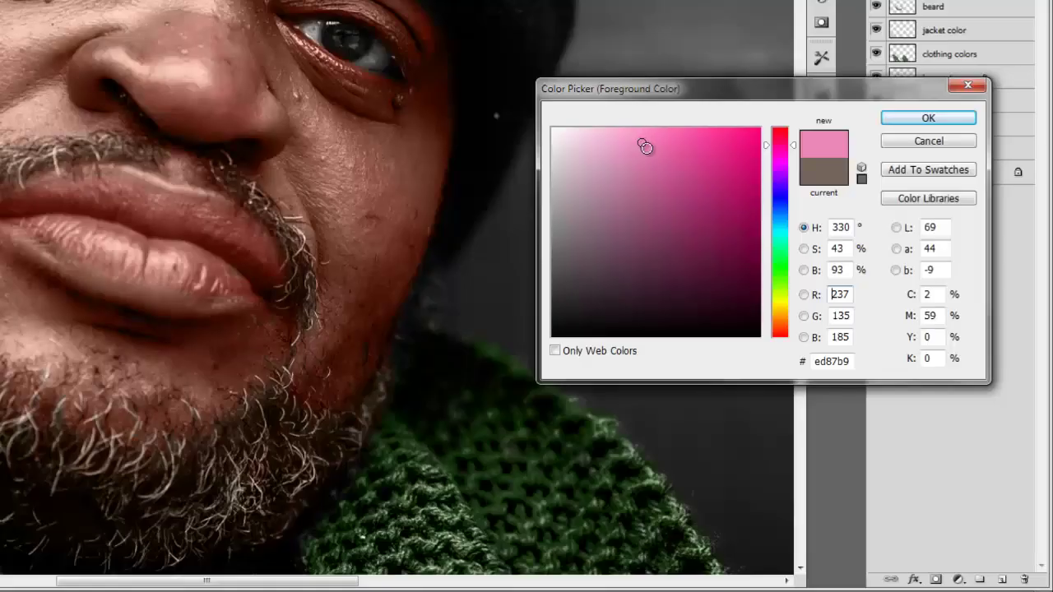
click(648, 148)
- Make pink e780b3 the painting colour and set pink tones to Soft Light
click(645, 145)
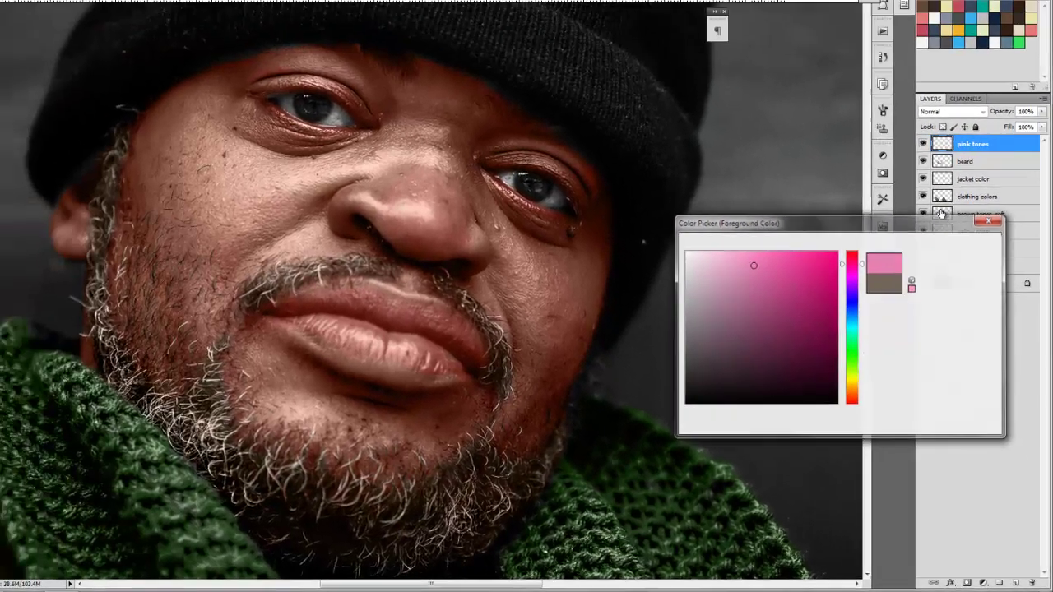
click(941, 165)
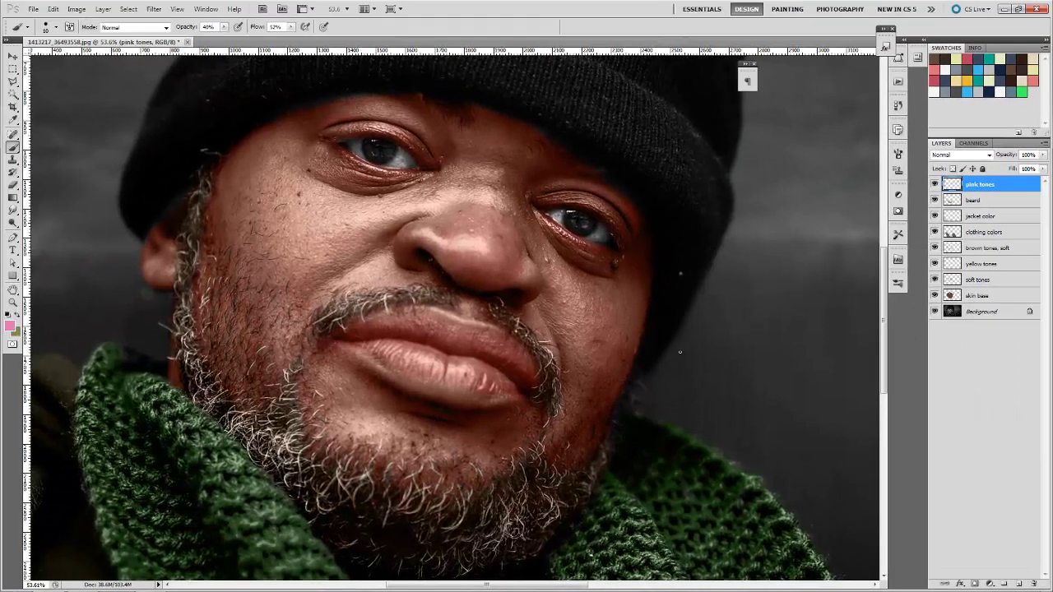
click(959, 157)
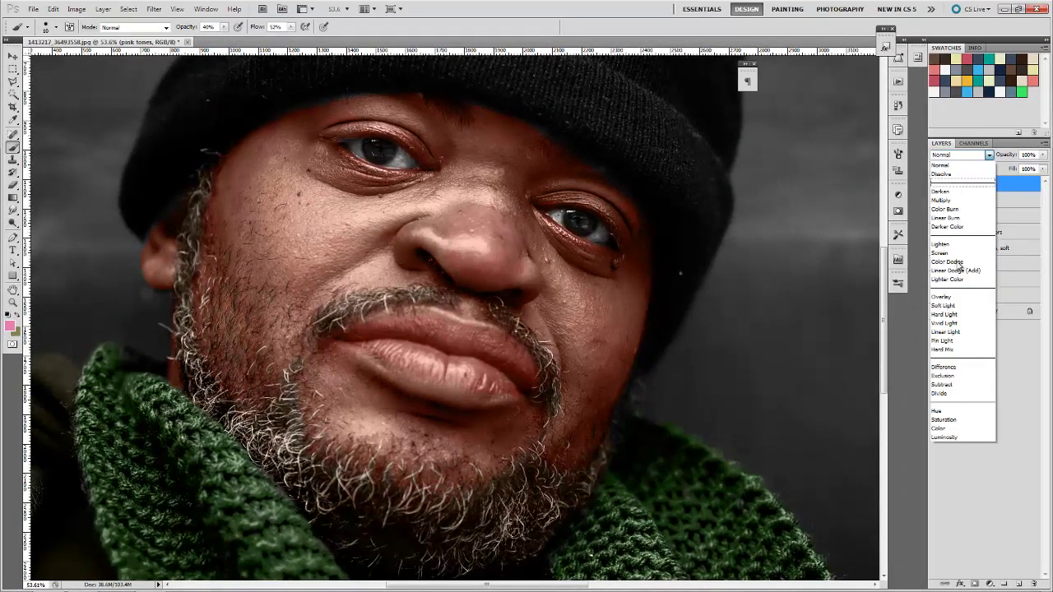
click(951, 304)
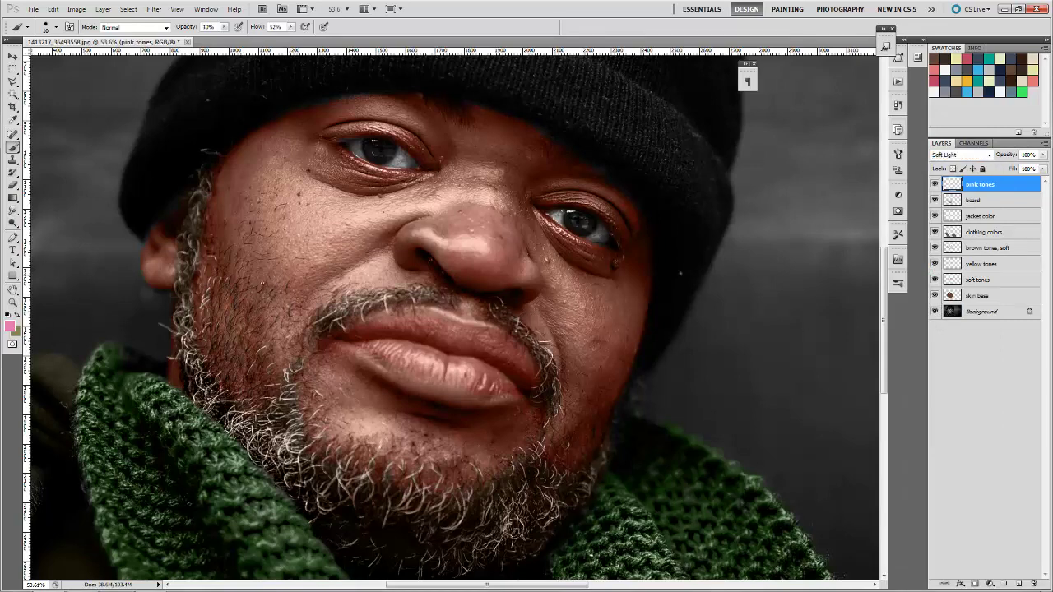
- Shrink the brush from 400 and tint both cheeks and below the left eye pink
key(bracketright)
key(bracketright)
key(bracketright)
key(bracketleft)
key(bracketleft)
key(bracketleft)
key(bracketleft)
key(bracketleft)
key(bracketleft)
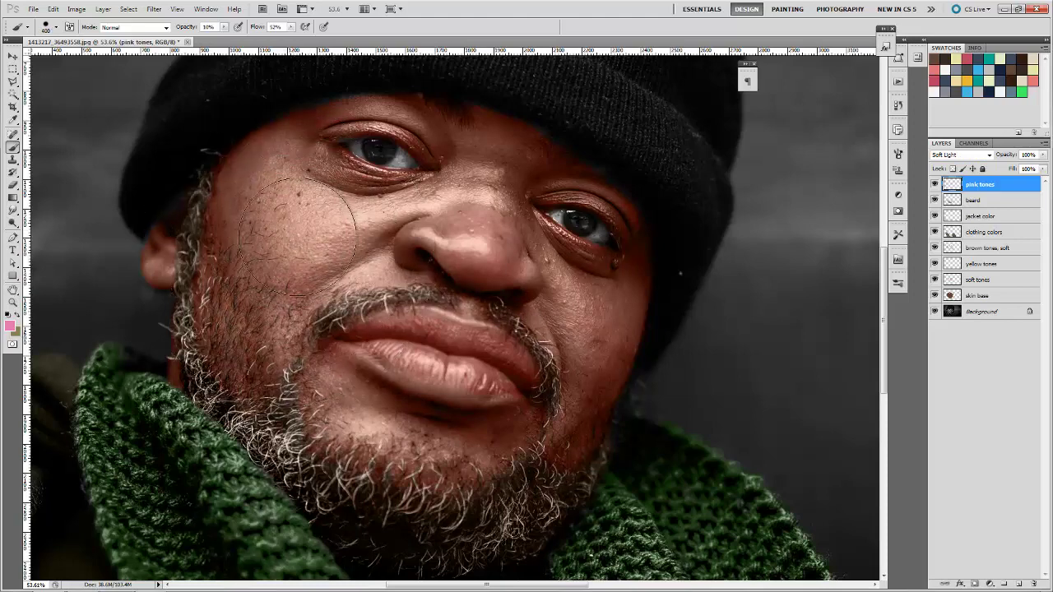
key(bracketleft)
key(bracketleft)
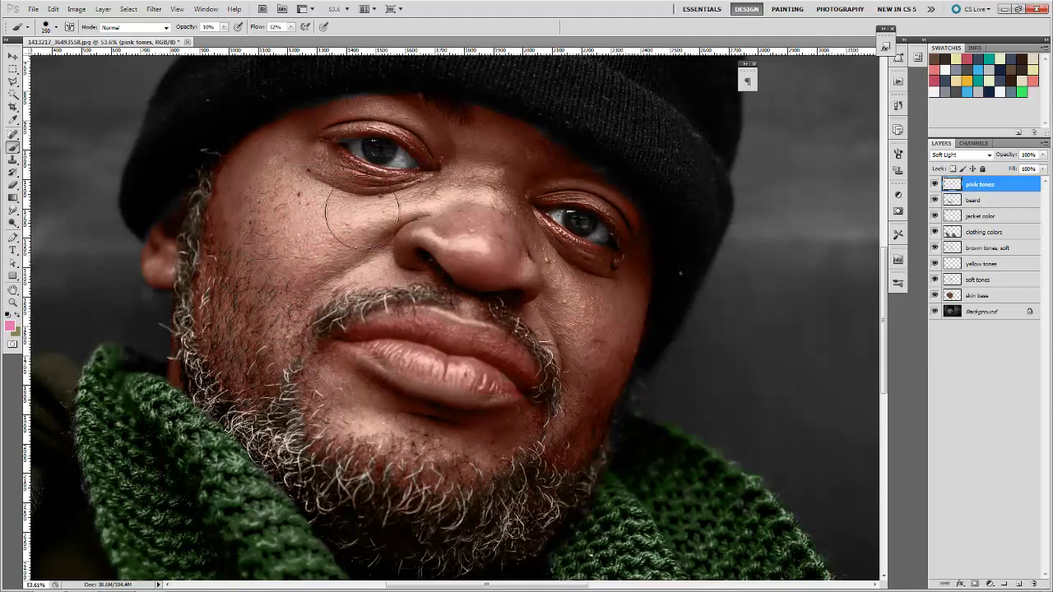
mouse_move(362, 212)
mouse_down()
mouse_move(292, 218)
mouse_move(363, 211)
mouse_move(306, 216)
mouse_move(296, 241)
mouse_move(282, 217)
mouse_move(312, 269)
mouse_up()
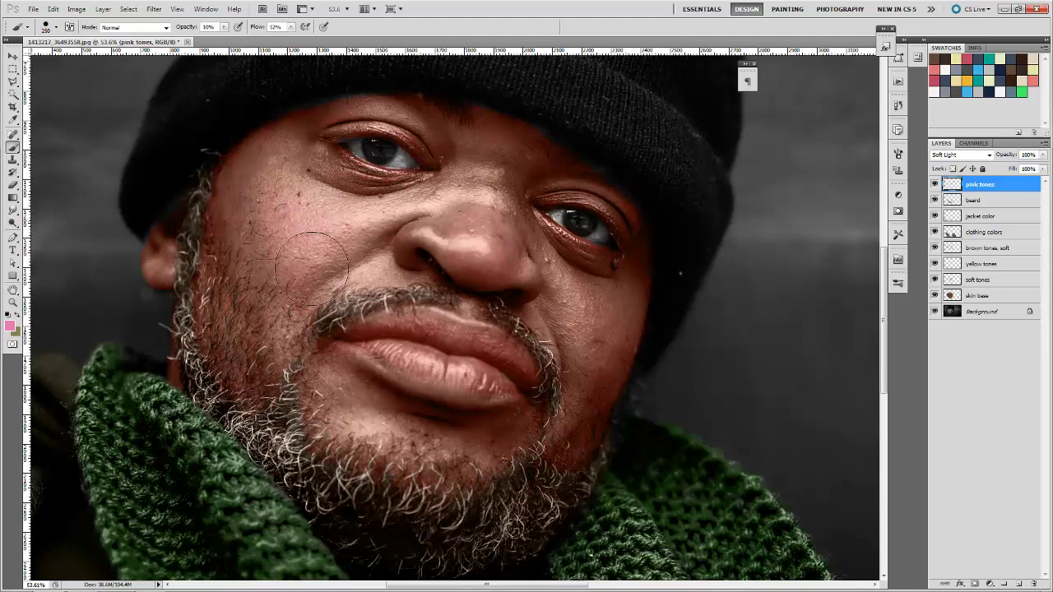
mouse_move(595, 305)
mouse_down()
mouse_move(606, 359)
mouse_move(609, 334)
mouse_move(576, 298)
mouse_move(630, 329)
mouse_move(569, 293)
mouse_move(572, 329)
mouse_up()
mouse_move(301, 223)
mouse_down()
mouse_move(279, 190)
mouse_move(333, 216)
mouse_move(312, 212)
mouse_move(324, 104)
mouse_move(548, 219)
mouse_move(588, 181)
mouse_move(601, 201)
mouse_move(478, 207)
mouse_move(479, 222)
mouse_move(445, 234)
mouse_move(412, 216)
mouse_move(445, 243)
mouse_move(486, 223)
mouse_move(447, 236)
mouse_up()
- With a size-150 brush, pinken the left nostril at 43% and the nose tip at 14%
key(bracketleft)
key(bracketleft)
key(bracketleft)
key(4)
key(3)
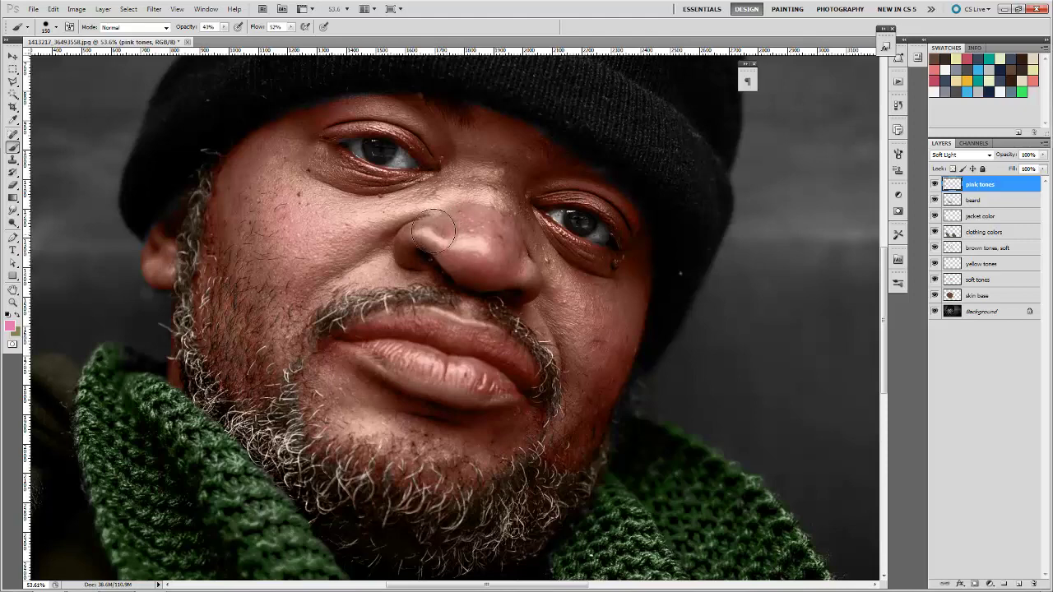
drag(432, 233, 444, 235)
key(1)
key(4)
drag(496, 259, 494, 271)
- Pinken the lower lip and paint the upper lip redder at 50% opacity
drag(373, 352, 378, 337)
key(2)
key(5)
drag(436, 335, 385, 335)
key(2)
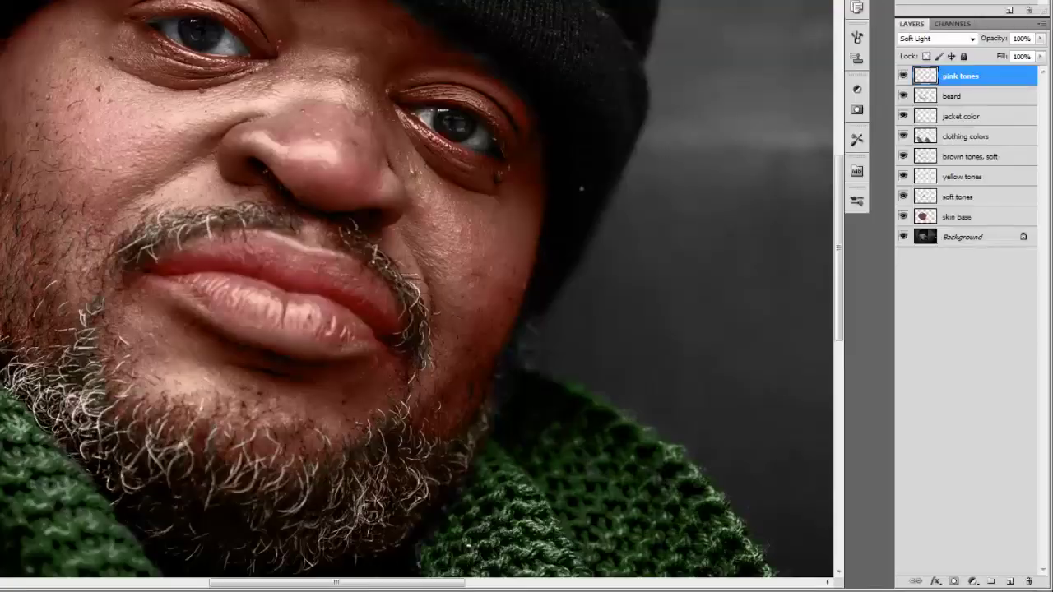
- Paint the upper and lower lips a darker pink at 20% opacity
click(10, 327)
drag(737, 274, 733, 281)
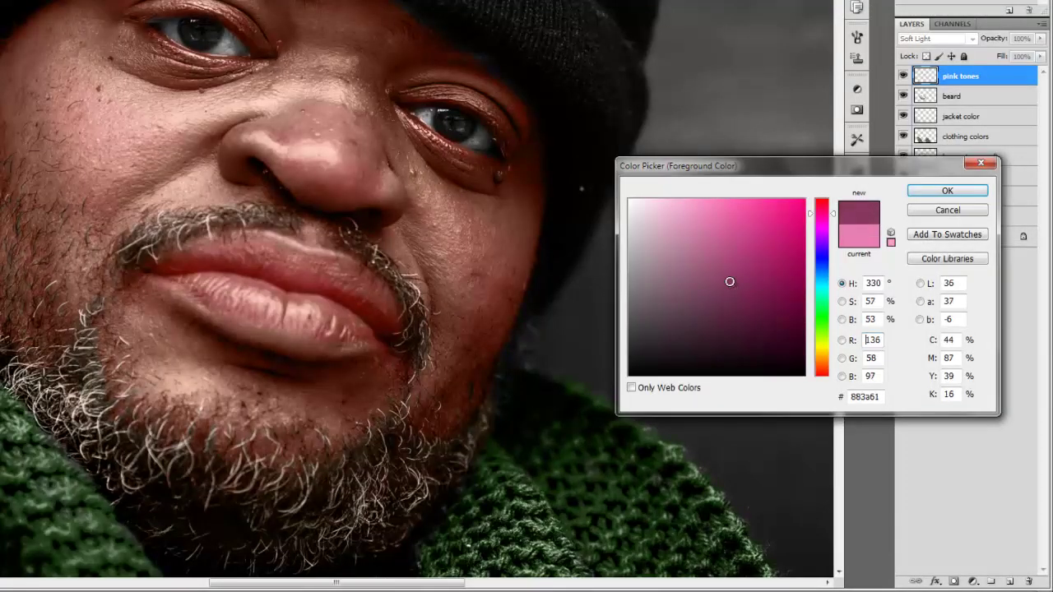
click(947, 191)
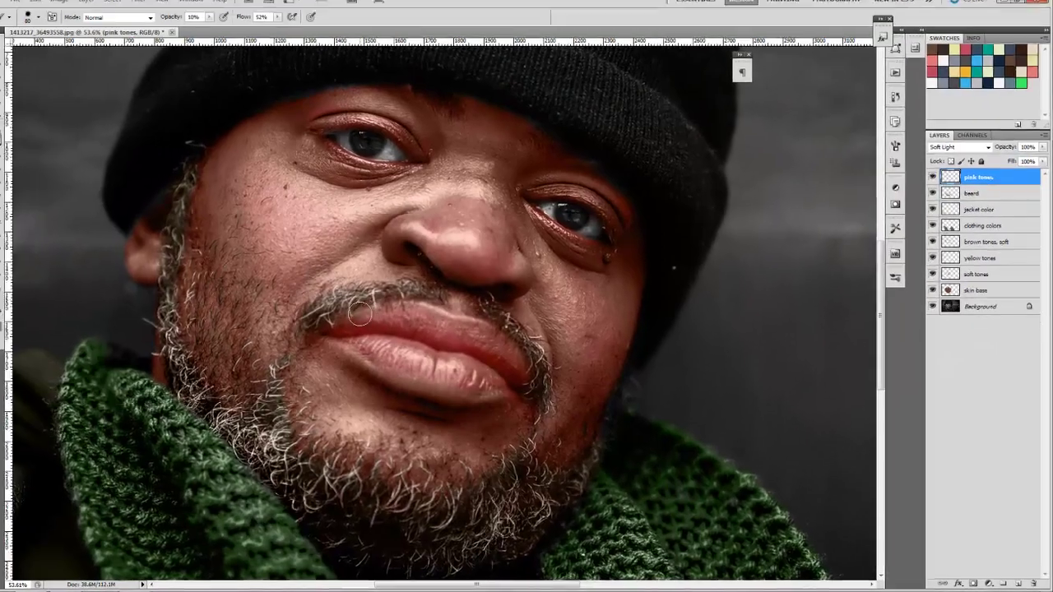
drag(360, 314, 420, 327)
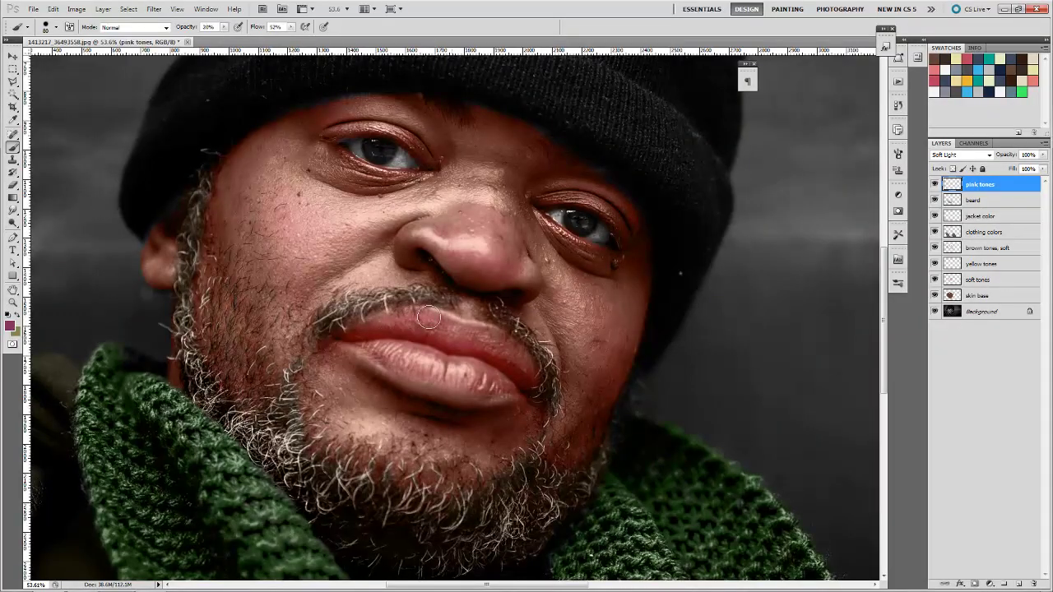
key(2)
drag(517, 388, 403, 360)
- Switch to a lighter pink with a 150 brush and tint the left cheek and lower lip at 10%
click(10, 326)
click(776, 294)
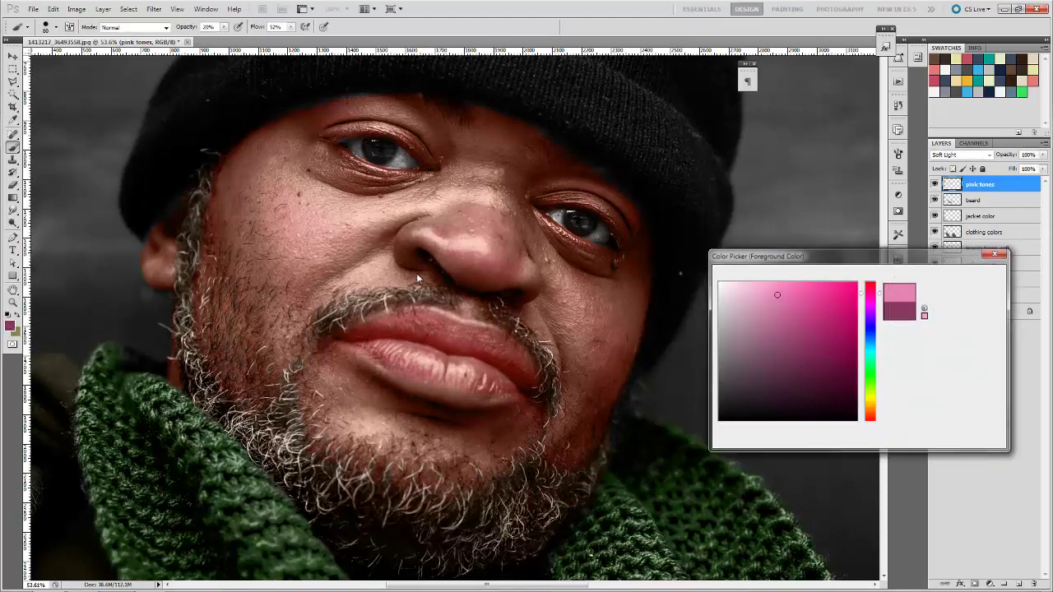
click(952, 266)
key(bracketright)
key(bracketright)
key(bracketright)
drag(294, 228, 321, 256)
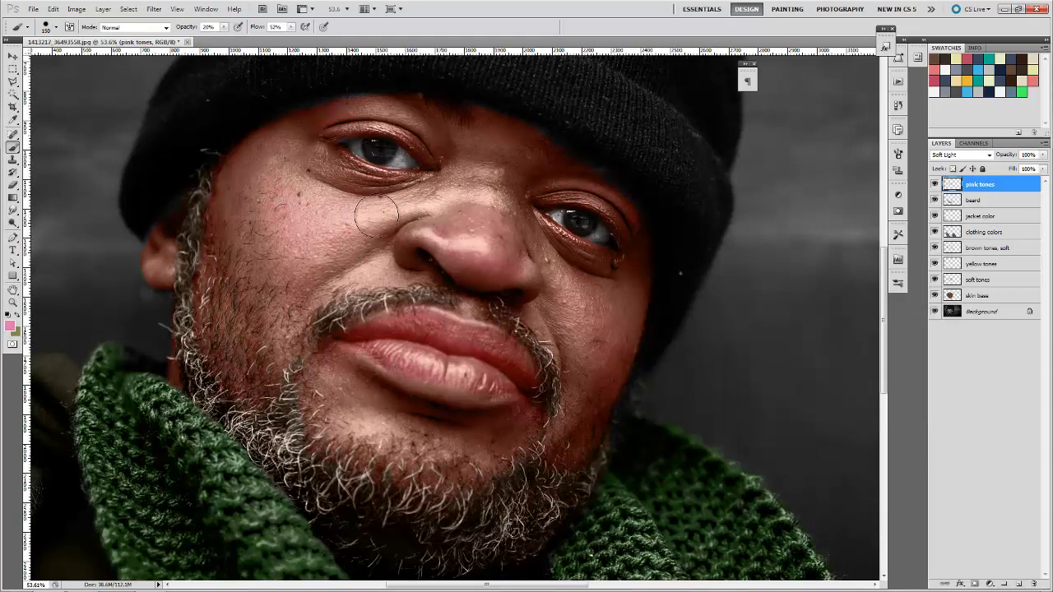
key(1)
drag(359, 365, 386, 341)
- Add a new layer named 'eyes tint' above pink tones
click(1020, 585)
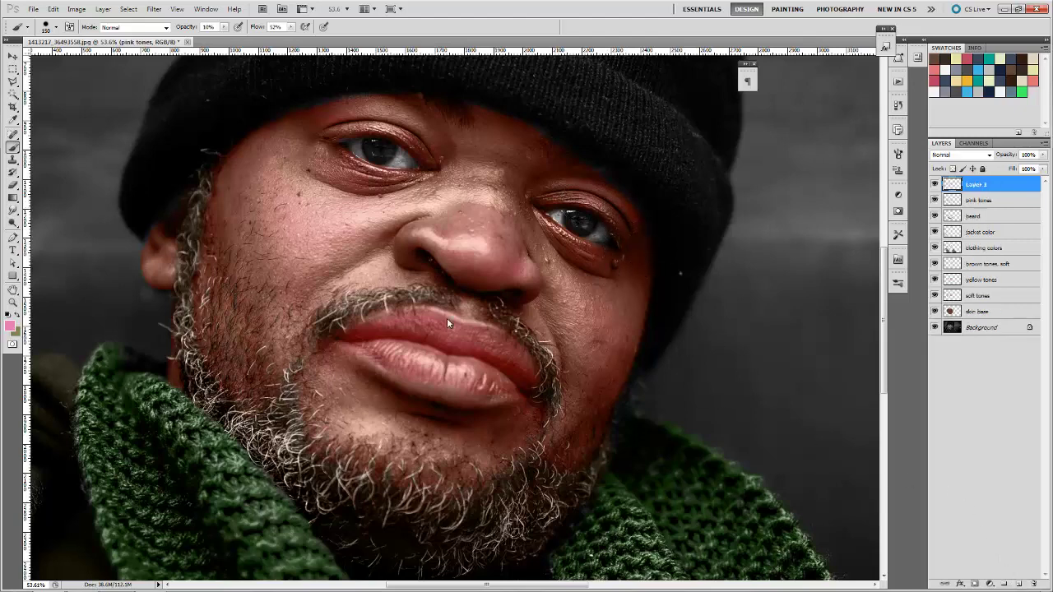
double_click(978, 185)
text(eyes tint)
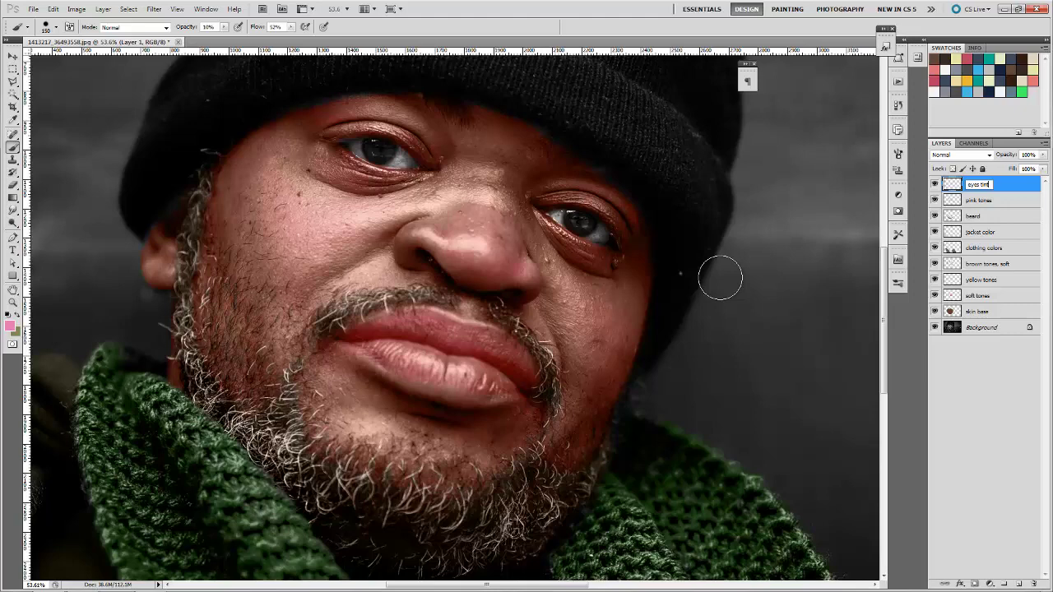
key(Return)
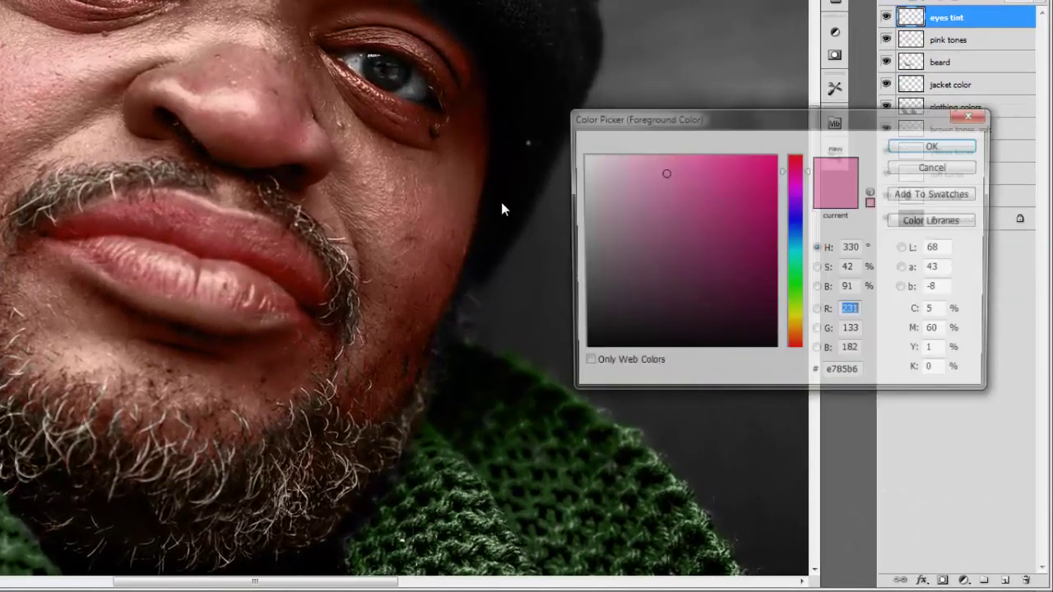
- Choose a pale tan painting colour and shrink the brush to fit the eye
click(804, 330)
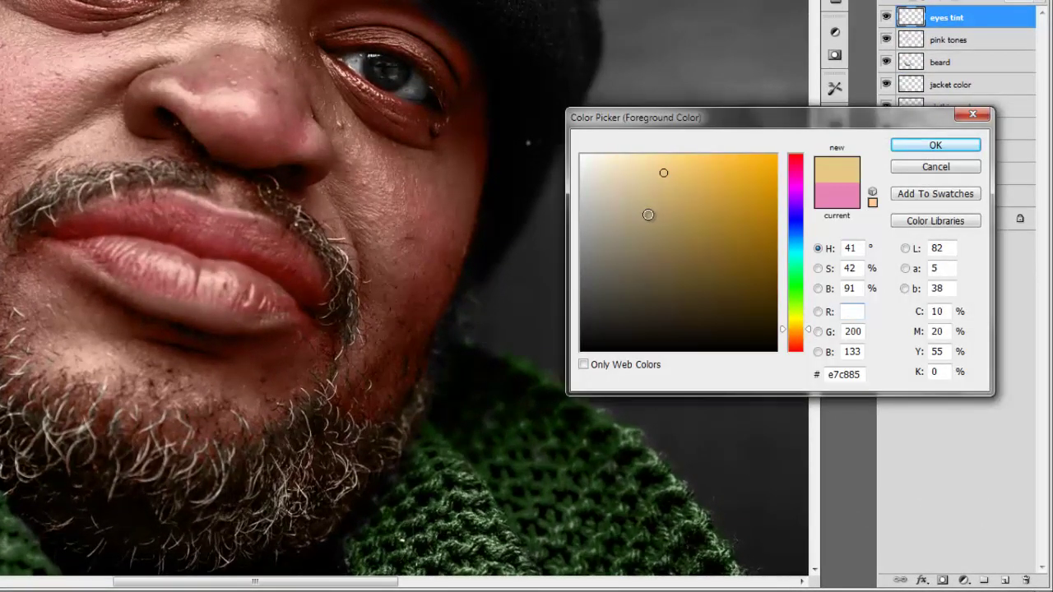
click(655, 211)
click(914, 148)
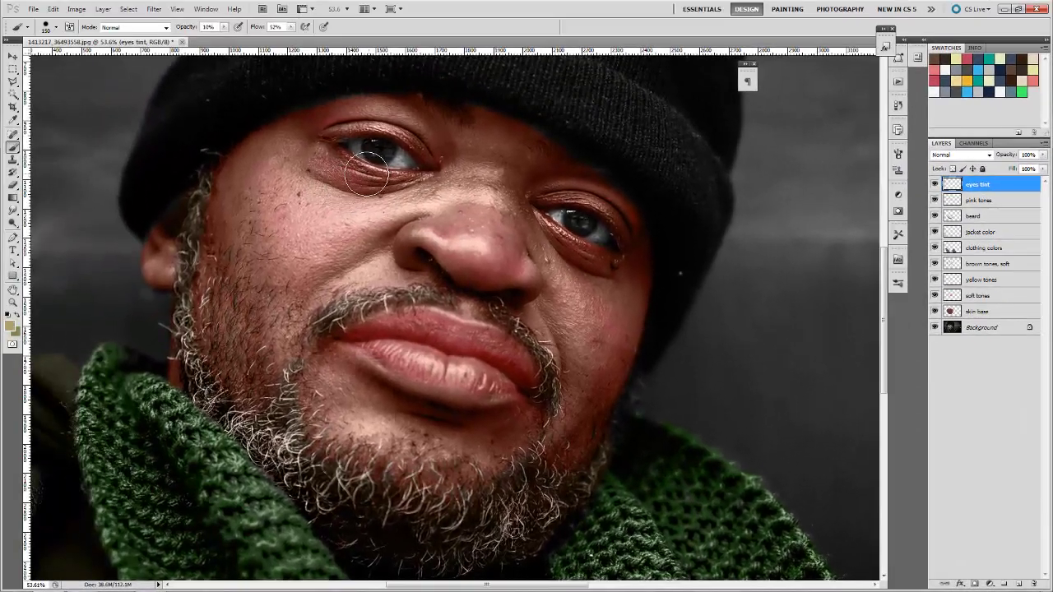
key(bracketleft)
key(bracketleft)
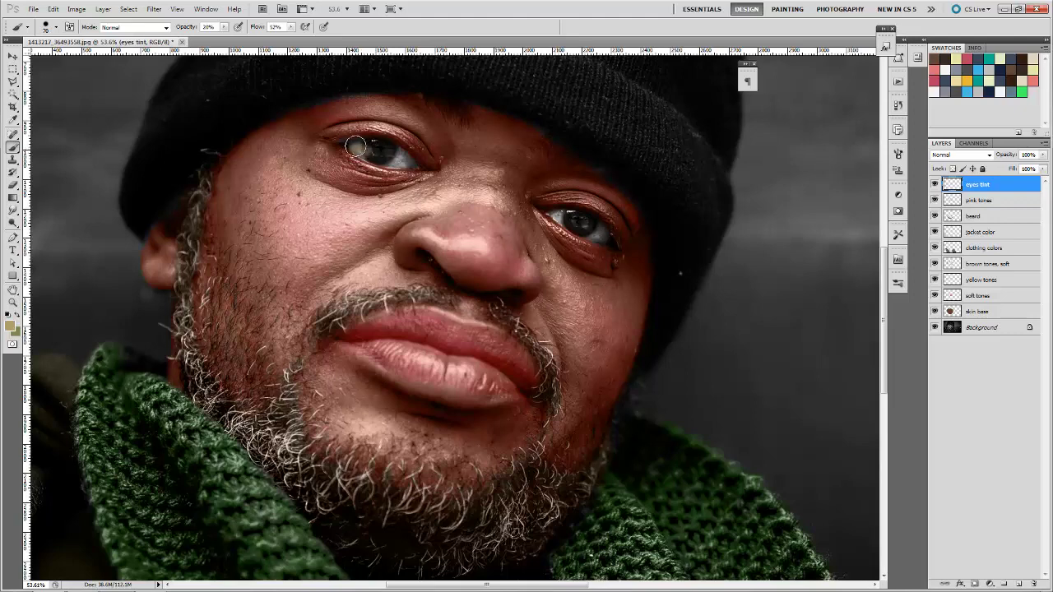
click(951, 157)
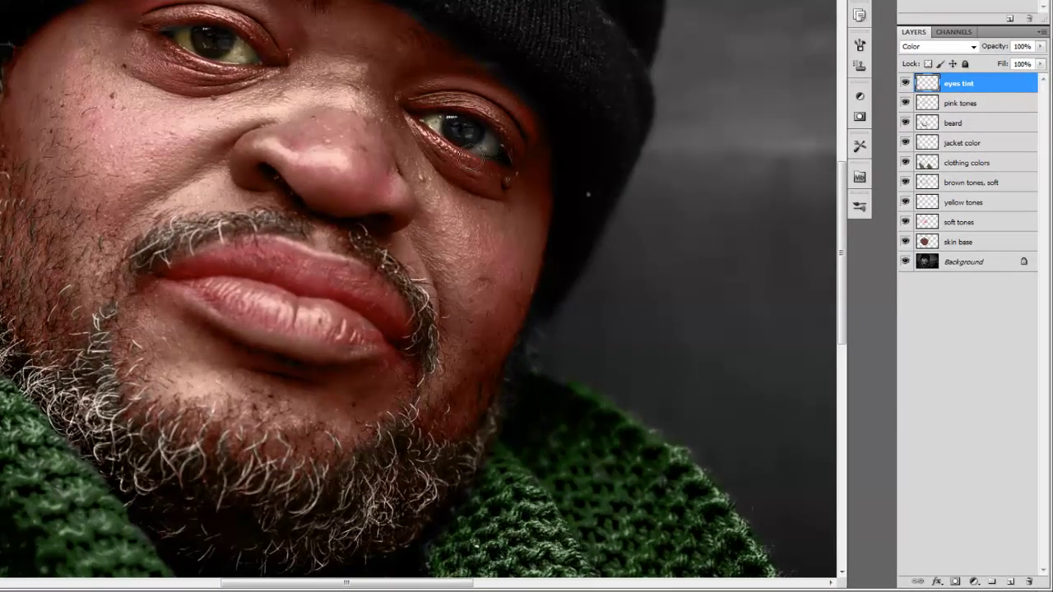
- Set a tan background colour, lower eyes tint to 83% opacity, and add a new layer
click(697, 332)
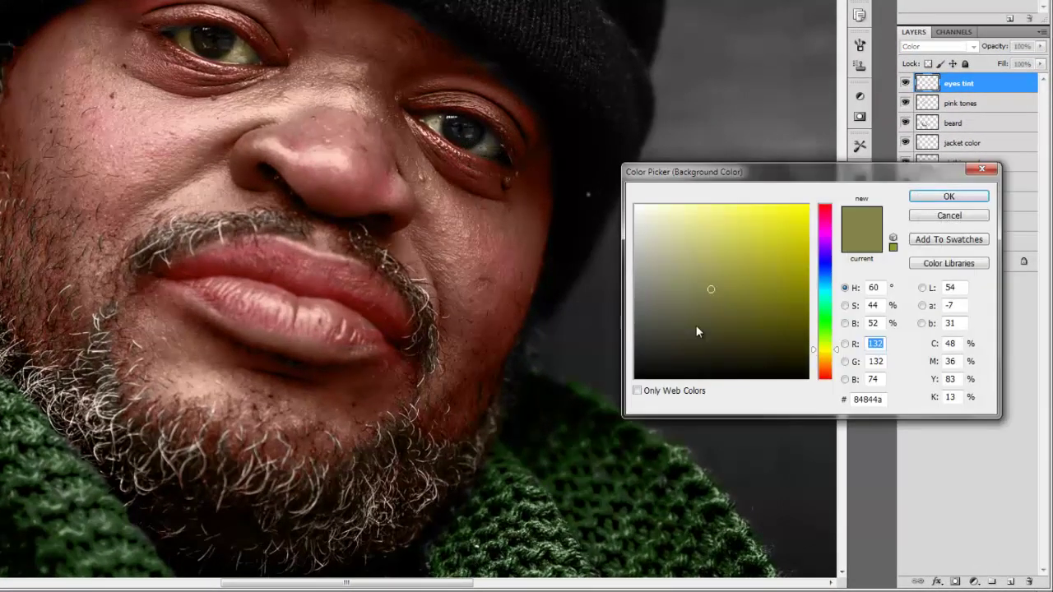
click(830, 365)
click(949, 196)
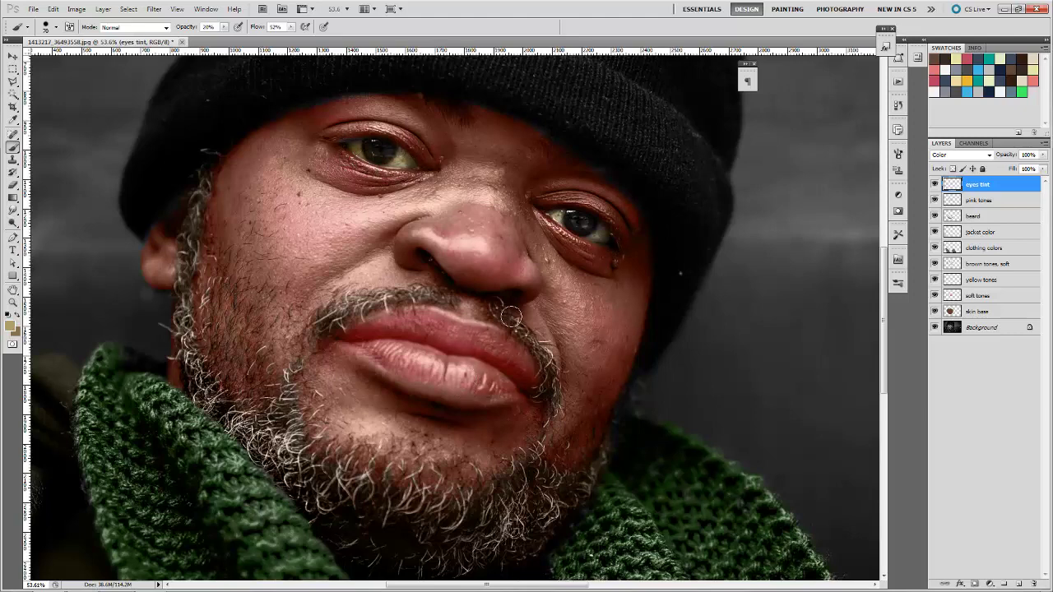
click(1043, 156)
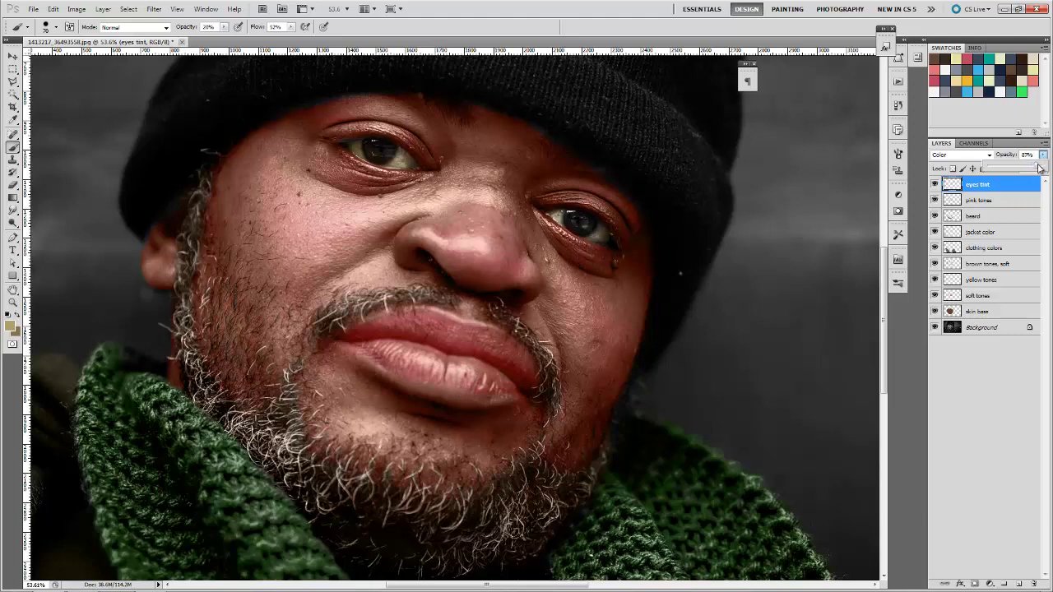
drag(1038, 168, 1035, 167)
click(1021, 584)
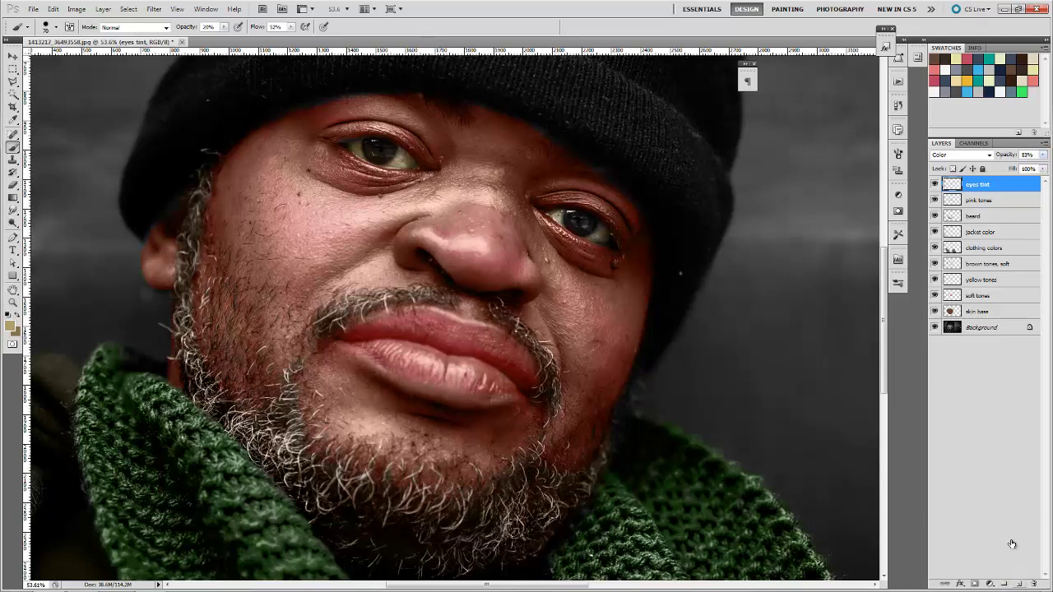
- Name the new layer 'iris color' and choose a dark brown painting colour
double_click(976, 185)
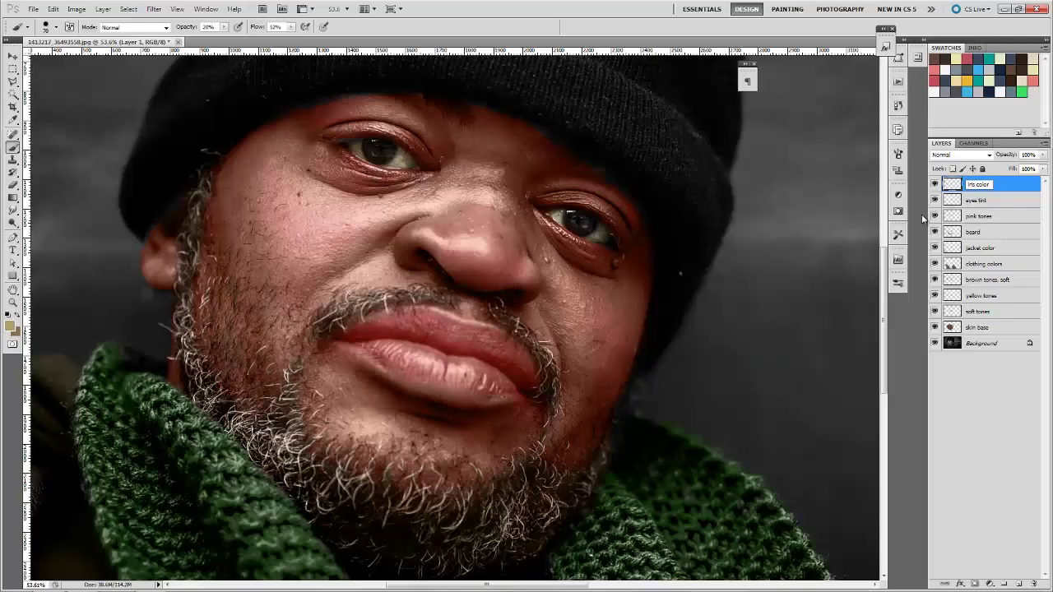
key(Return)
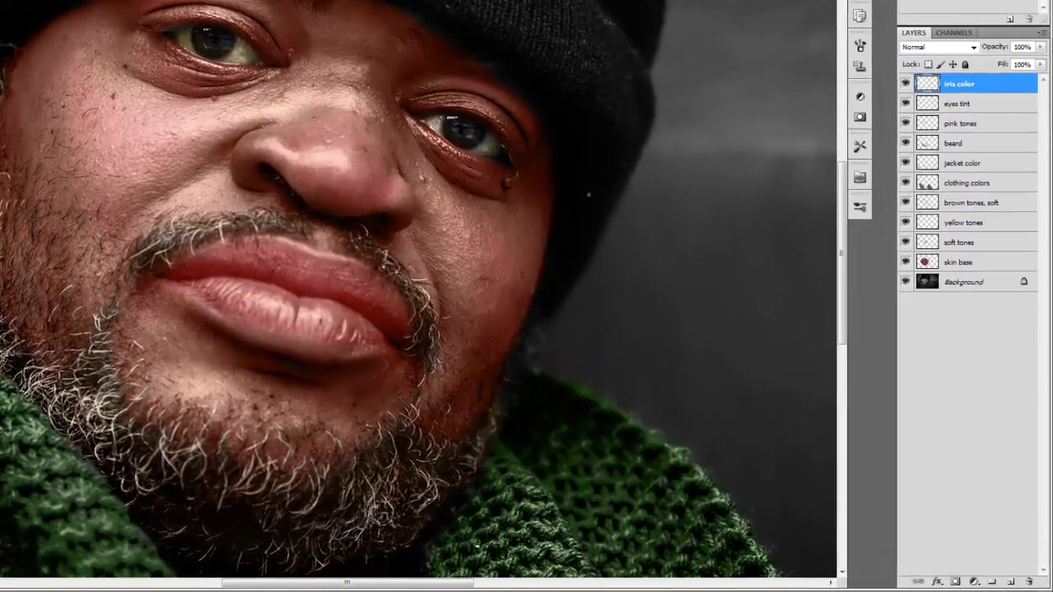
click(11, 327)
drag(817, 352, 817, 356)
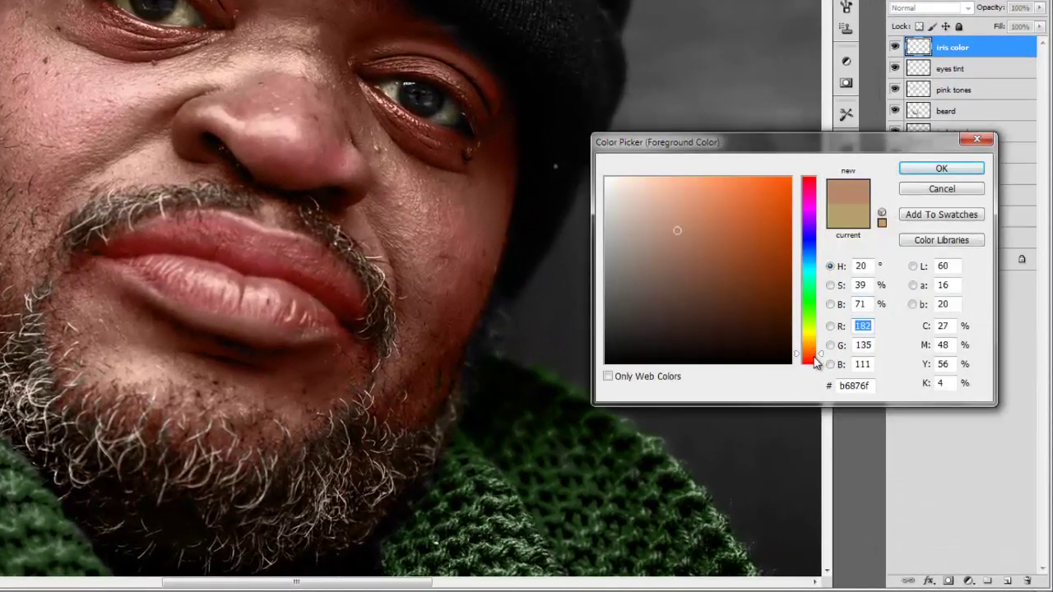
drag(721, 295, 732, 313)
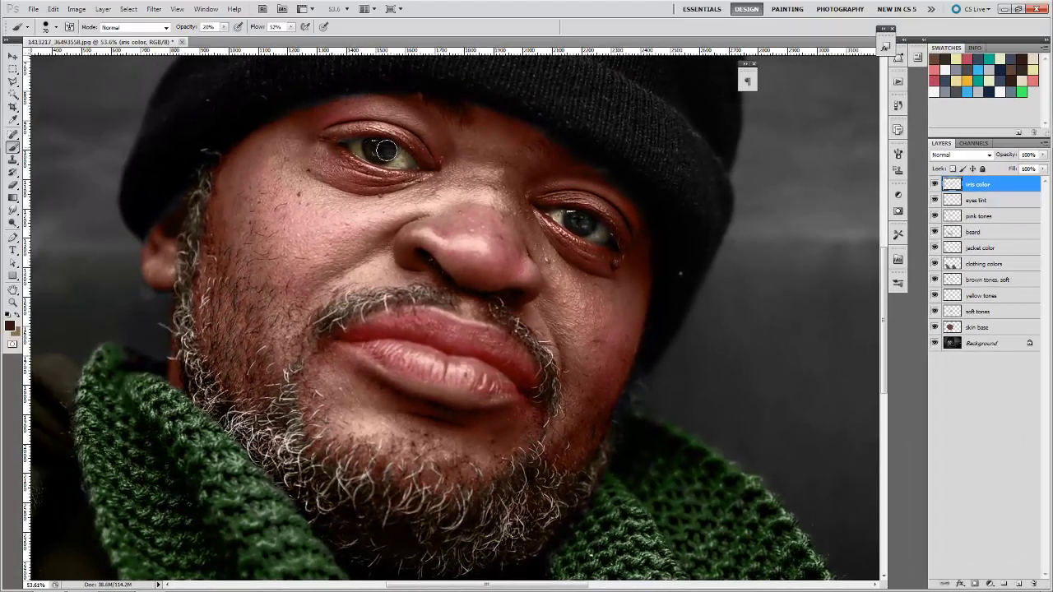
- Paint both irises brown at 100% opacity with the layer in Color blend mode
key(0)
mouse_move(372, 147)
mouse_down()
mouse_move(390, 150)
mouse_move(376, 161)
mouse_move(369, 142)
mouse_move(383, 142)
mouse_up()
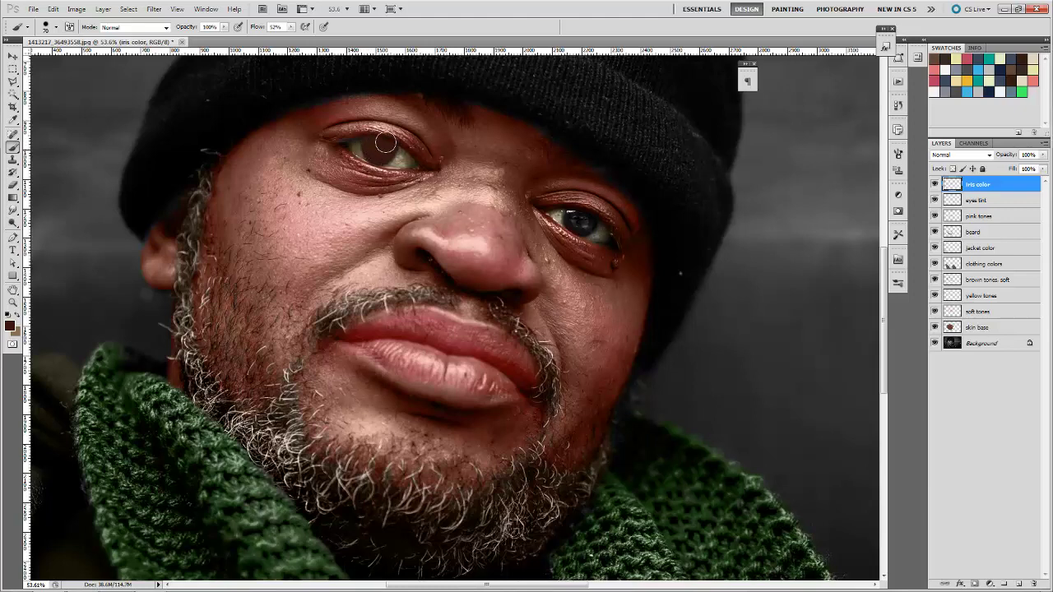
click(961, 155)
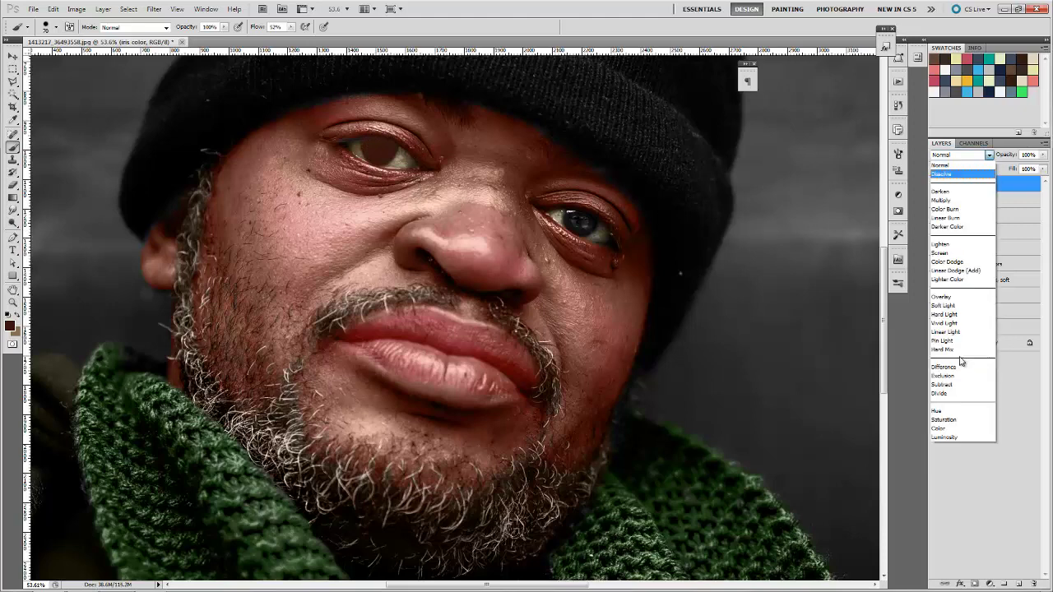
key(Return)
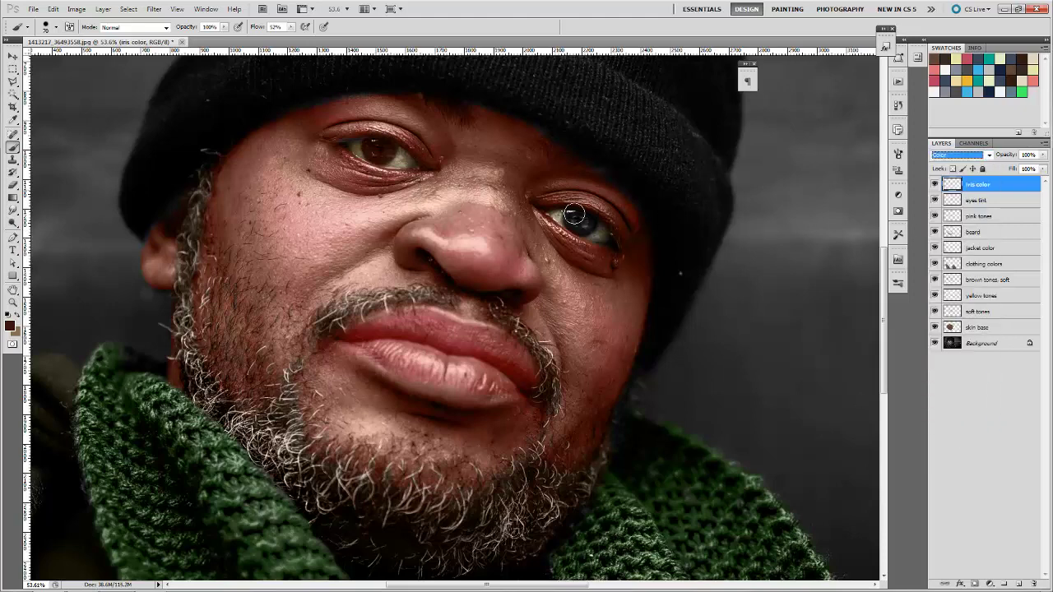
mouse_move(586, 218)
mouse_down()
mouse_move(588, 227)
mouse_move(576, 221)
mouse_up()
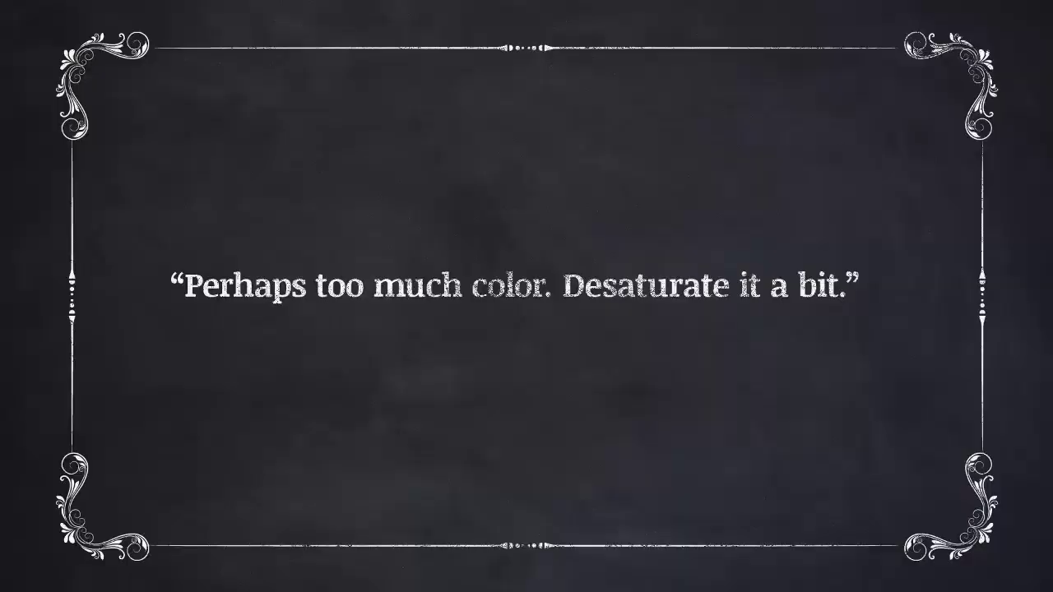
- Lower the iris colour's Hue/Saturation saturation to -48
key(ctrl+u)
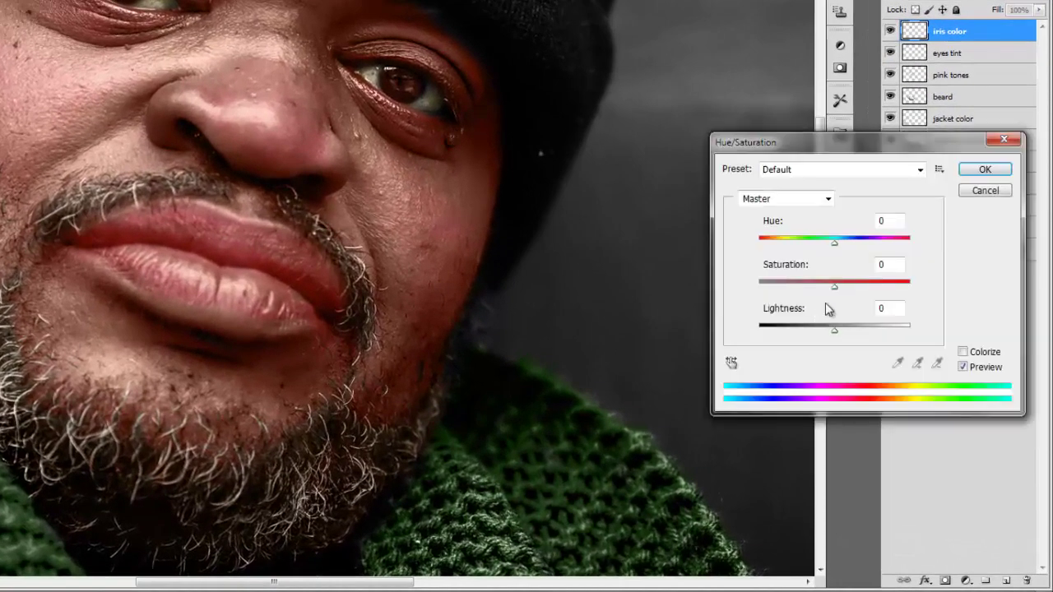
drag(814, 289, 798, 289)
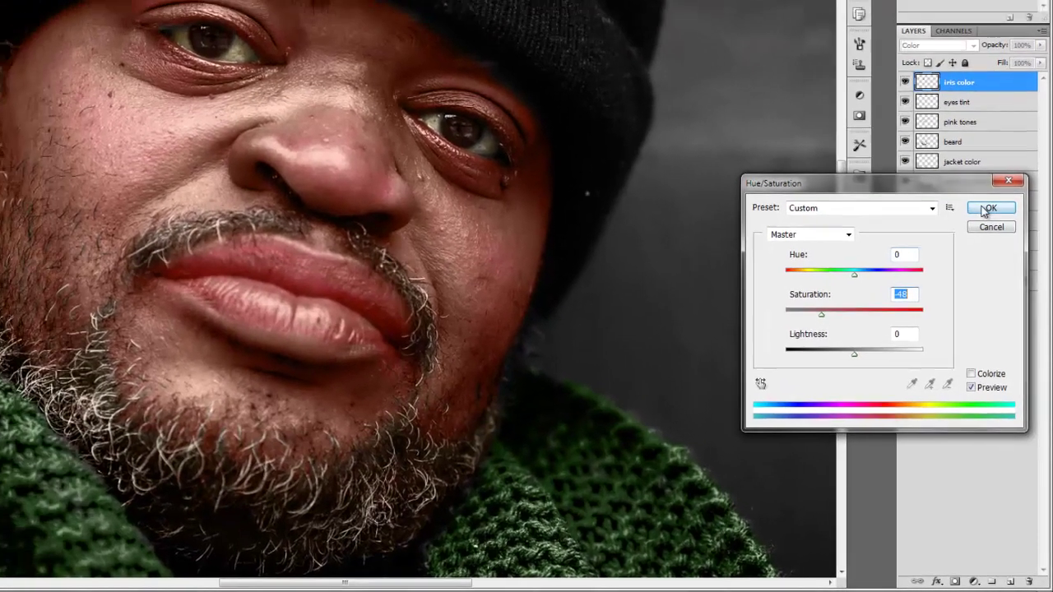
key(Return)
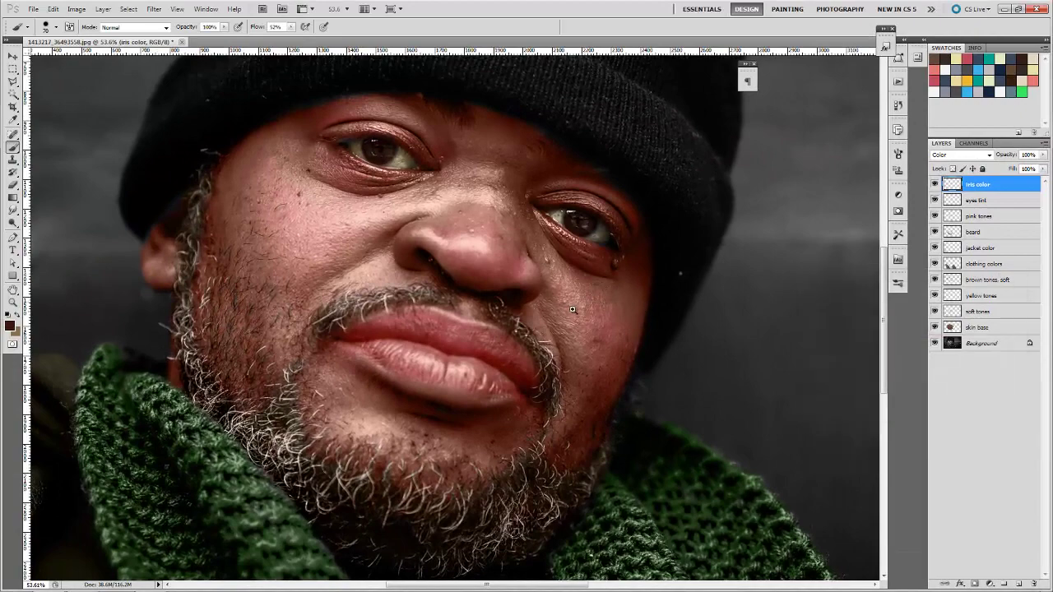
- Zoom out to the whole portrait, then zoom into the lower-left shoulder and scarf edge
key(z)
alt+click(597, 306)
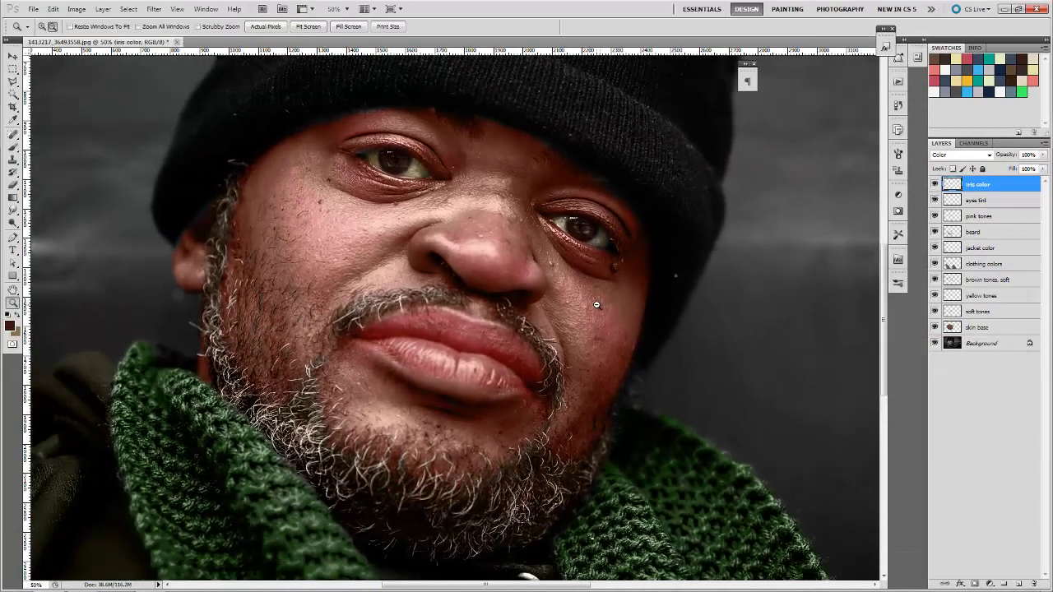
alt+click(596, 306)
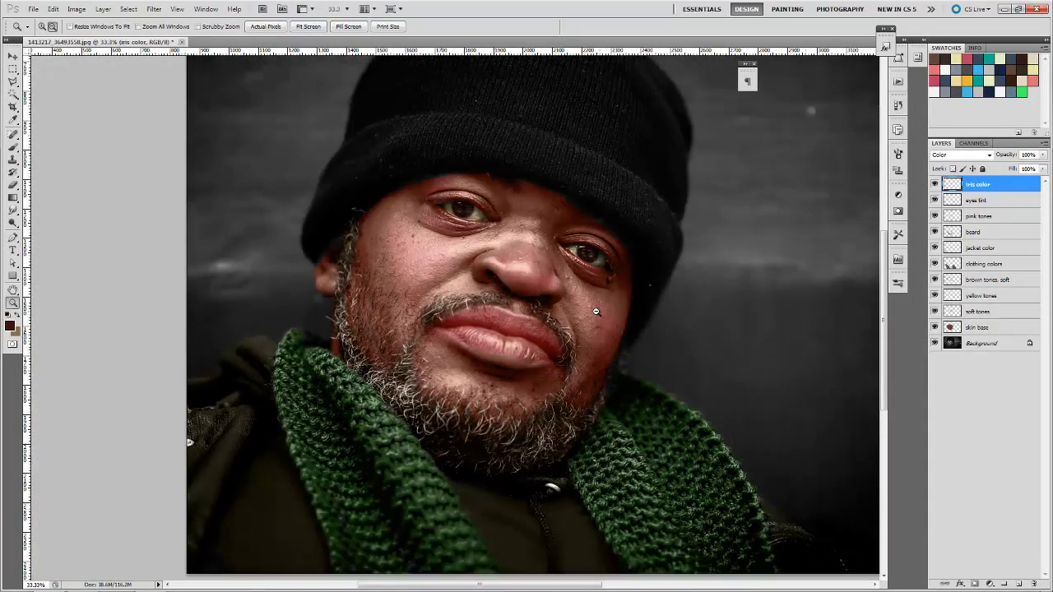
alt+click(596, 312)
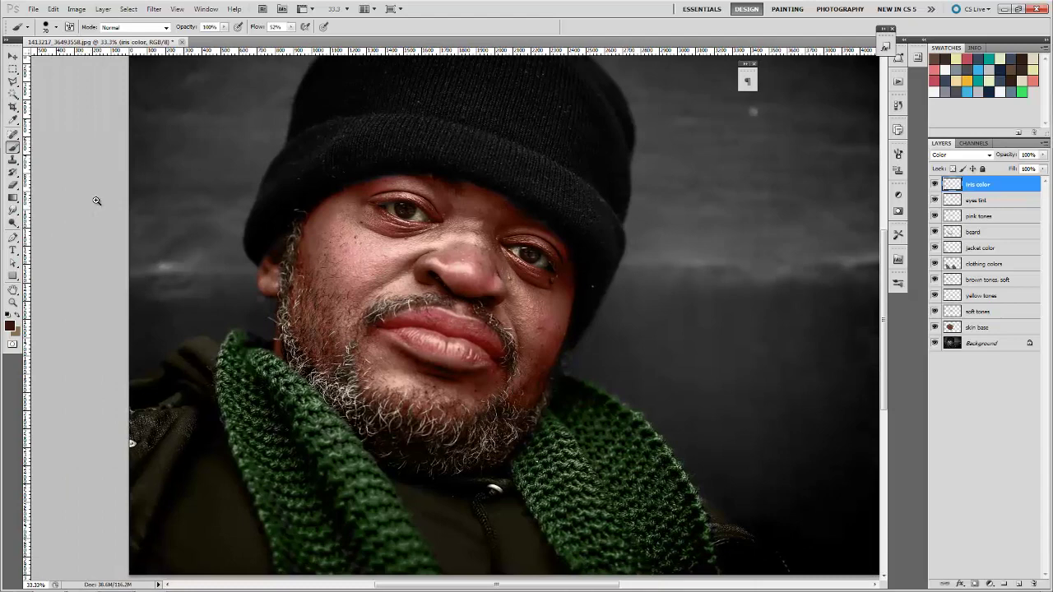
key(z)
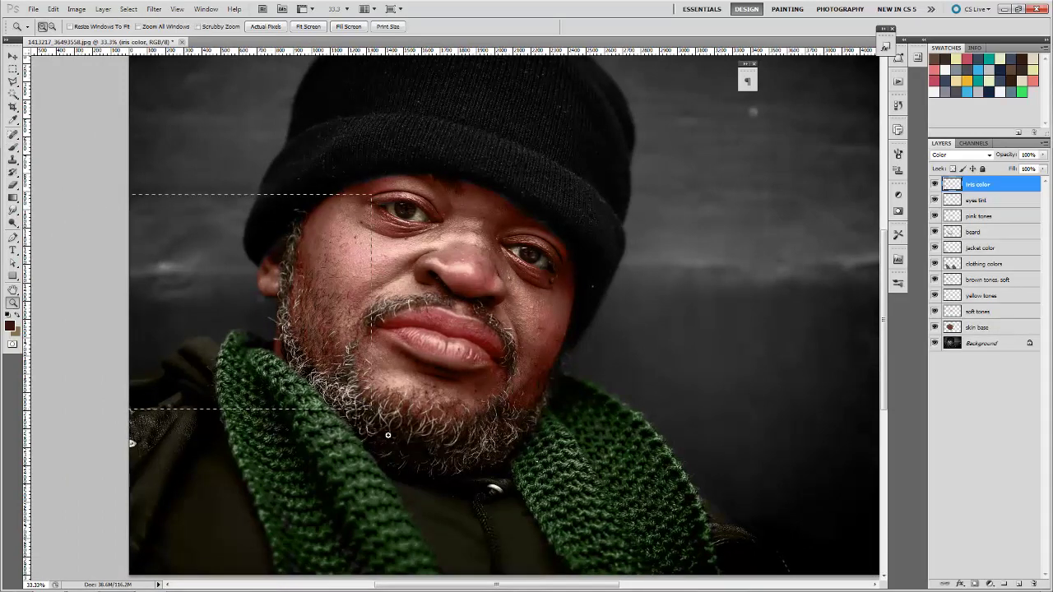
drag(371, 409, 393, 433)
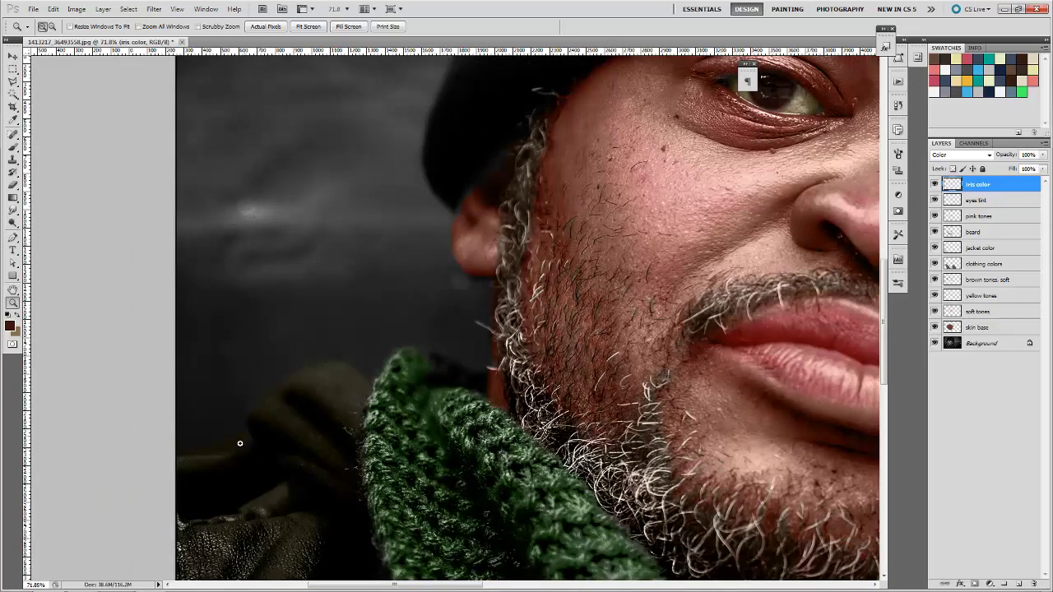
key(p)
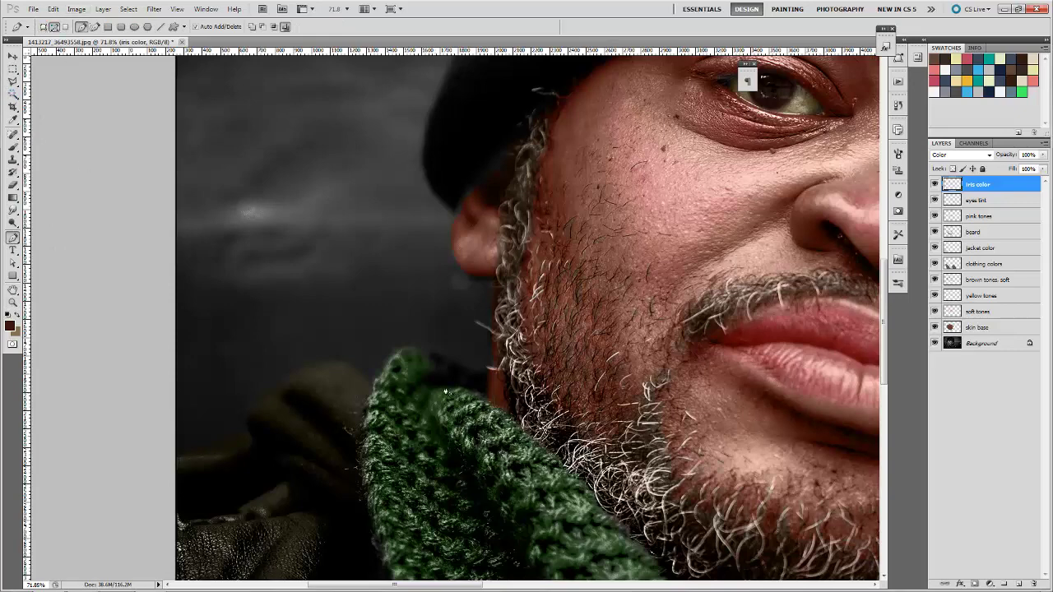
- Start the pen path along the left shoulder and scarf edge with curved and corner anchors
drag(227, 481, 237, 467)
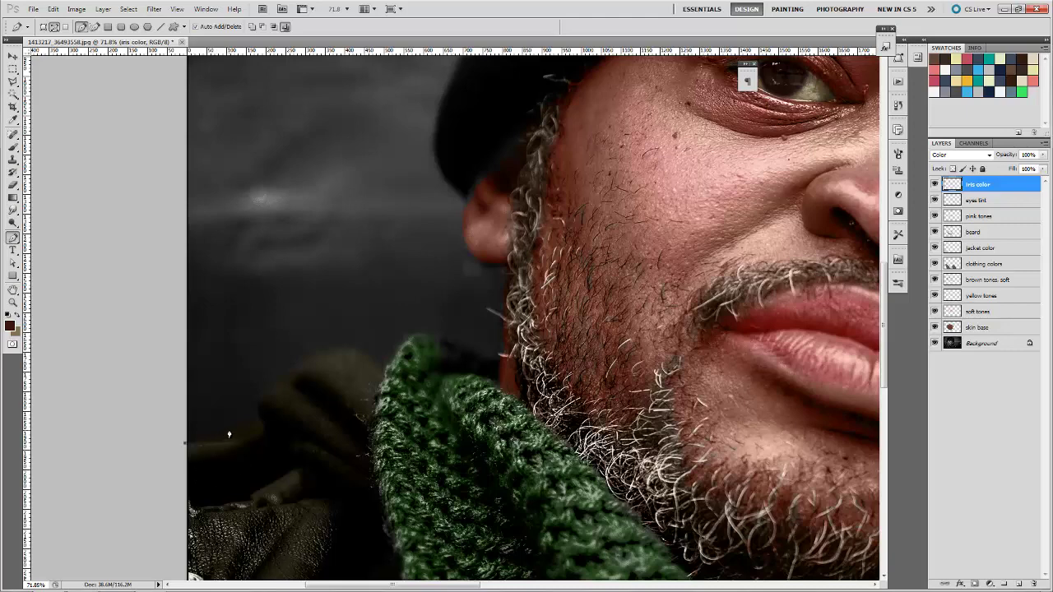
click(230, 433)
click(186, 443)
click(229, 432)
mouse_move(245, 415)
mouse_down()
mouse_move(261, 419)
mouse_move(278, 379)
mouse_up()
drag(323, 351, 354, 338)
alt+click(323, 351)
drag(367, 357, 386, 373)
alt+click(369, 359)
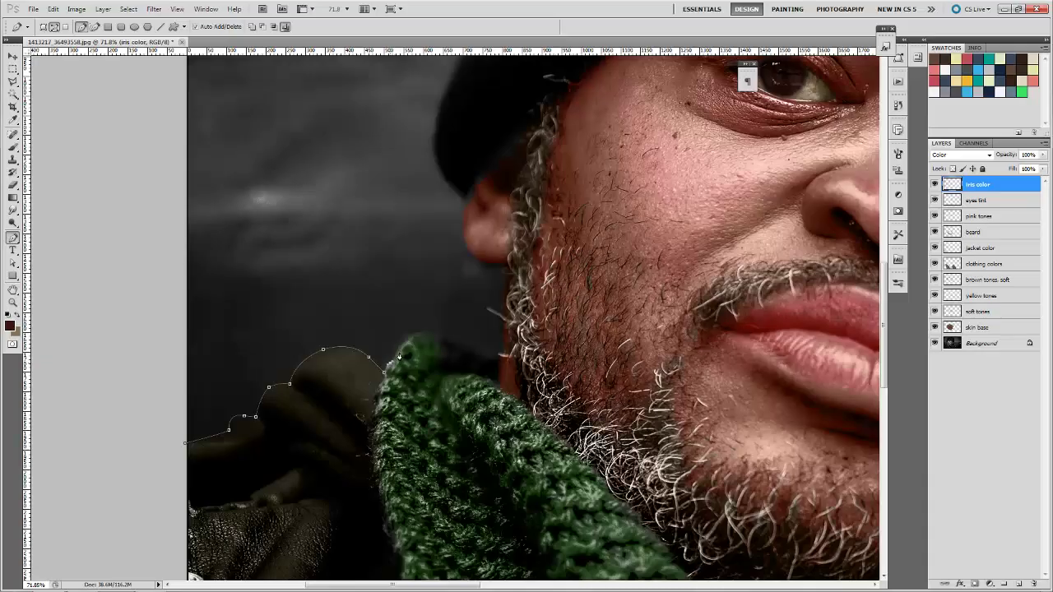
- Continue the path along the scarf to the beard and up the beard edge
click(412, 336)
click(445, 335)
click(490, 355)
click(502, 355)
click(502, 310)
click(502, 298)
click(502, 285)
click(502, 274)
click(501, 266)
- Trace the path around the back of the ear and along the hat's left edge
click(459, 235)
click(467, 201)
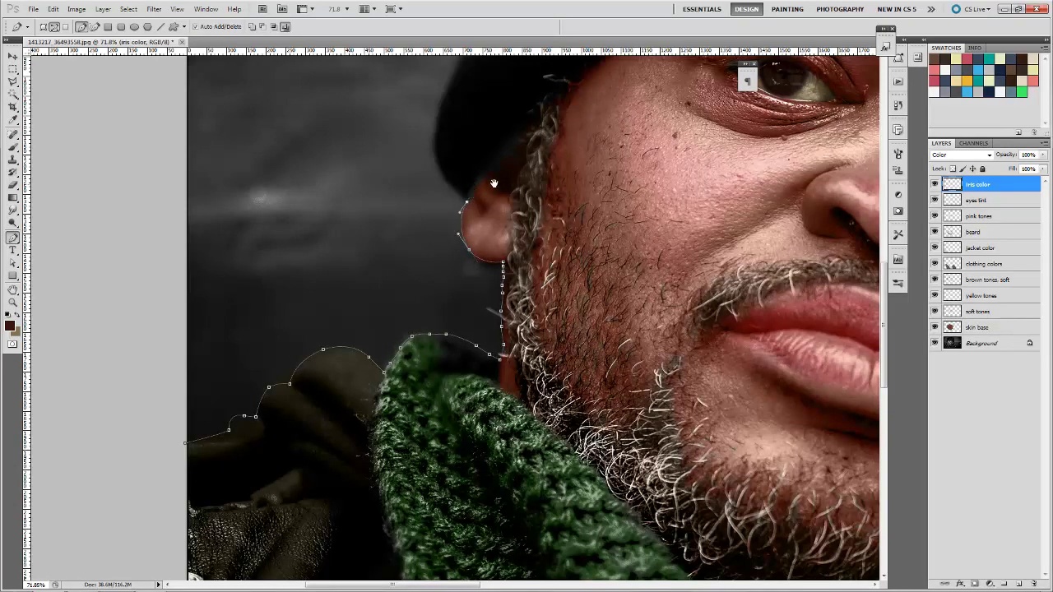
drag(494, 183, 503, 350)
click(460, 356)
click(450, 311)
click(457, 274)
drag(496, 153, 471, 286)
click(488, 283)
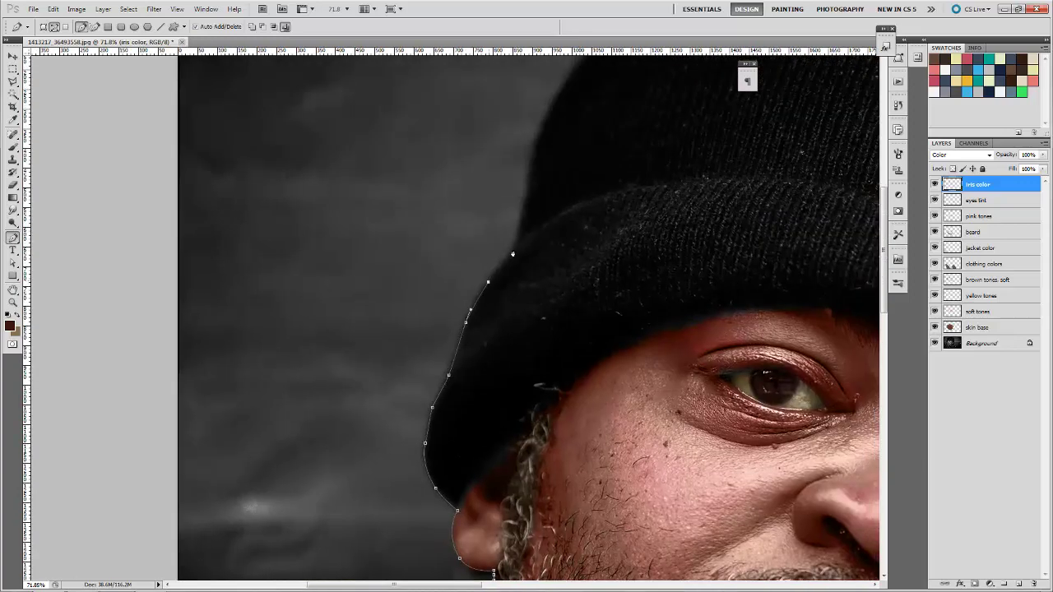
- Extend the path up to the top of the hat and across it
click(513, 254)
drag(521, 345, 485, 511)
click(490, 355)
click(498, 316)
click(518, 266)
click(543, 225)
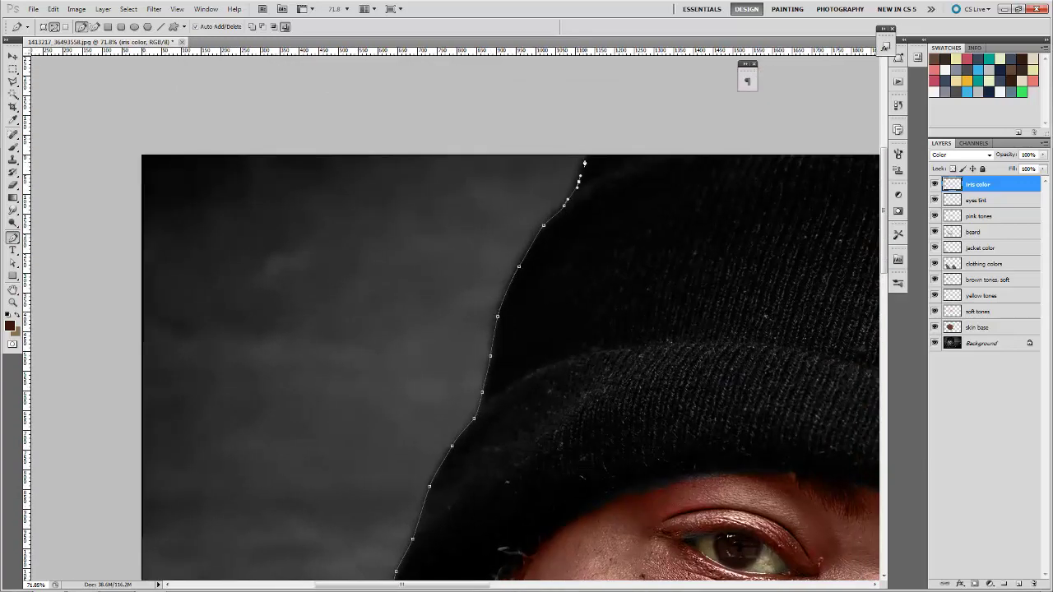
drag(584, 163, 191, 250)
click(666, 243)
click(683, 258)
click(752, 318)
click(780, 350)
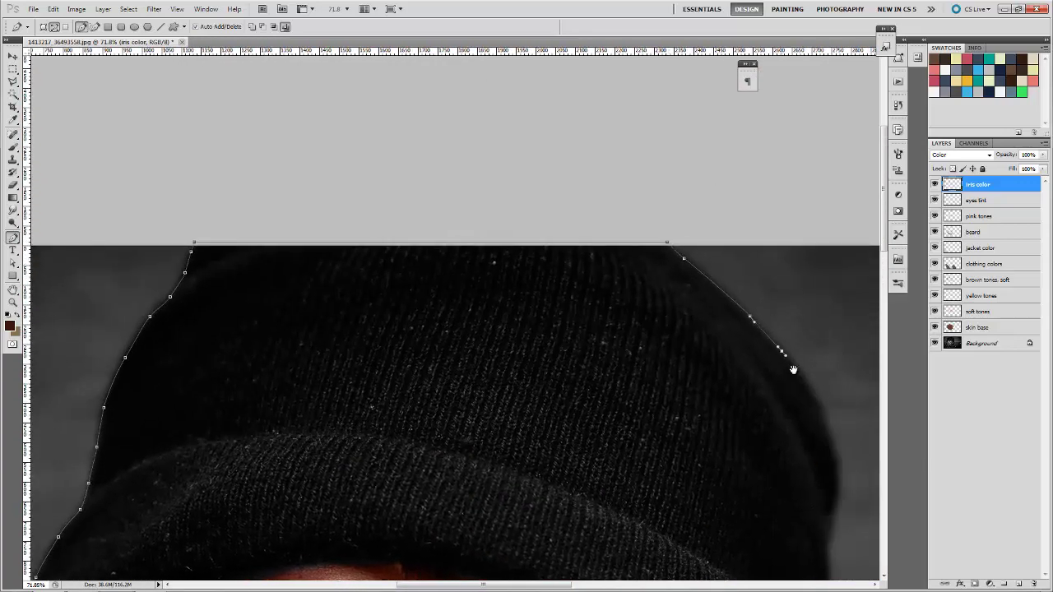
- Carry the path down the hat's right edge
drag(793, 369, 673, 240)
click(698, 279)
click(714, 331)
click(713, 379)
click(705, 416)
click(707, 475)
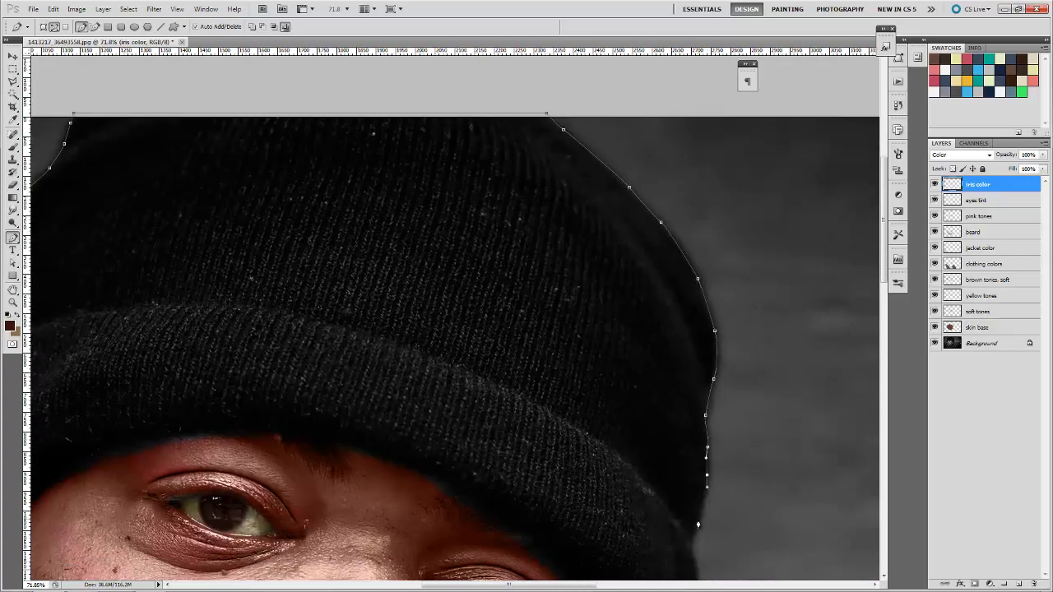
click(698, 524)
click(688, 550)
drag(710, 545, 678, 291)
click(664, 323)
click(650, 371)
click(632, 410)
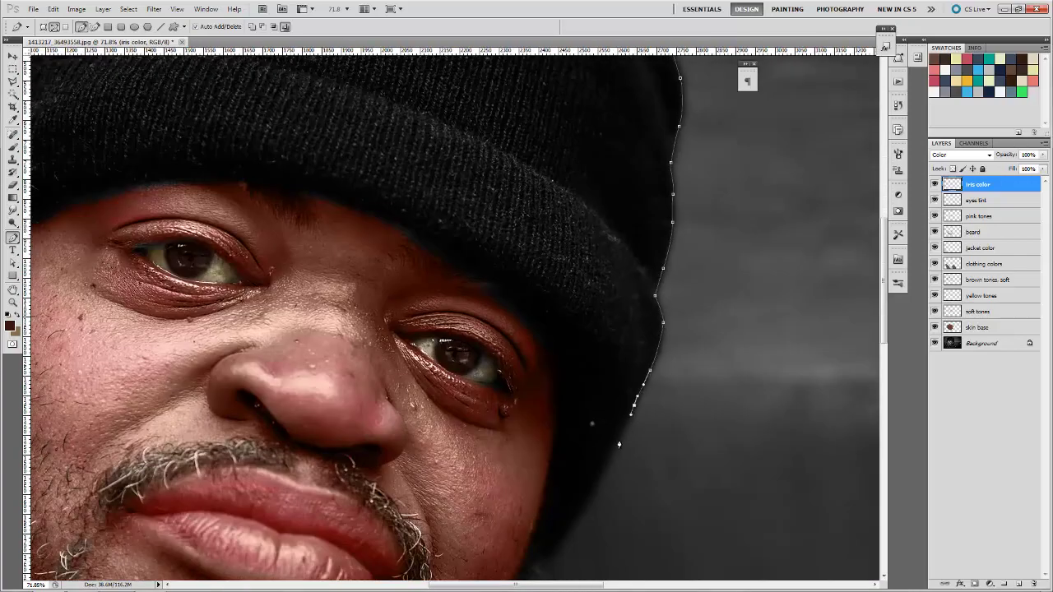
- Extend the path down to the jaw and along it onto the green collar
click(619, 444)
click(604, 472)
drag(588, 510, 626, 394)
click(625, 391)
click(593, 436)
click(570, 452)
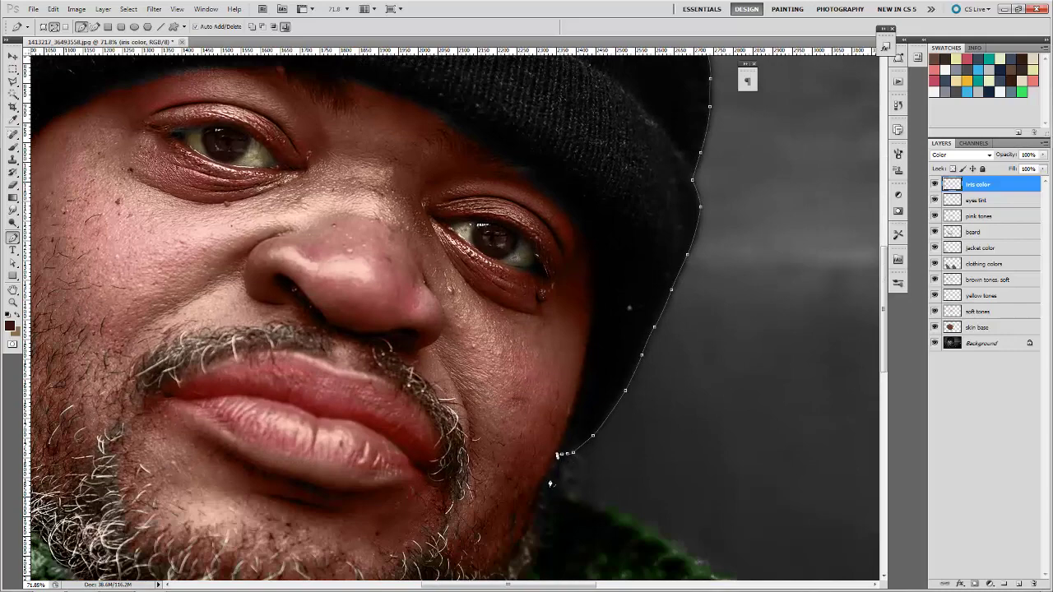
click(548, 481)
click(587, 498)
drag(588, 500, 519, 330)
click(547, 338)
click(590, 365)
click(630, 395)
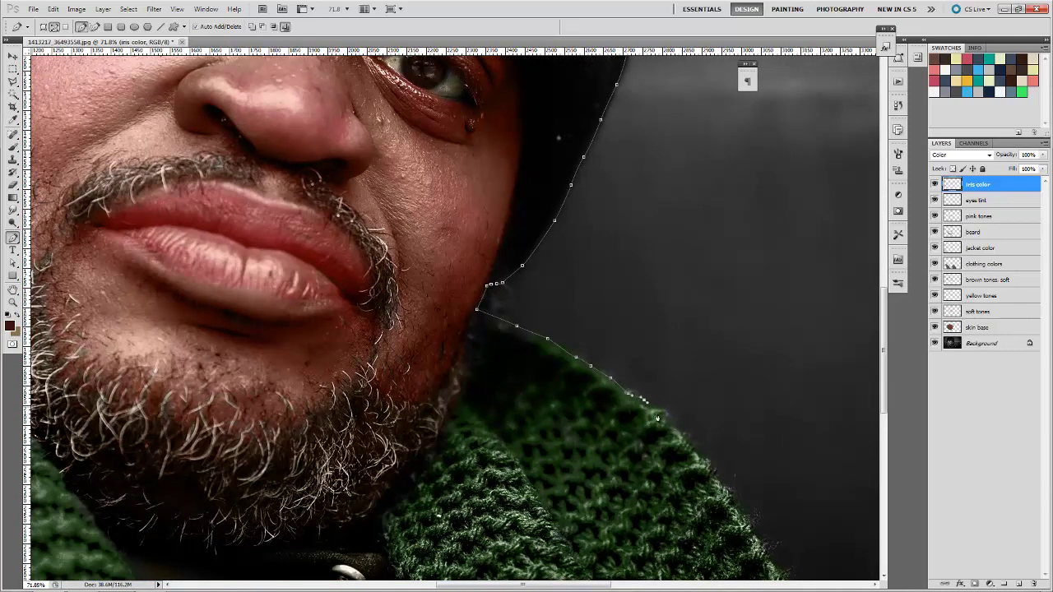
- Trace the path down the green collar edge
drag(657, 419, 575, 289)
click(587, 284)
click(607, 307)
click(621, 325)
click(633, 342)
click(652, 370)
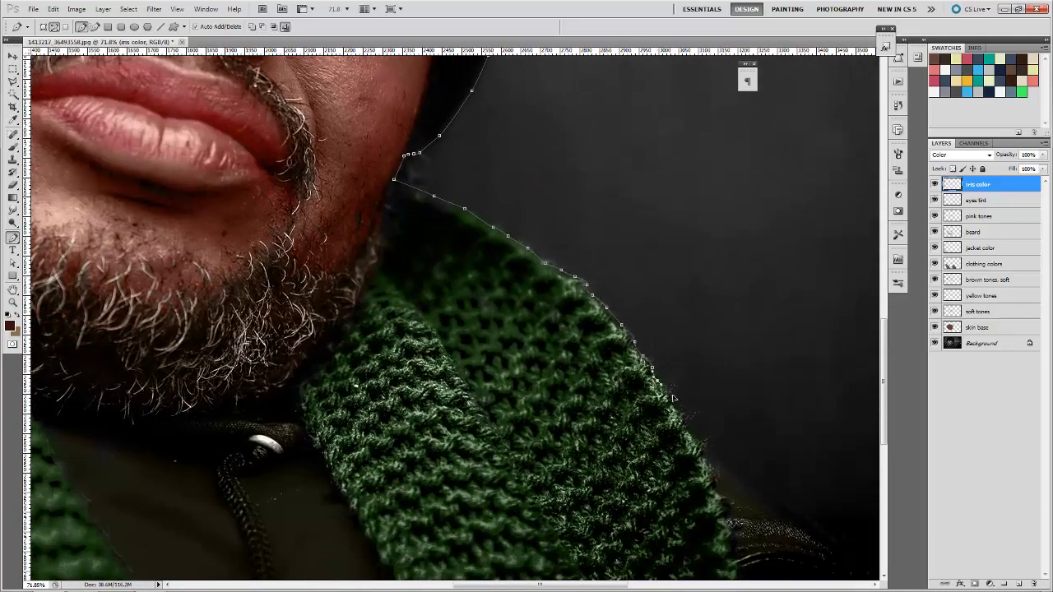
- Finish the path at the collar's lower right corner
click(671, 391)
click(695, 417)
click(714, 450)
click(788, 510)
drag(788, 511, 722, 416)
click(782, 461)
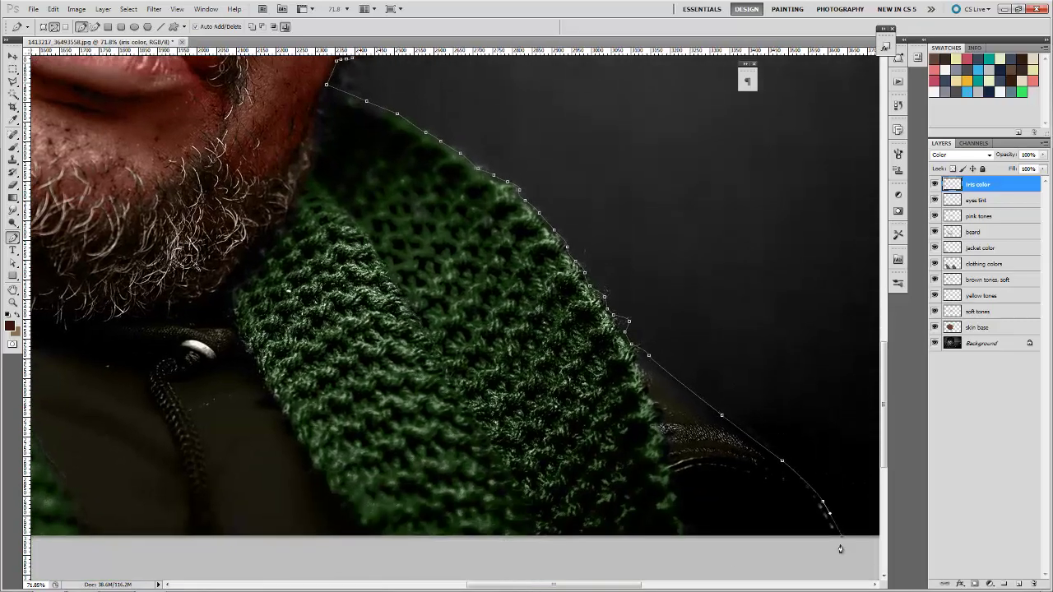
scroll(840, 536, left, 10)
scroll(500, 461, right, 5)
scroll(275, 470, up, 2)
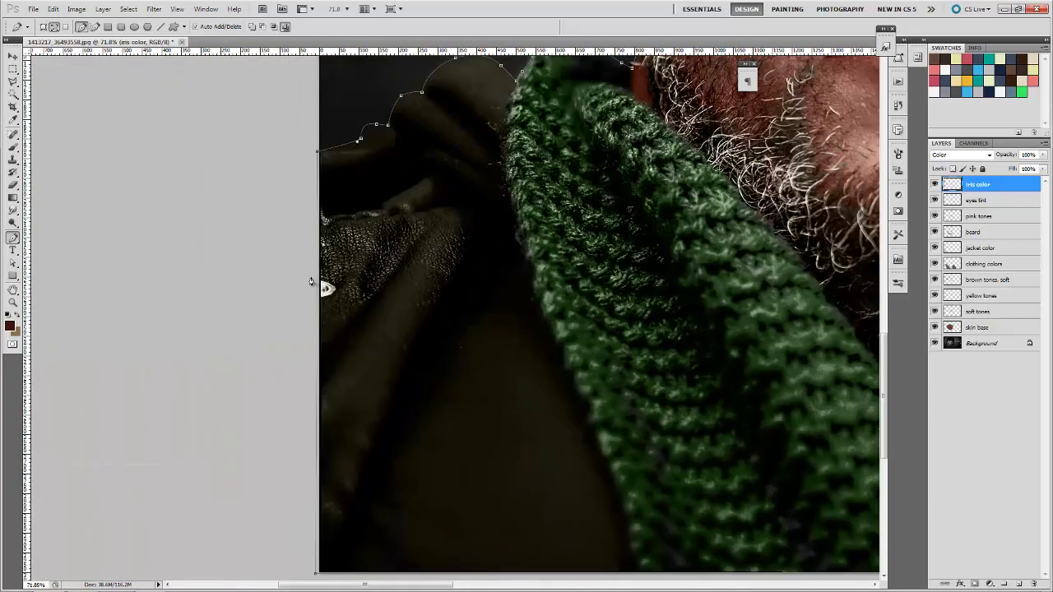
scroll(544, 313, up, 5)
scroll(581, 258, right, 4)
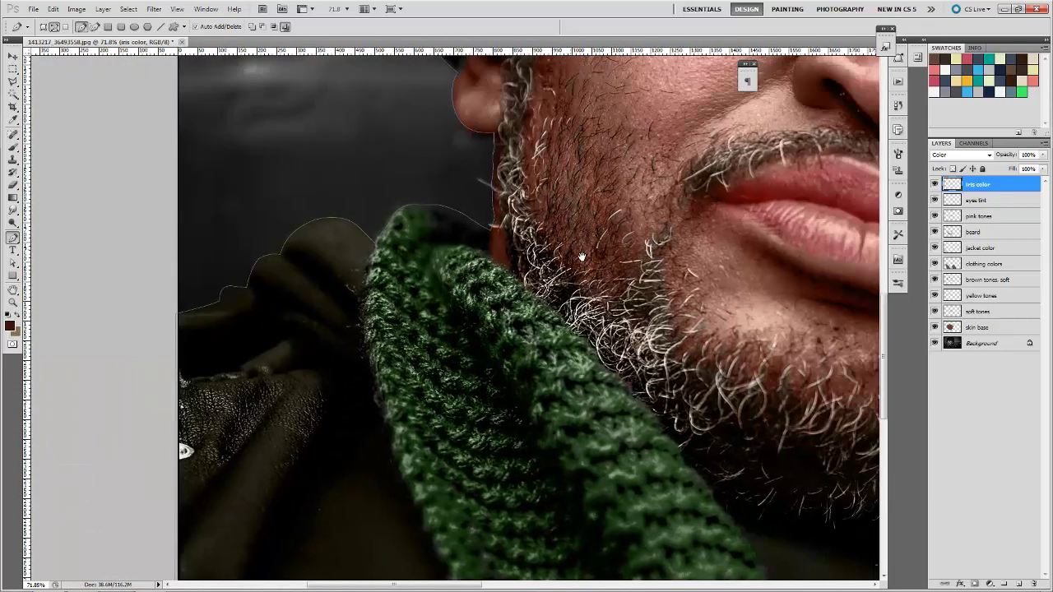
scroll(544, 296, up, 4)
scroll(543, 296, right, 3)
- Convert the traced figure path into a selection with a 4-pixel feather radius
key(z)
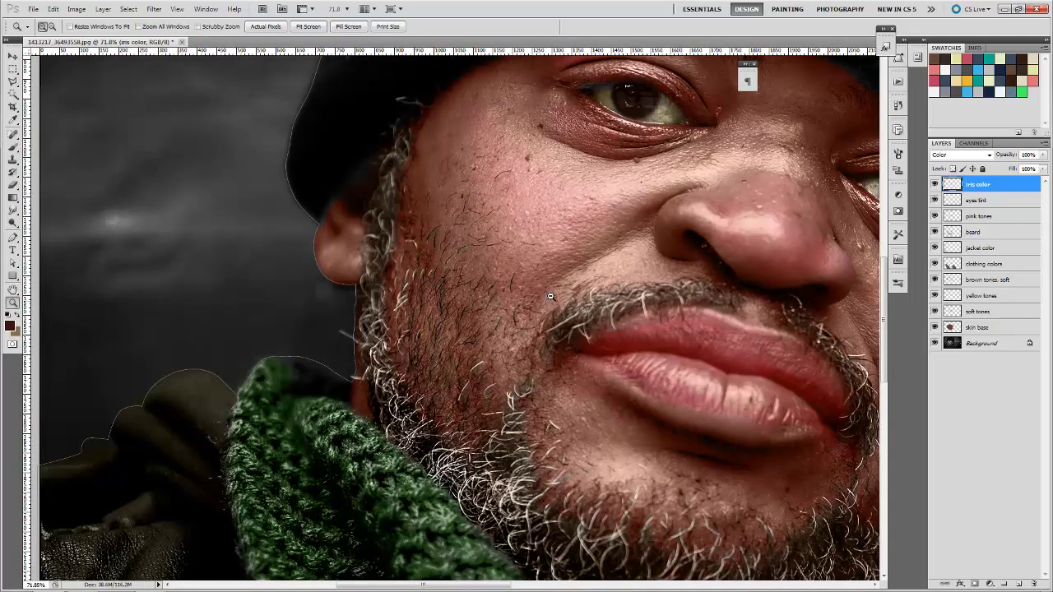
alt+click(551, 296)
alt+click(535, 288)
alt+click(520, 280)
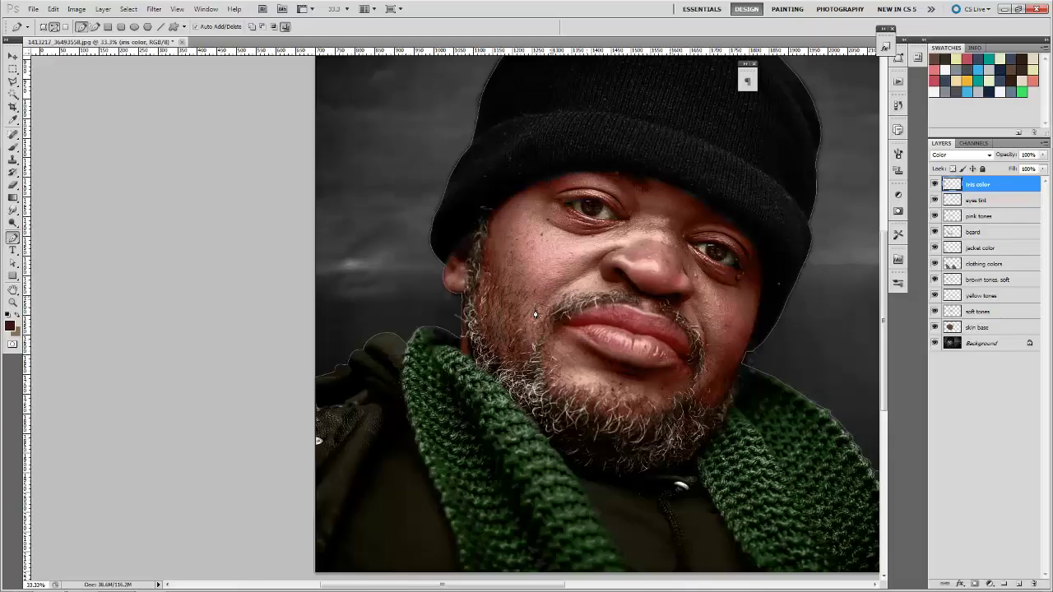
right_click(535, 311)
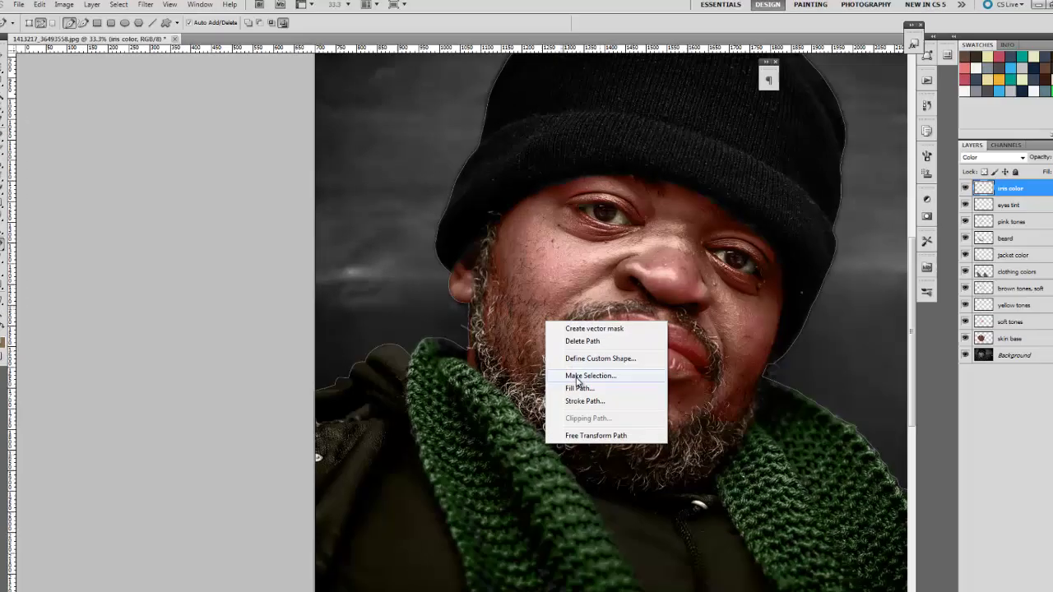
click(578, 363)
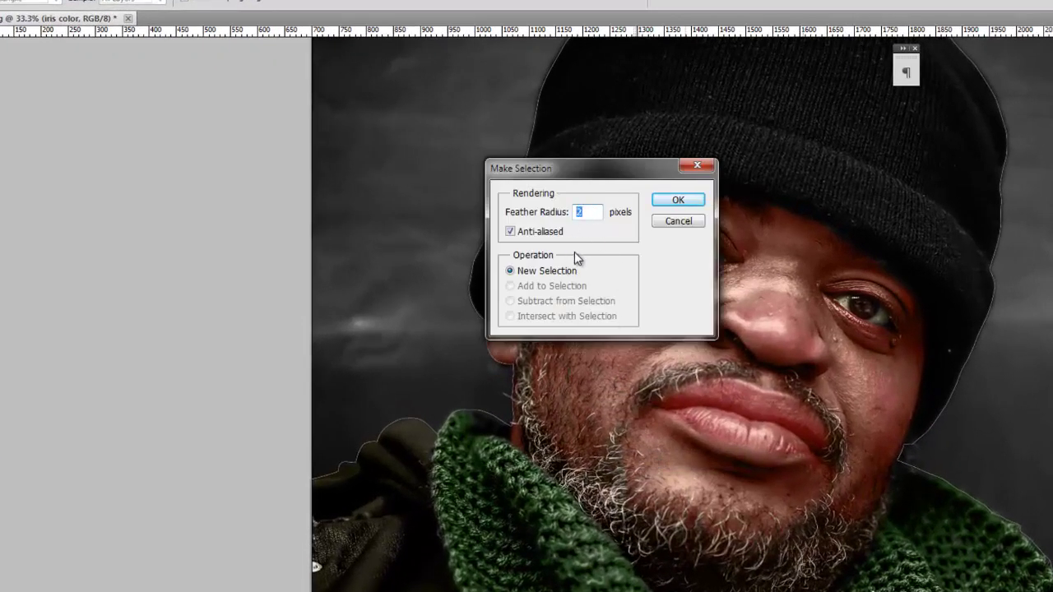
text(4)
click(677, 200)
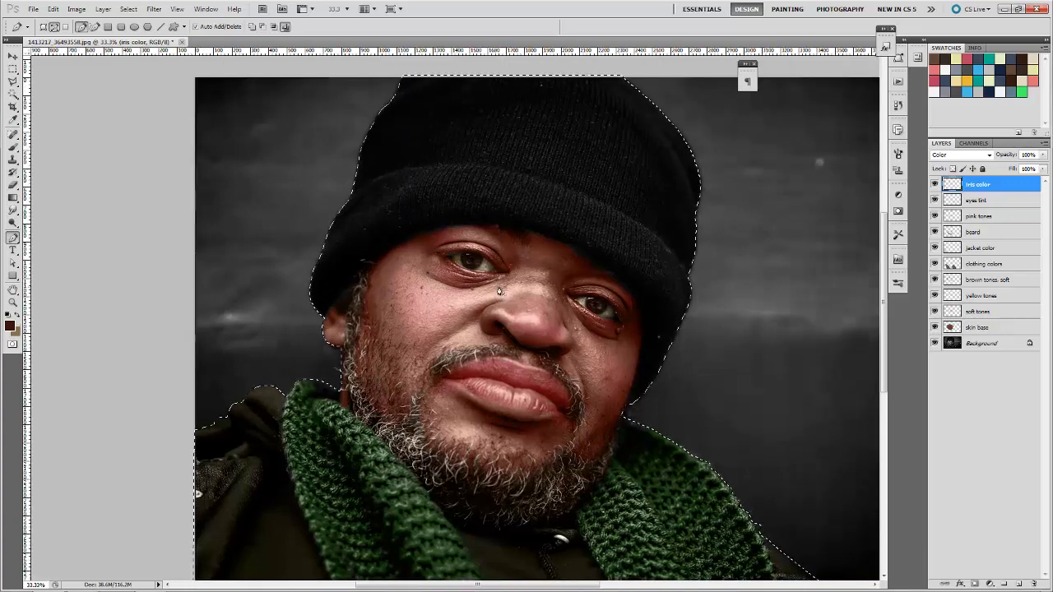
- Stamp the visible layers into Layer 1 and copy the selected figure onto Layer 2
key(ctrl+minus)
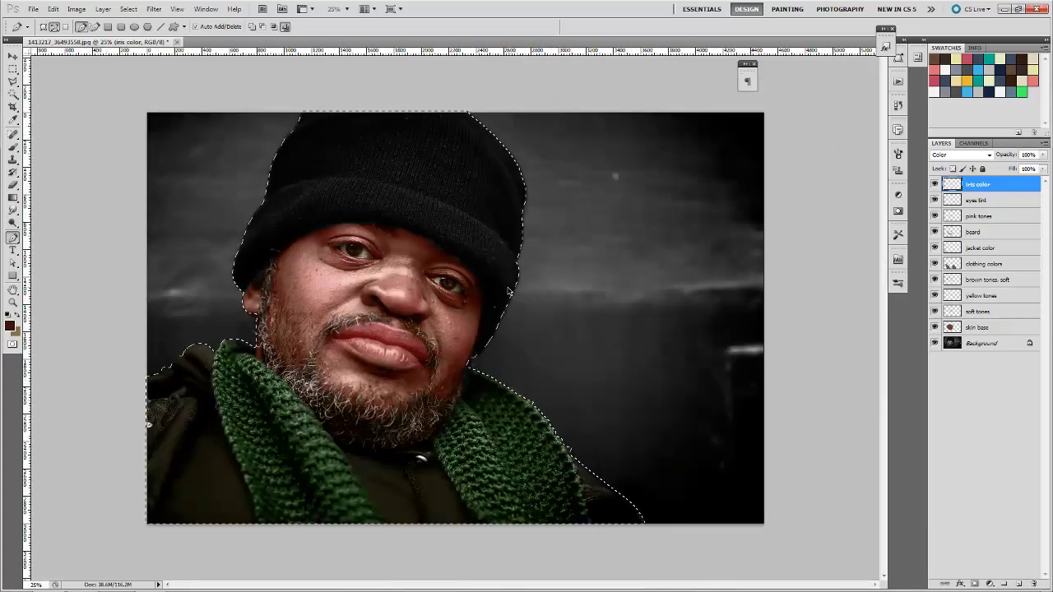
key(ctrl+shift+alt+e)
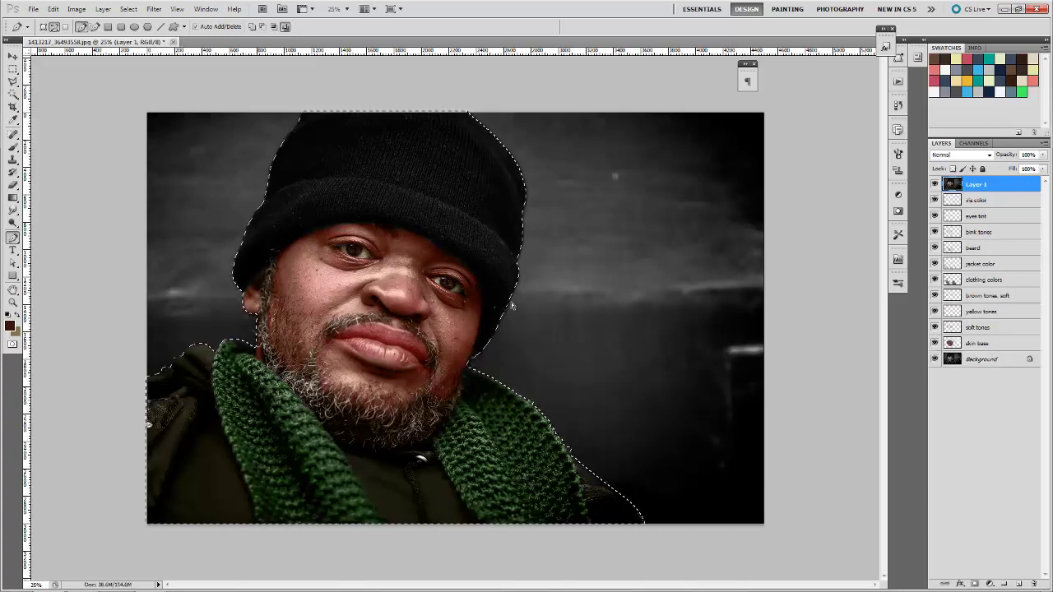
key(ctrl+j)
- Toggle layer visibility to preview the cut-out figure alone on Layer 2
click(934, 200)
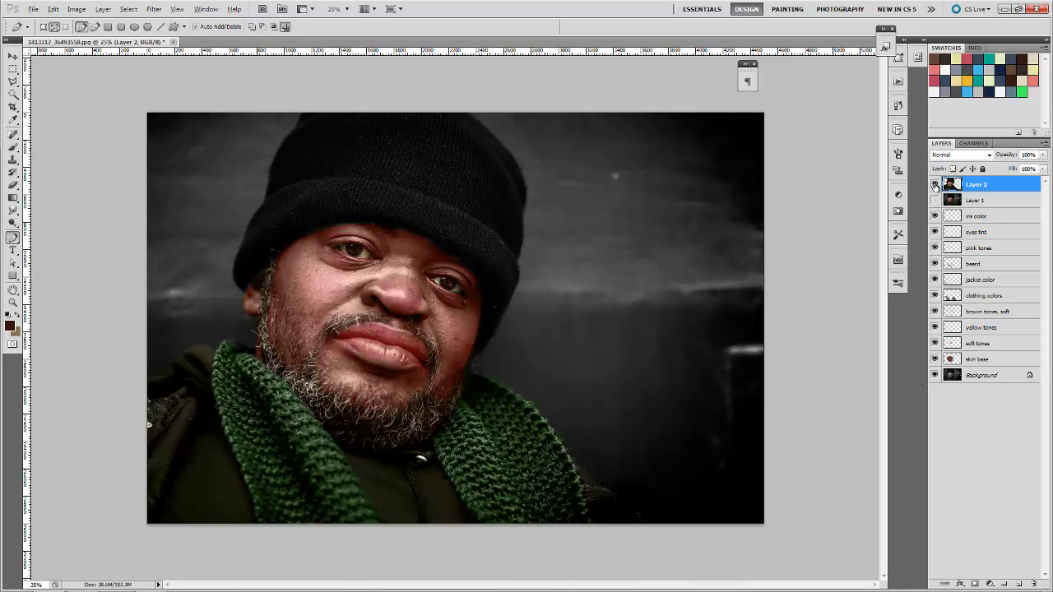
alt+click(935, 188)
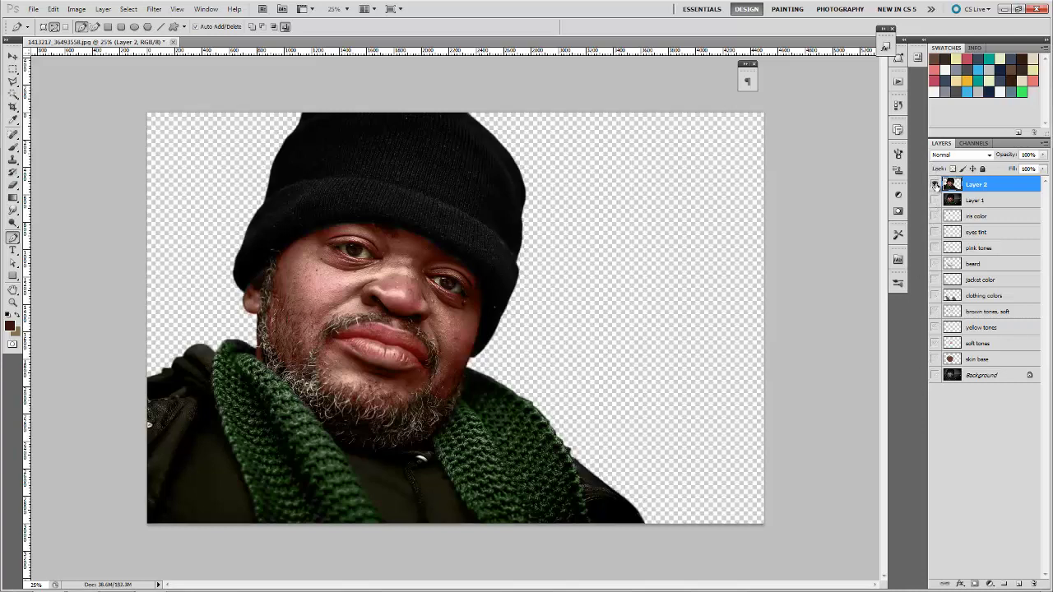
alt+click(935, 186)
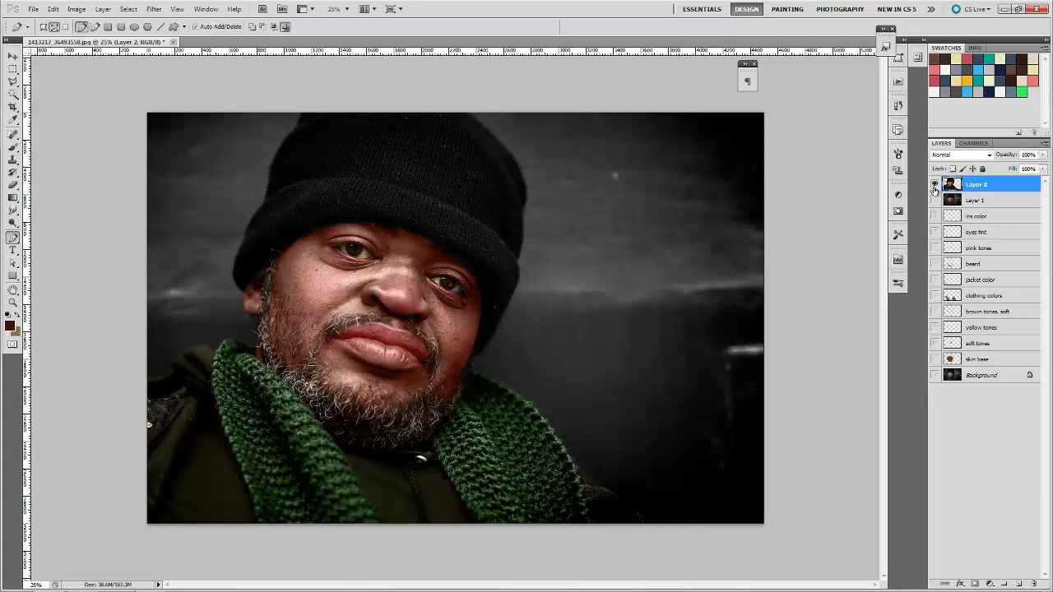
alt+click(935, 186)
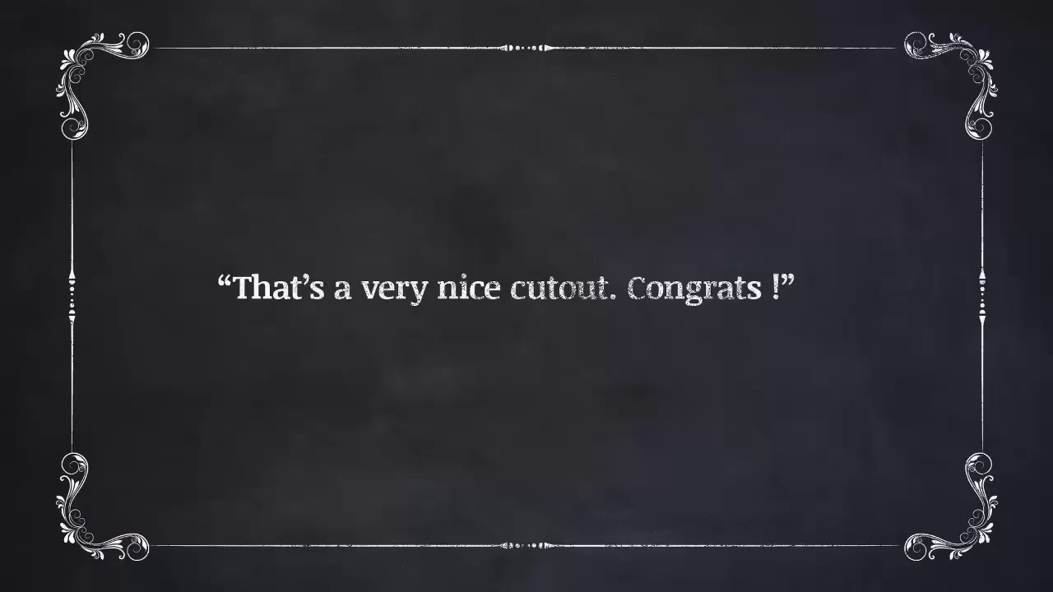
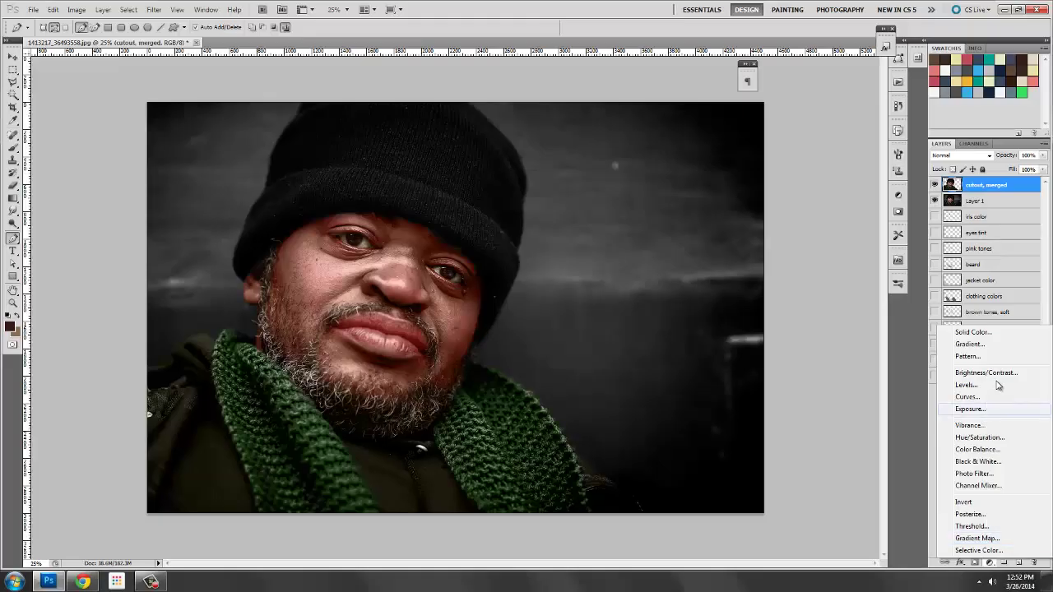
- Add a Brightness/Contrast layer at Brightness 18, Contrast 2, then add a Levels layer
click(1001, 377)
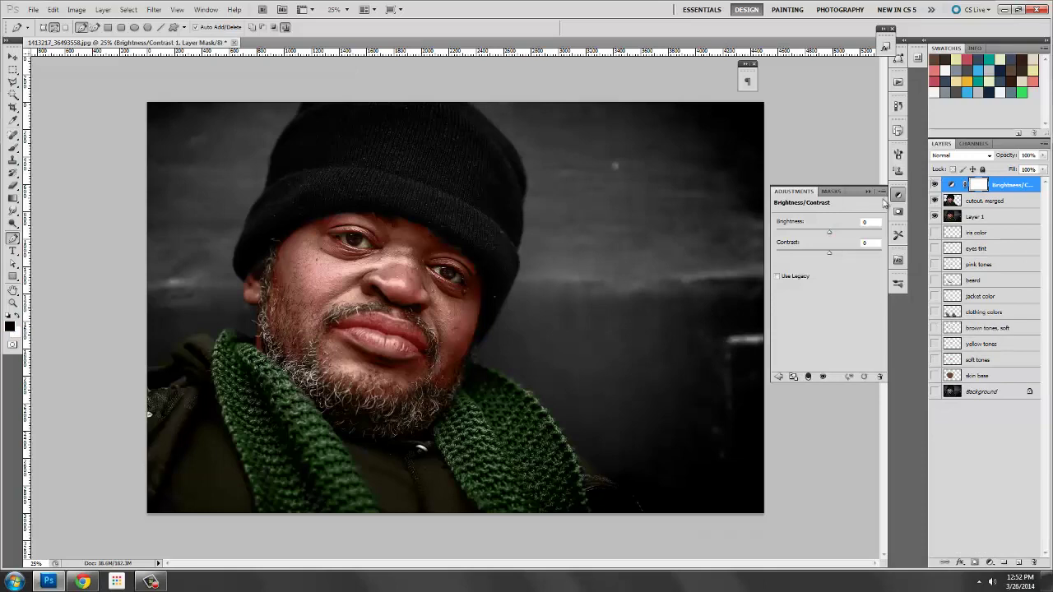
drag(831, 236, 842, 235)
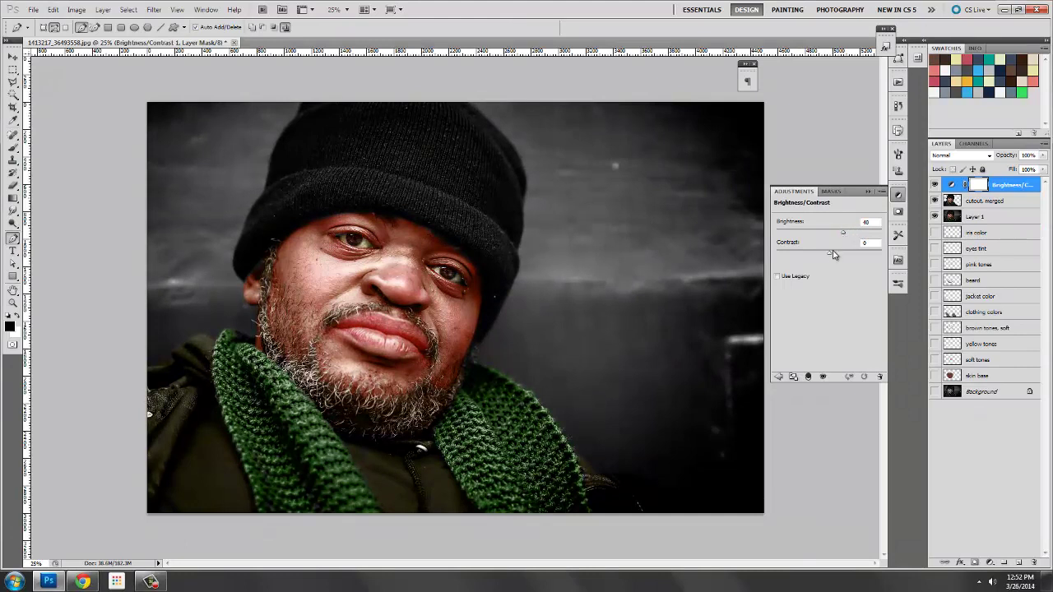
drag(833, 252, 827, 254)
drag(839, 232, 836, 234)
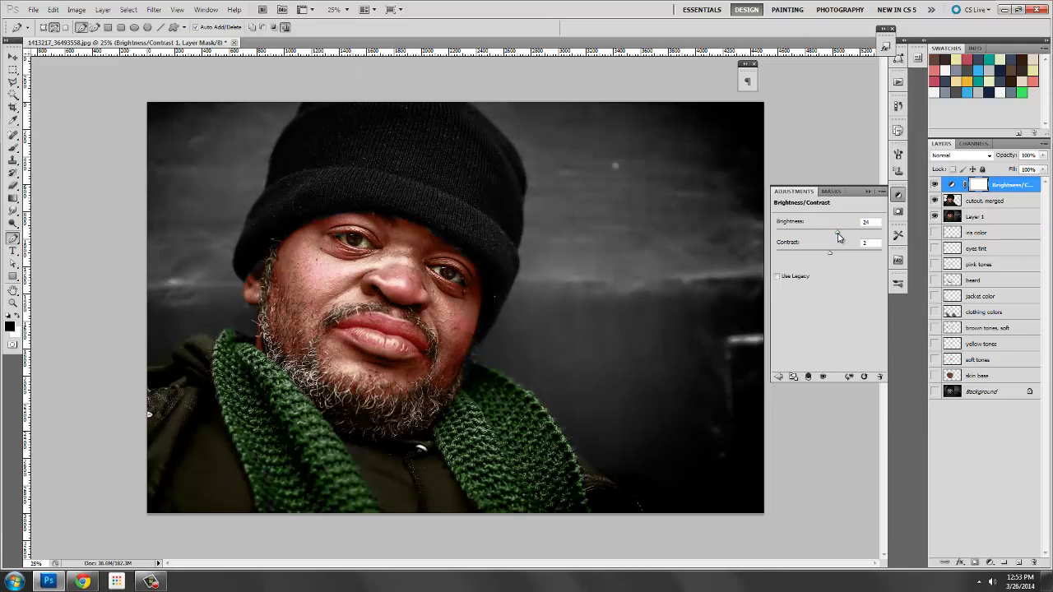
drag(838, 234, 835, 234)
click(991, 562)
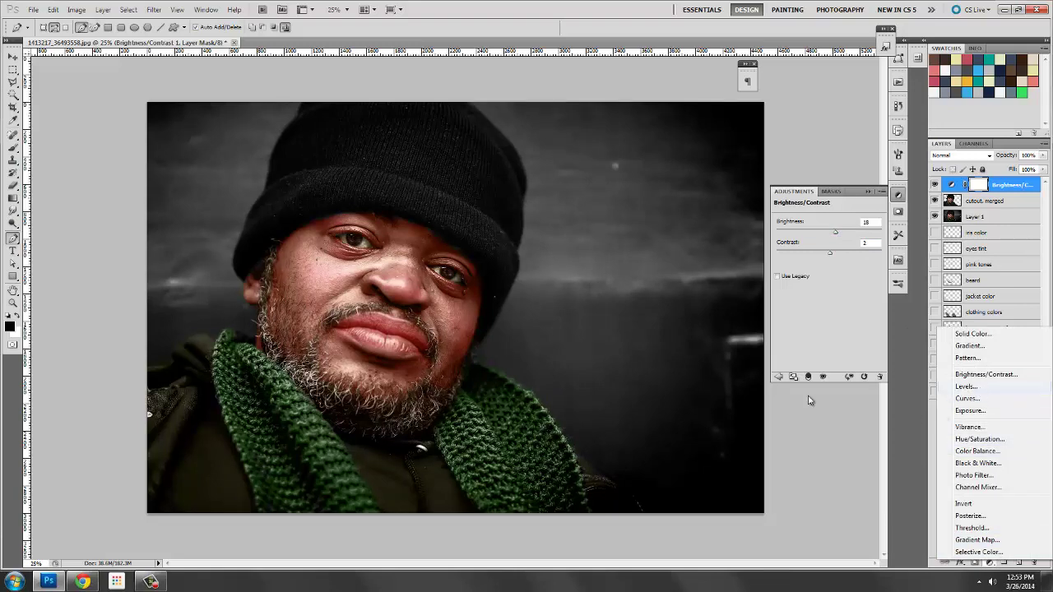
click(967, 386)
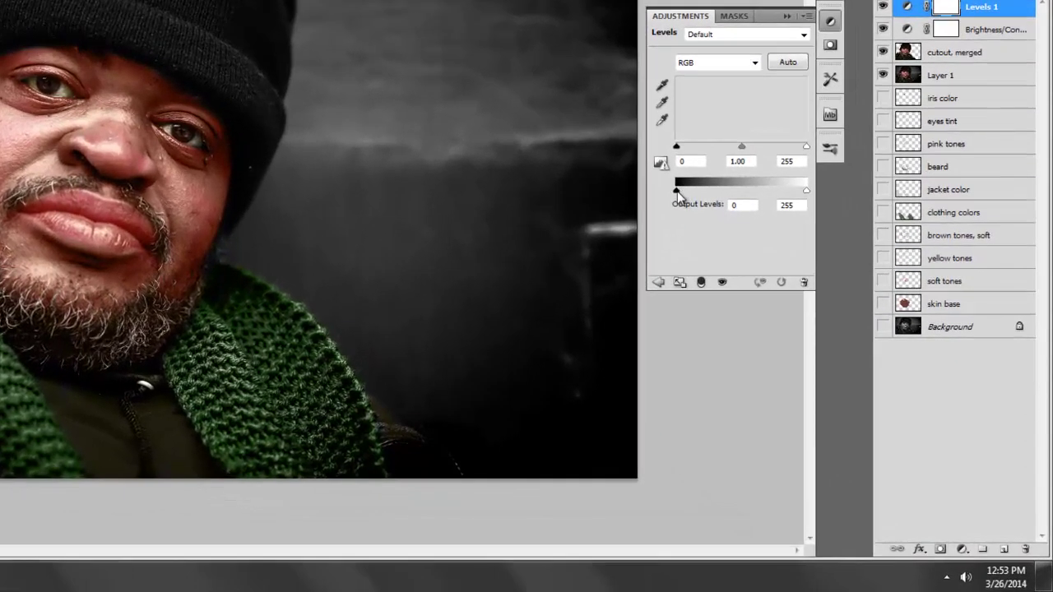
- Set Levels output black to 31 and input levels to 9, 1.00 and 246
drag(678, 195, 692, 192)
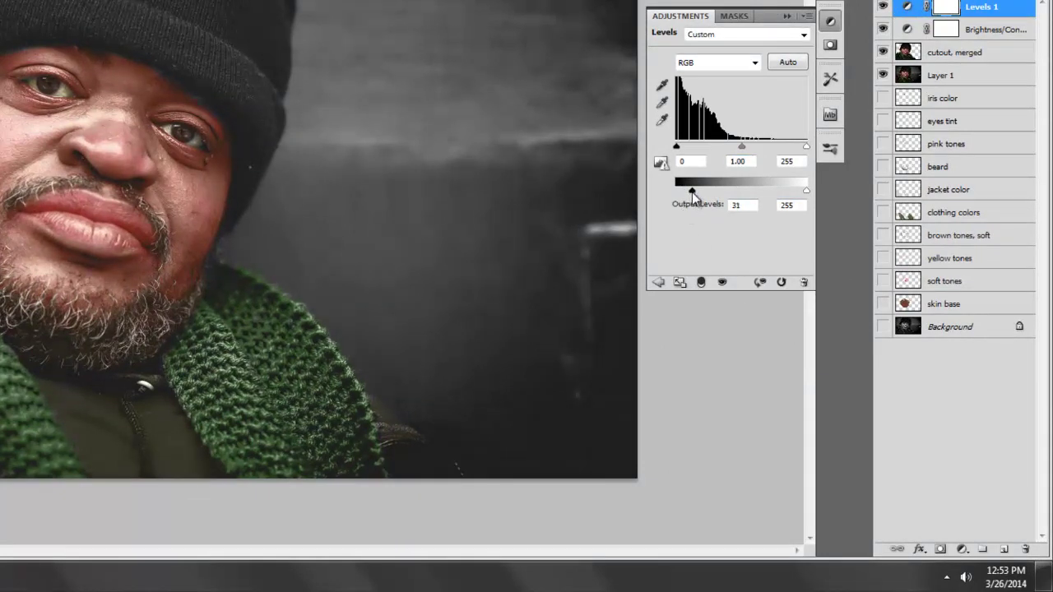
drag(807, 146, 803, 149)
drag(677, 148, 681, 148)
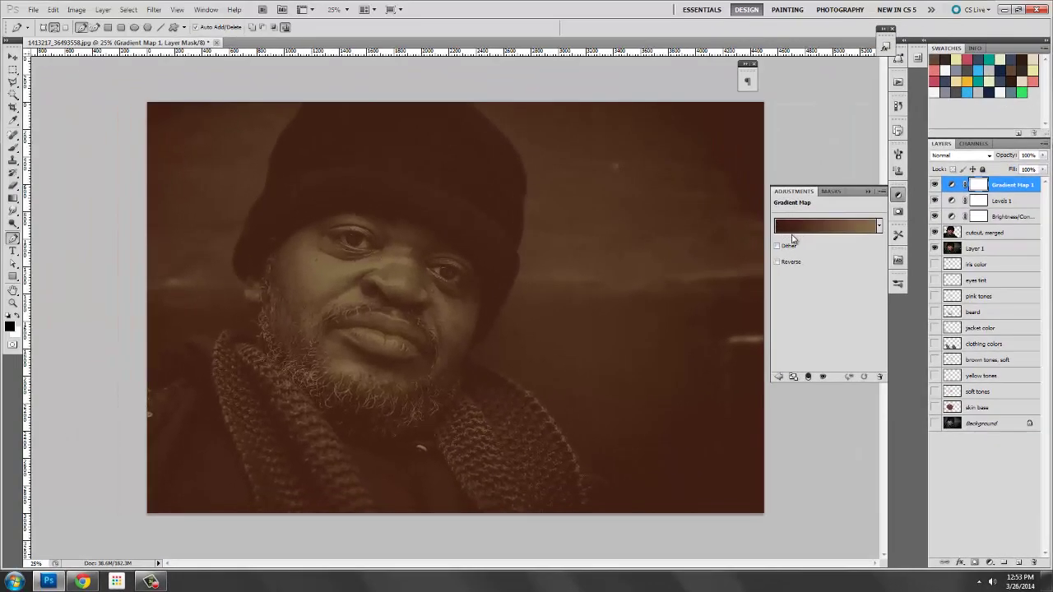
- Set the Gradient Map's shadow colour stop to a very dark navy
click(793, 227)
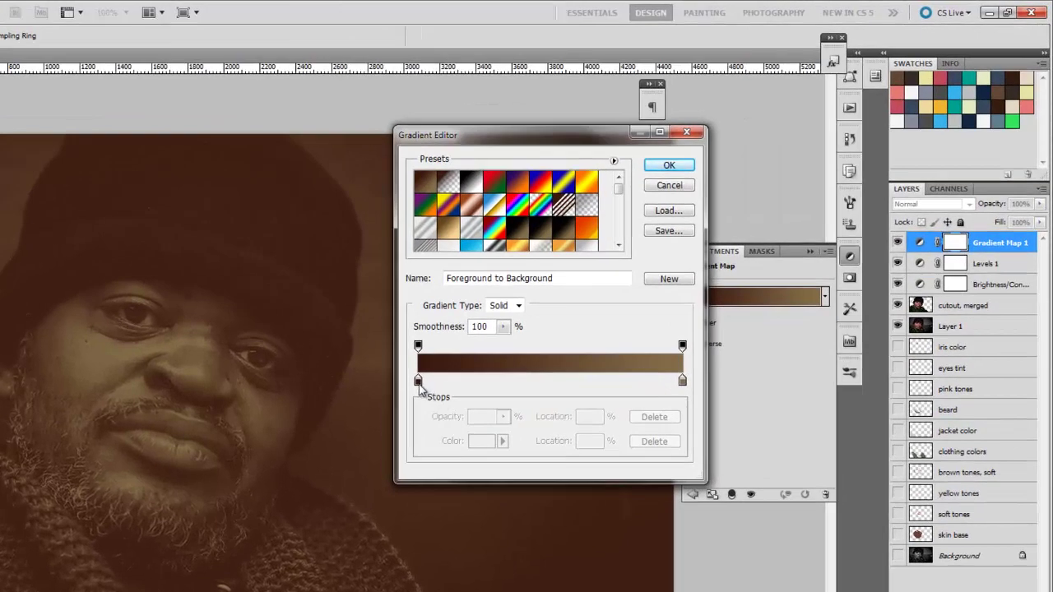
click(418, 382)
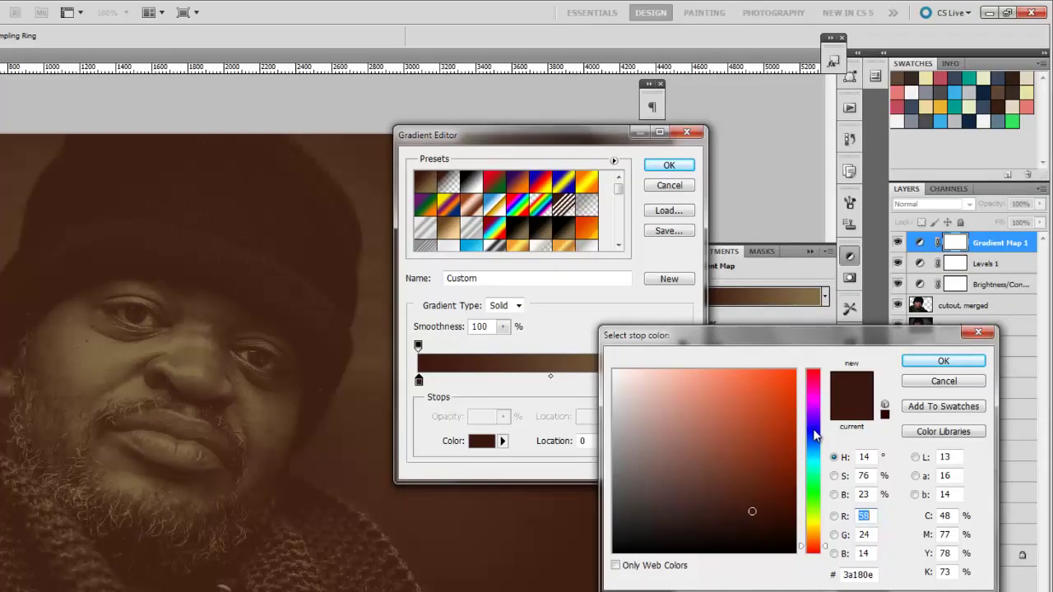
click(814, 429)
drag(724, 513, 711, 528)
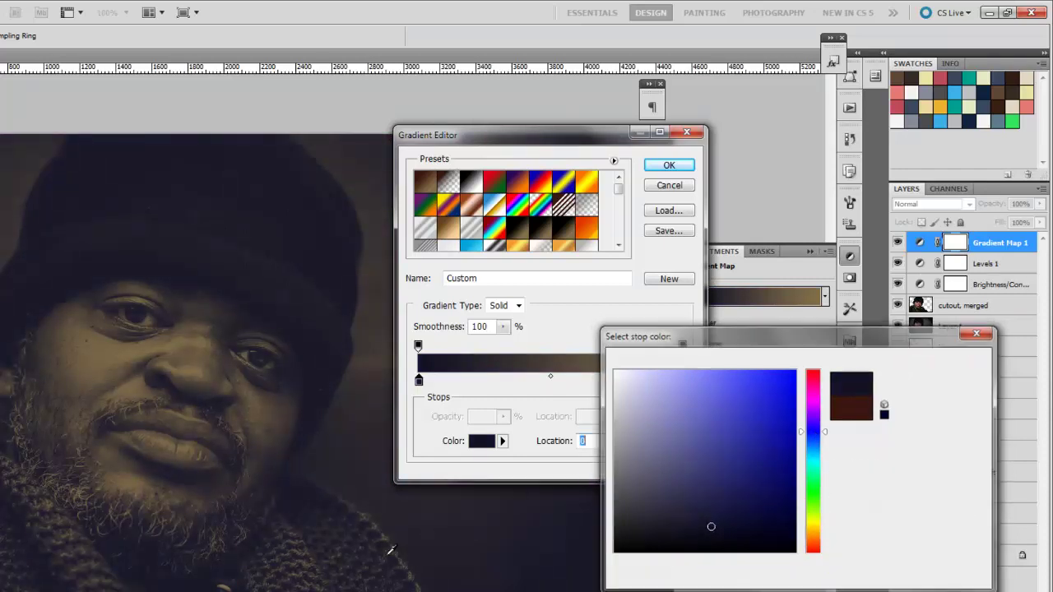
click(908, 364)
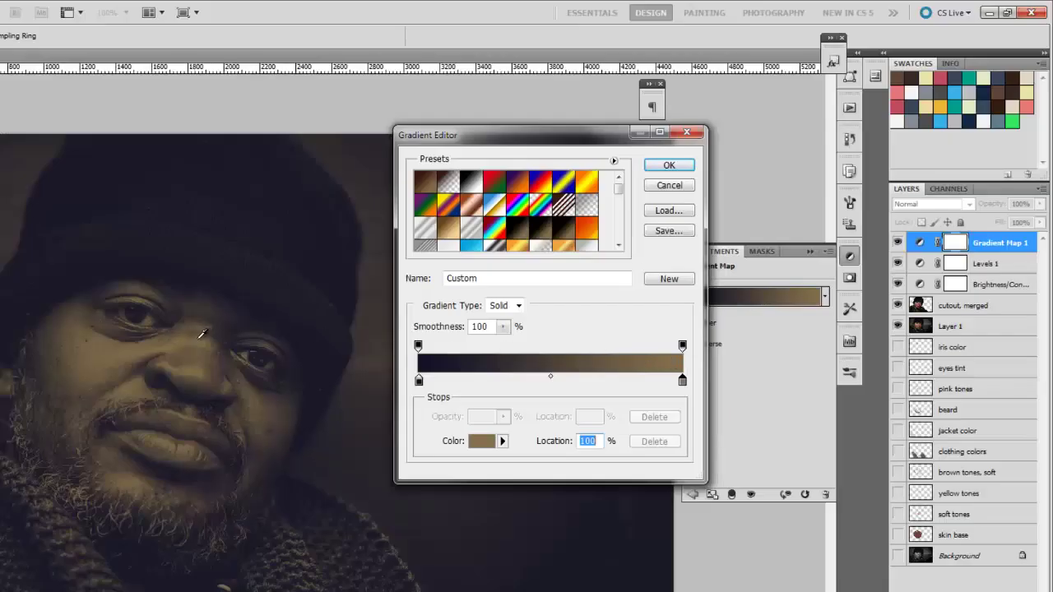
- Set the highlight stop to a saturated pale yellow and accept the edited gradient
click(483, 443)
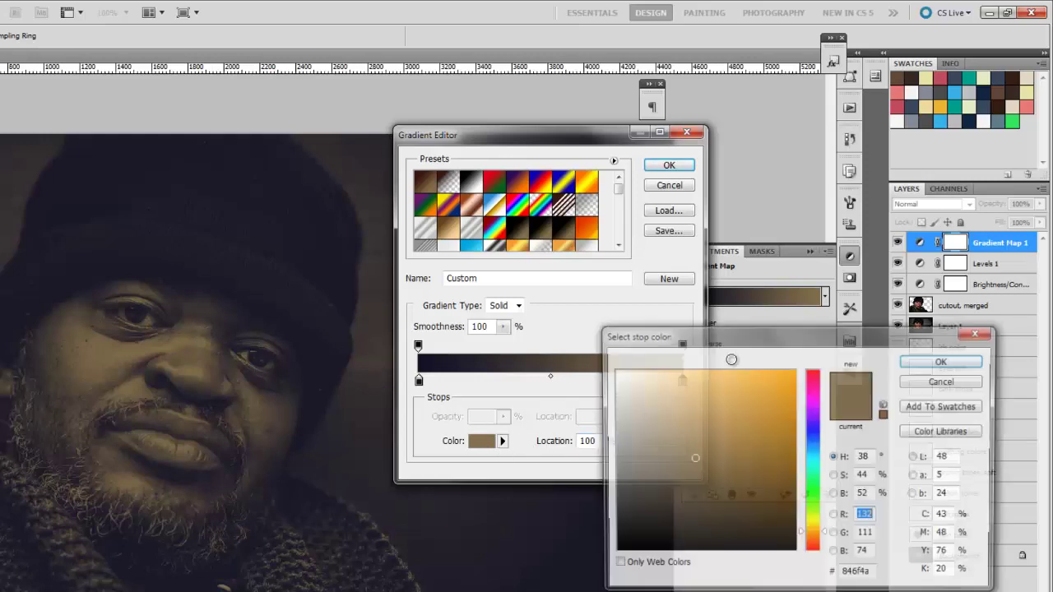
click(659, 371)
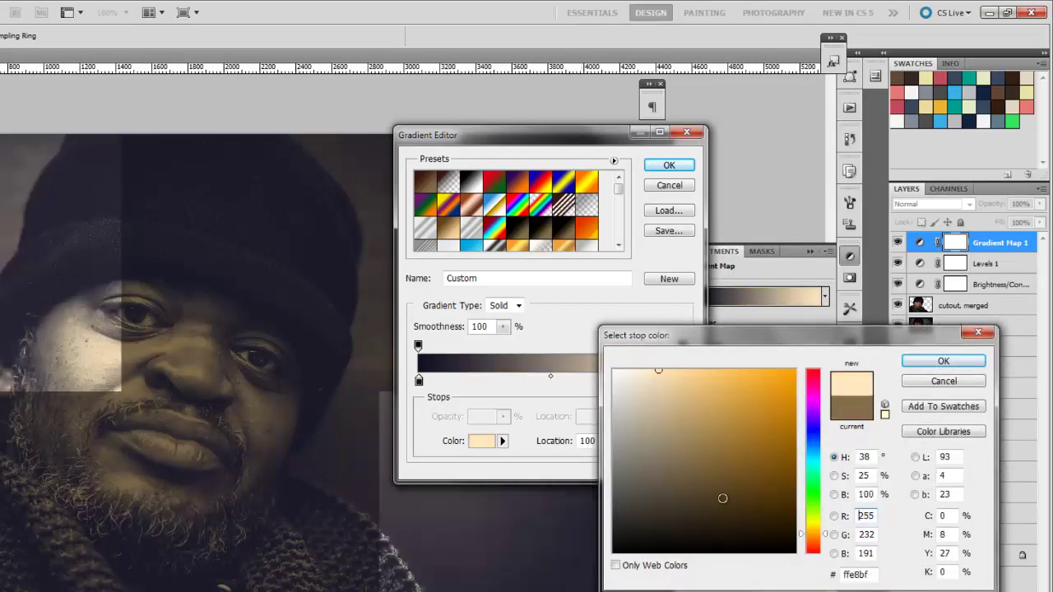
click(814, 528)
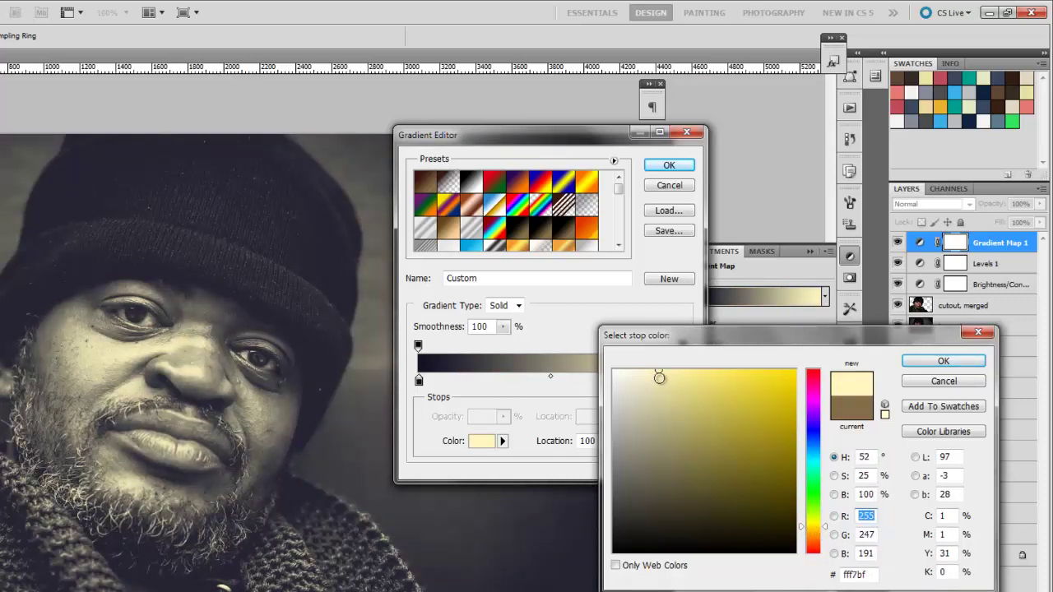
mouse_move(659, 378)
mouse_down()
mouse_move(680, 371)
mouse_move(679, 383)
mouse_up()
click(936, 362)
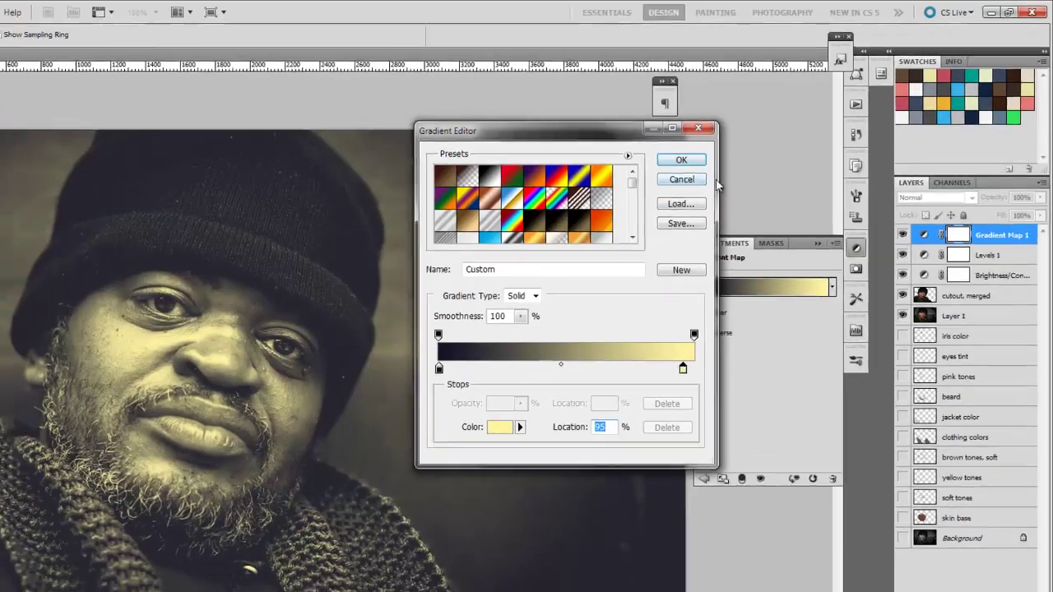
click(728, 147)
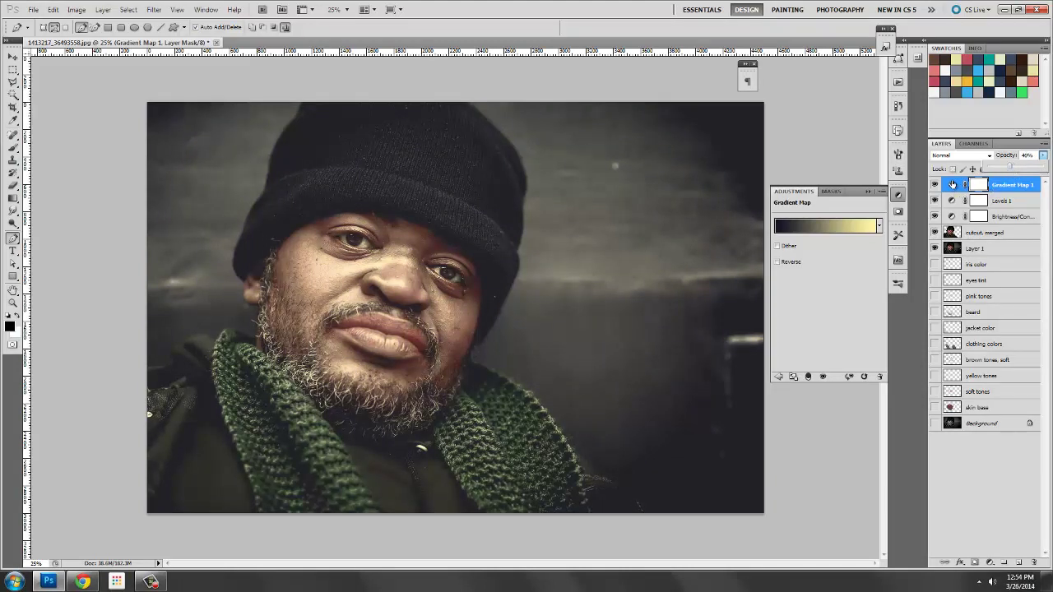
- Move Gradient Map 1 below Levels 1 and hide Layer 1
drag(953, 186, 953, 205)
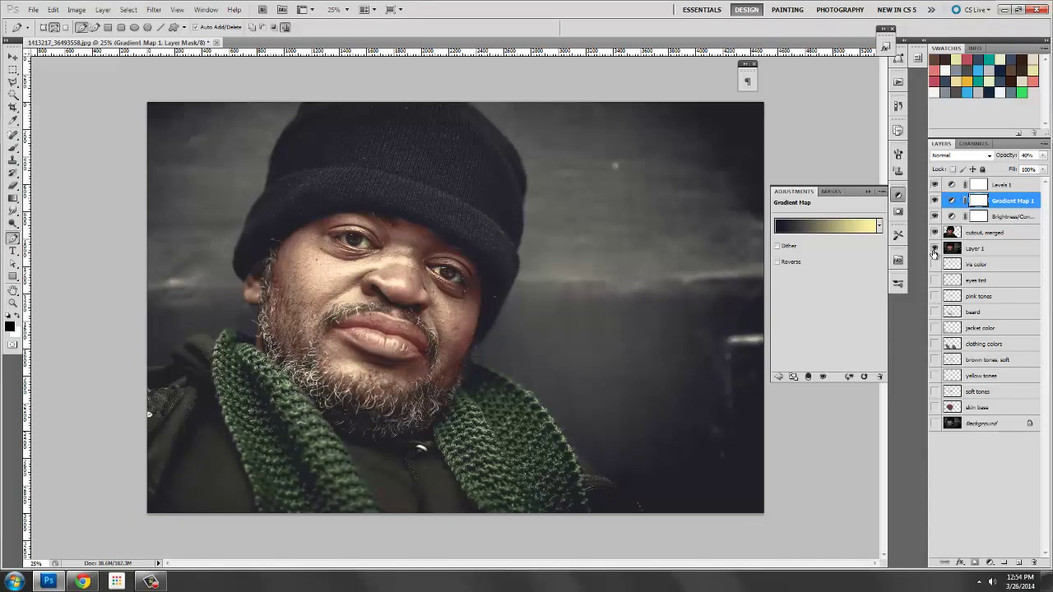
click(935, 248)
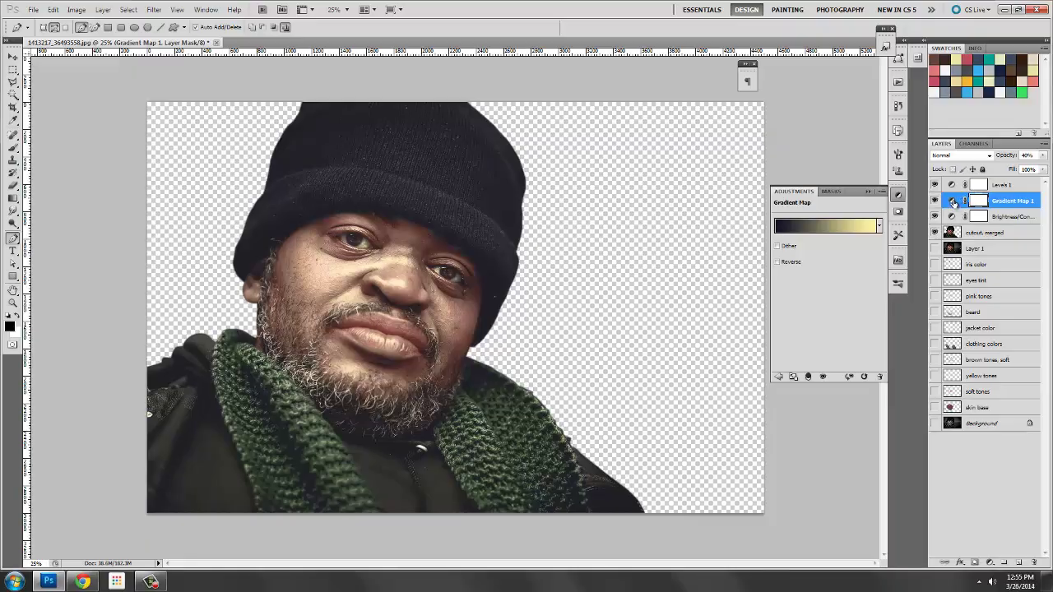
- Drag the PARIS photo from the desktop onto Photoshop's taskbar button
key(super+d)
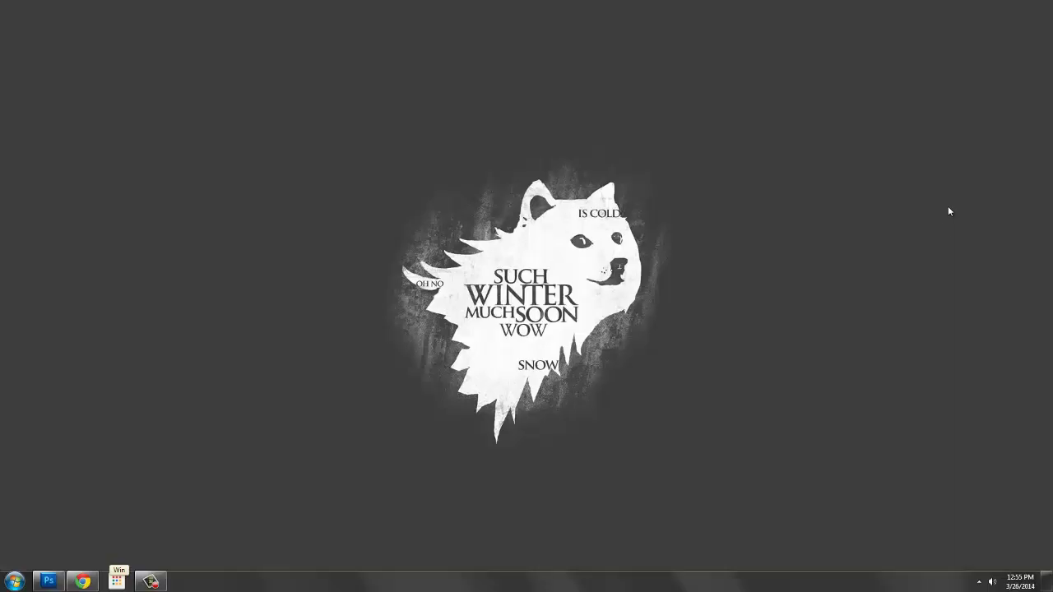
click(884, 372)
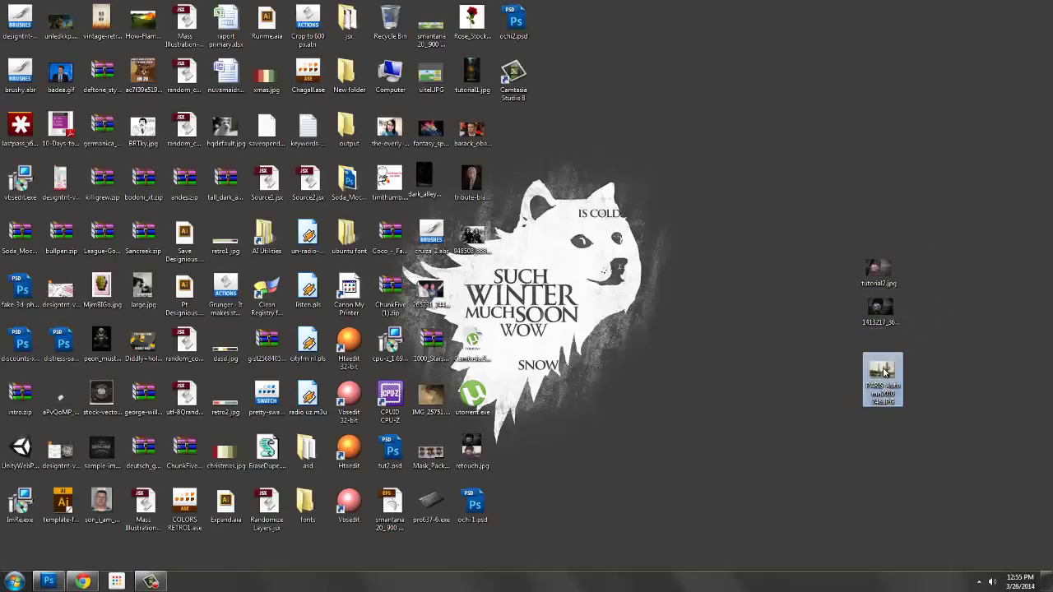
drag(754, 413, 69, 573)
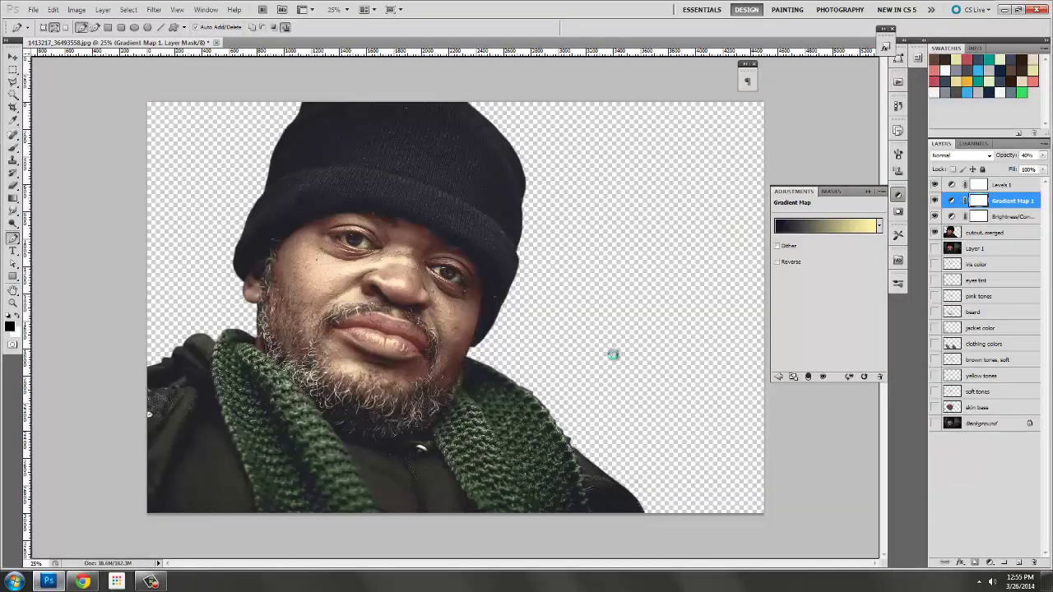
- Place the PARIS photo in the portrait document and scale it to fill the canvas
drag(606, 364, 604, 364)
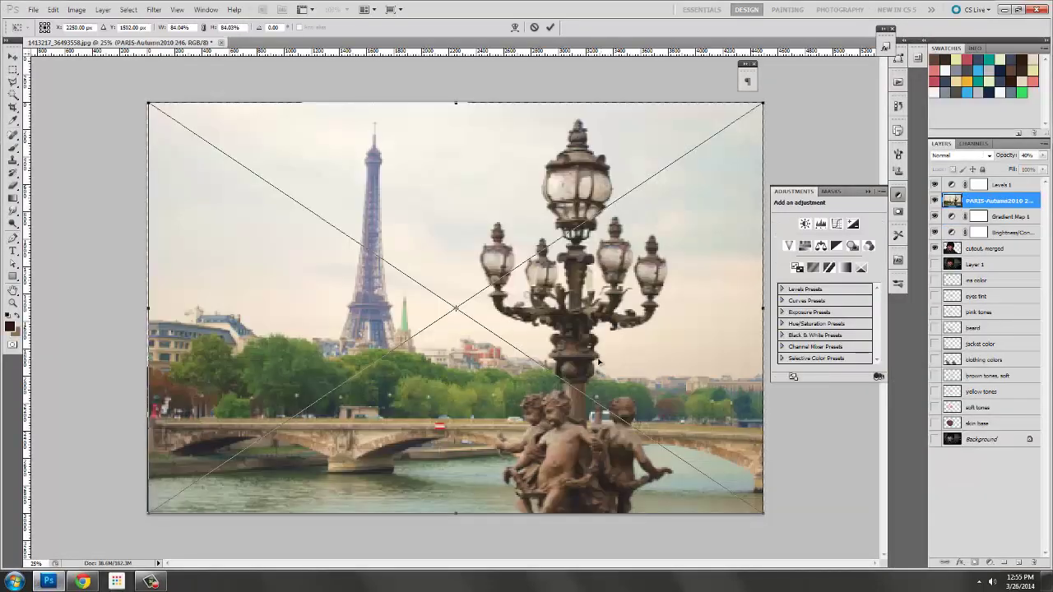
key(Return)
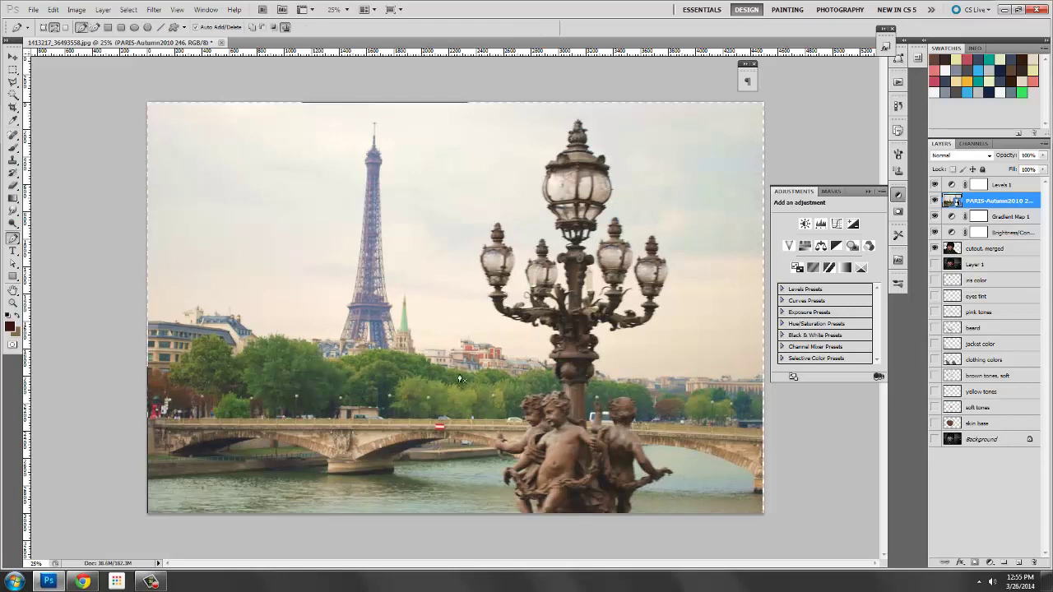
key(ctrl+t)
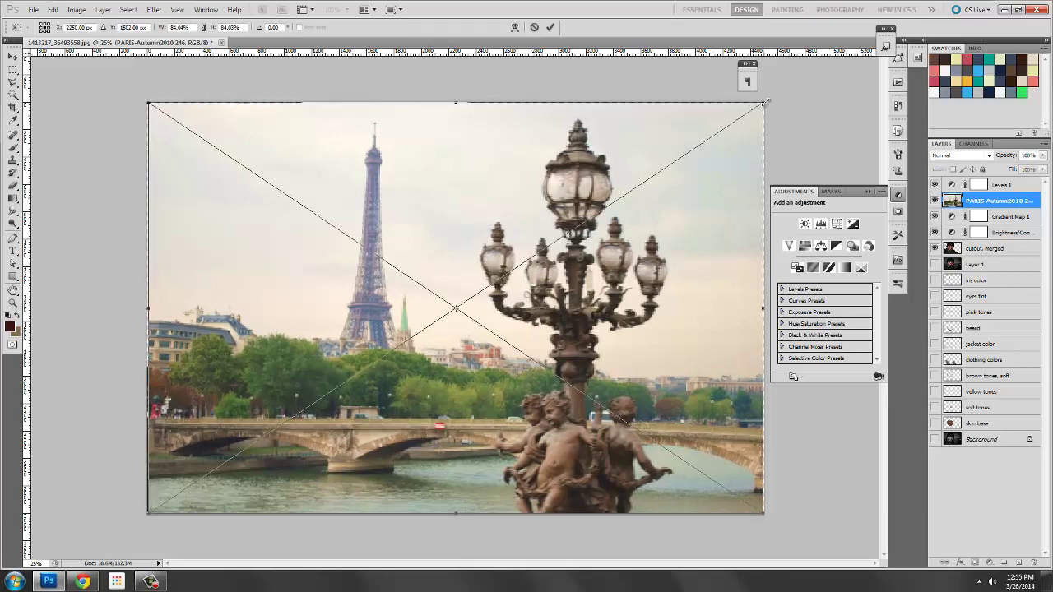
drag(765, 102, 768, 100)
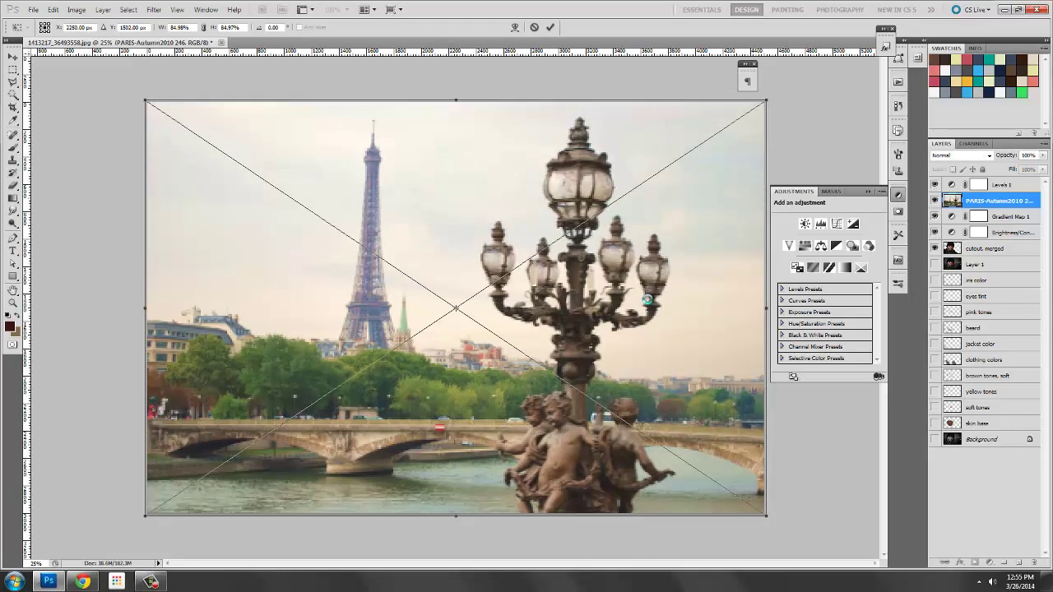
key(Return)
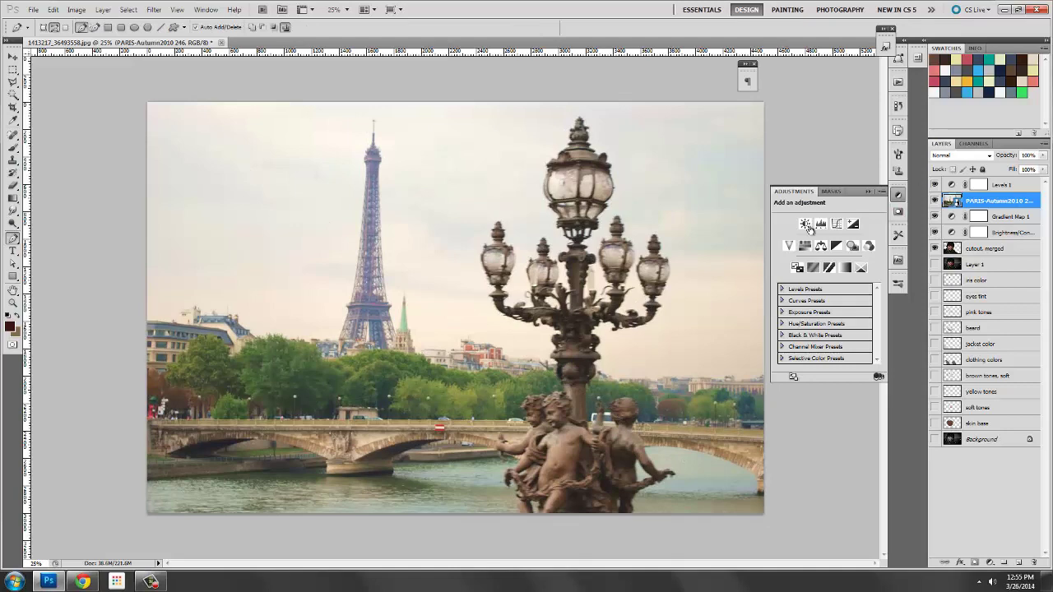
- Move the PARIS layer below the cutout and clip the three adjustment layers to the portrait
drag(954, 203, 956, 256)
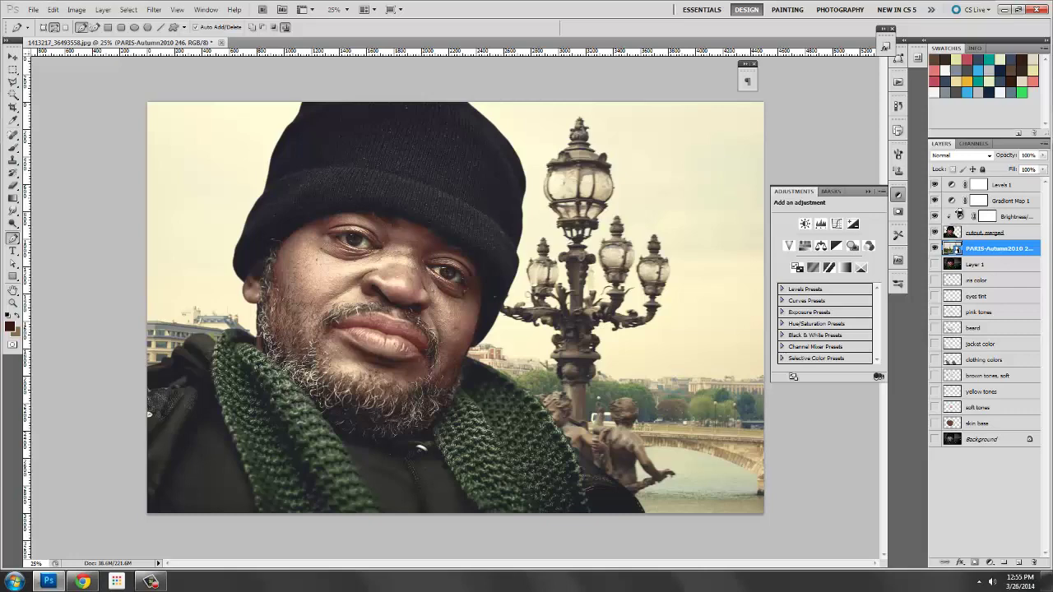
click(958, 211)
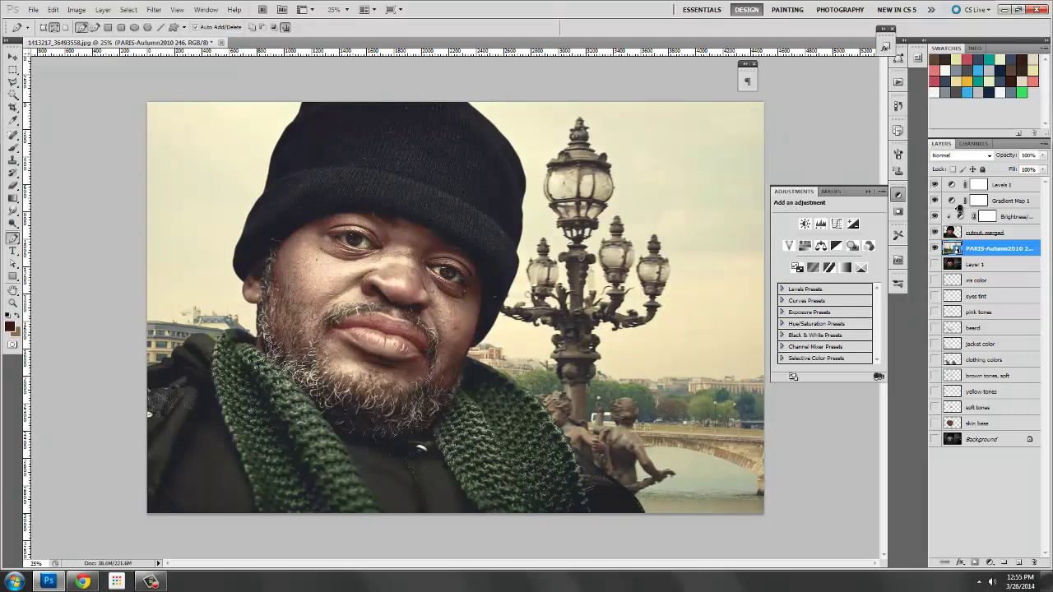
alt+click(959, 208)
alt+click(959, 193)
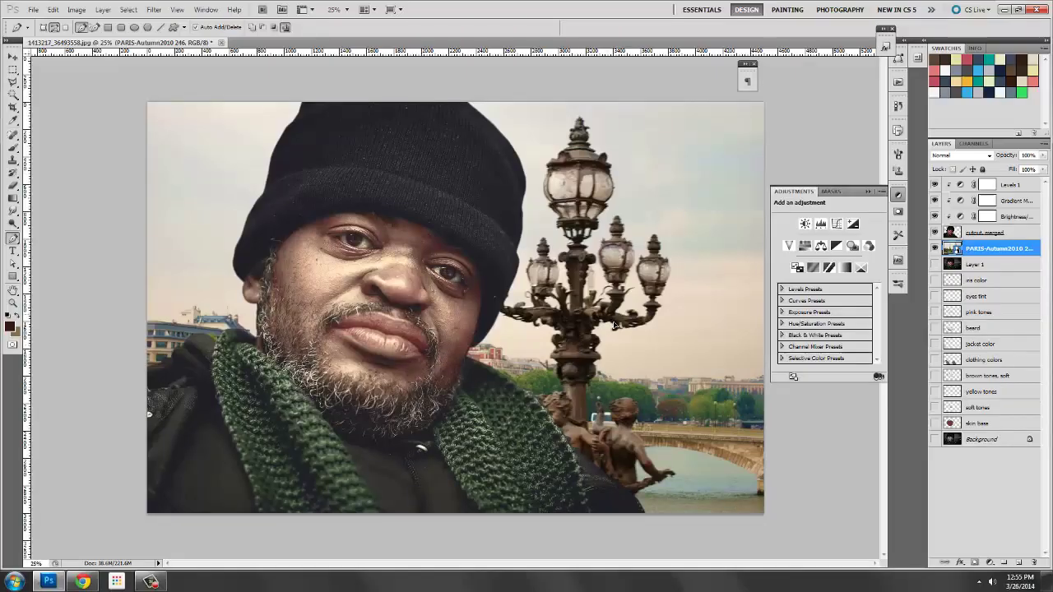
- Flip the Paris background horizontally and enlarge it so the Eiffel Tower rises right of his head
key(ctrl+t)
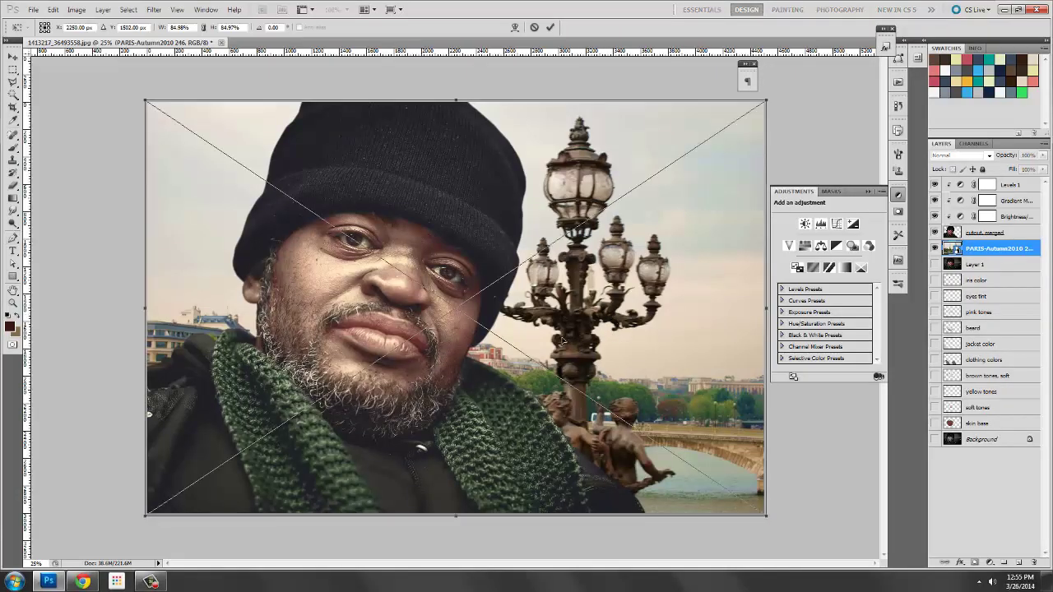
right_click(559, 341)
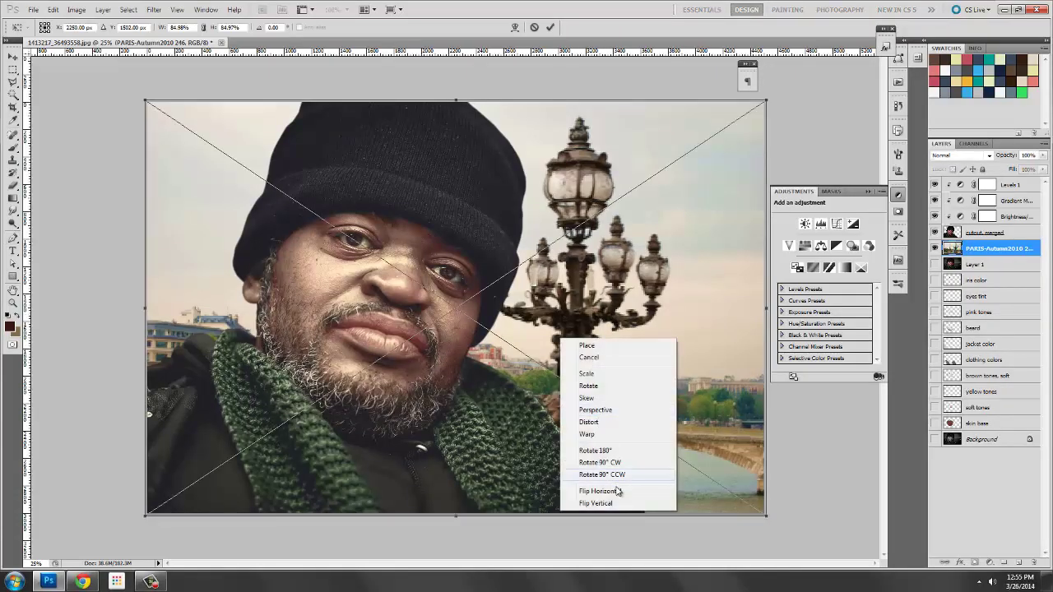
click(618, 490)
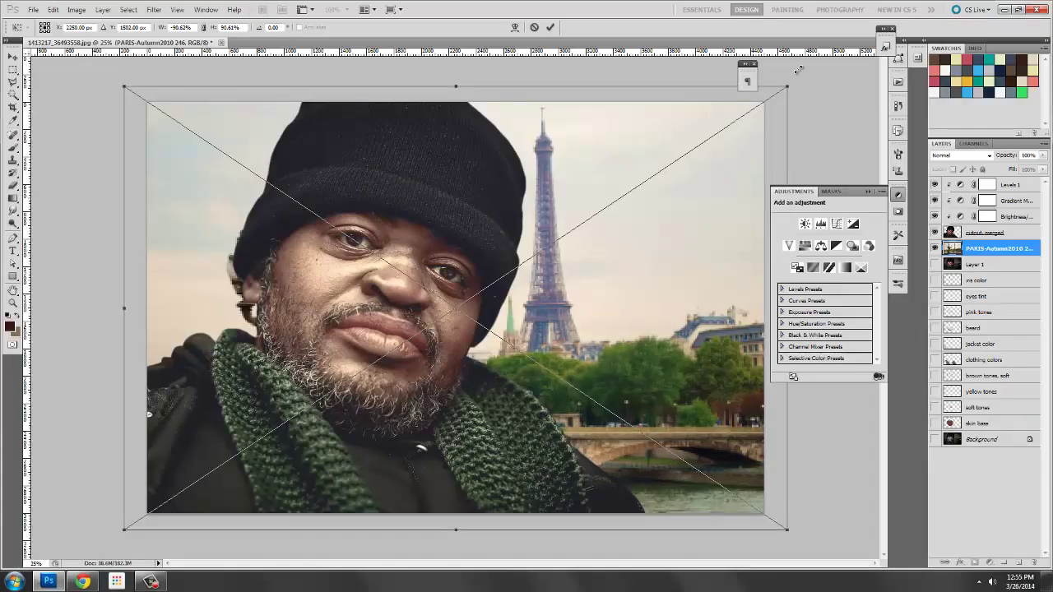
drag(784, 79, 798, 70)
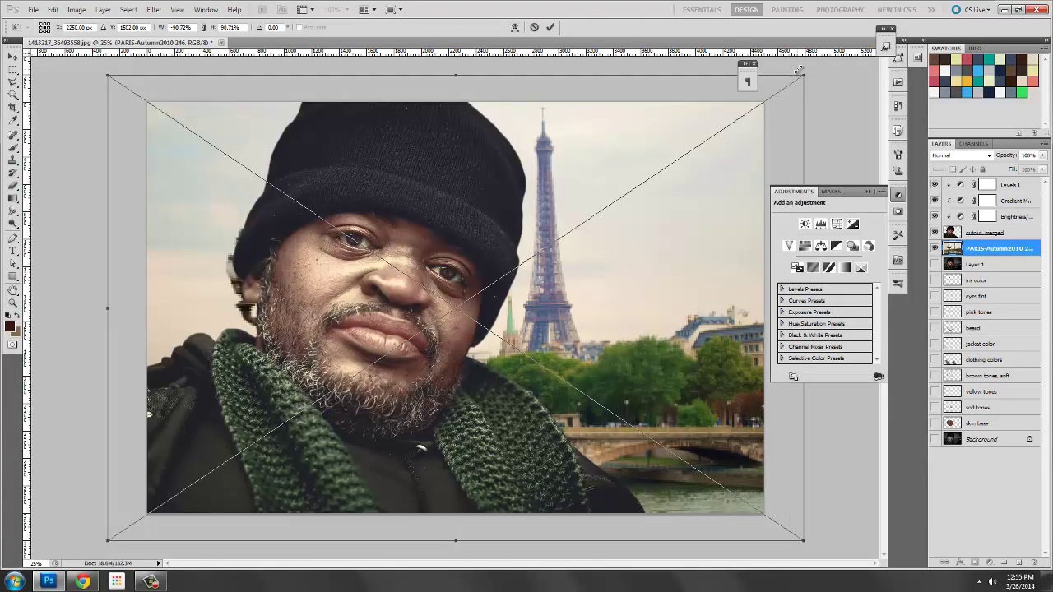
drag(698, 202, 721, 192)
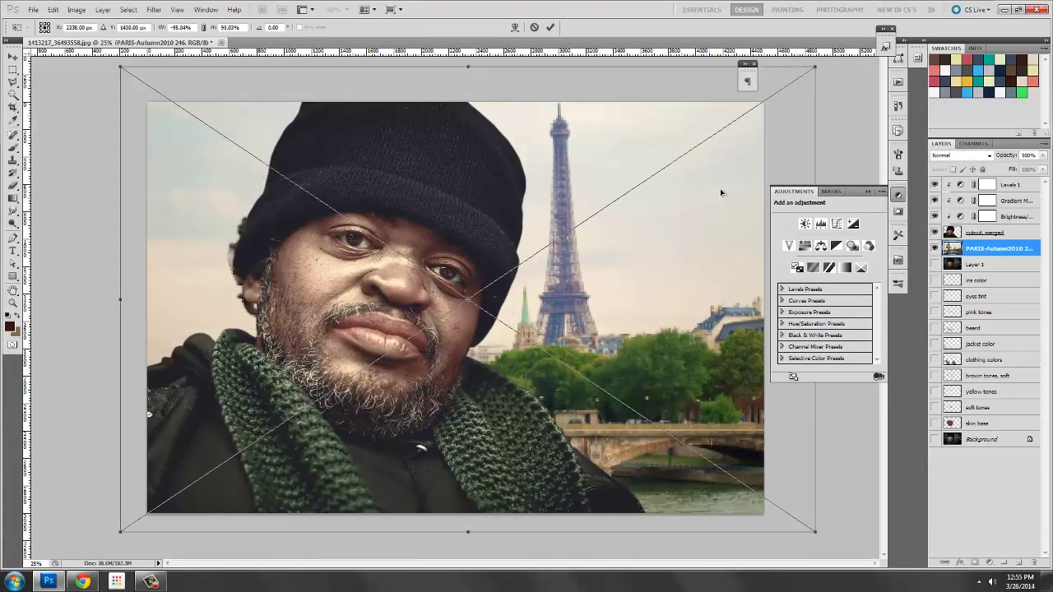
key(Return)
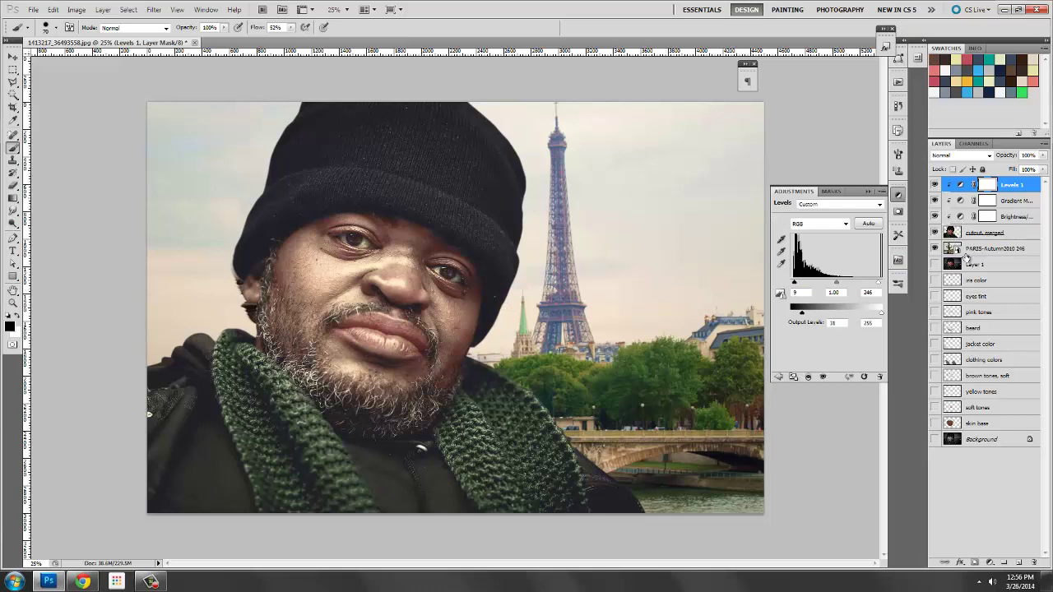
- Preview a Gaussian Blur of about 14 pixels on the Paris background layer
click(971, 248)
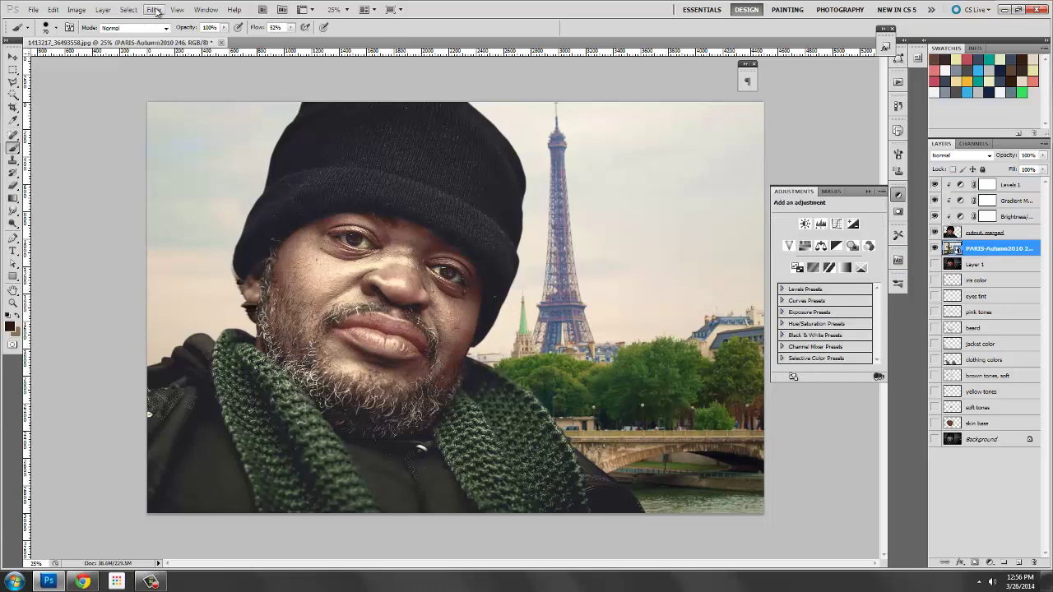
click(153, 10)
mouse_move(181, 109)
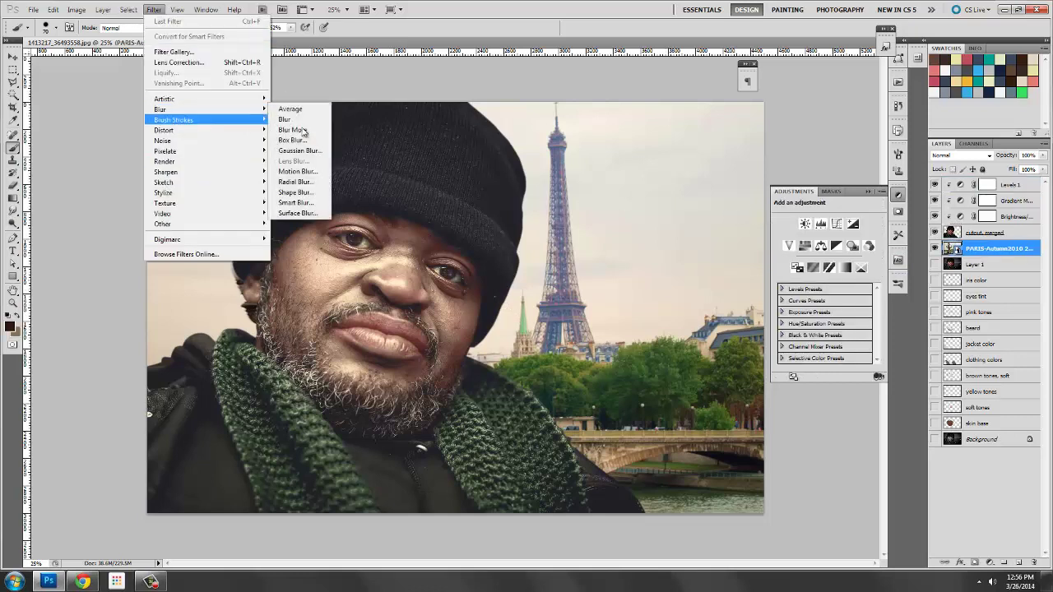
click(312, 148)
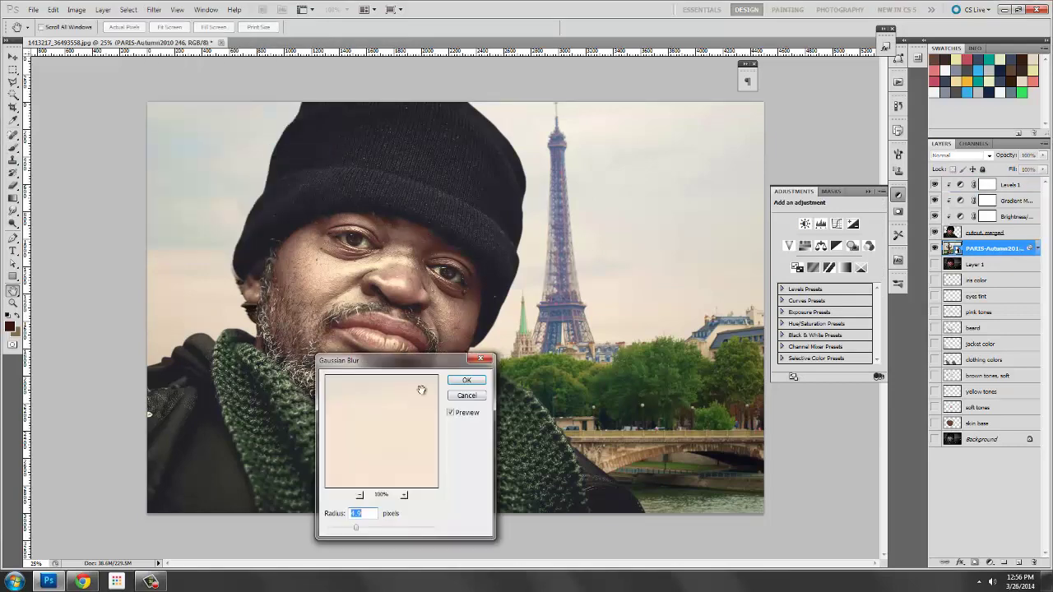
drag(360, 530, 381, 531)
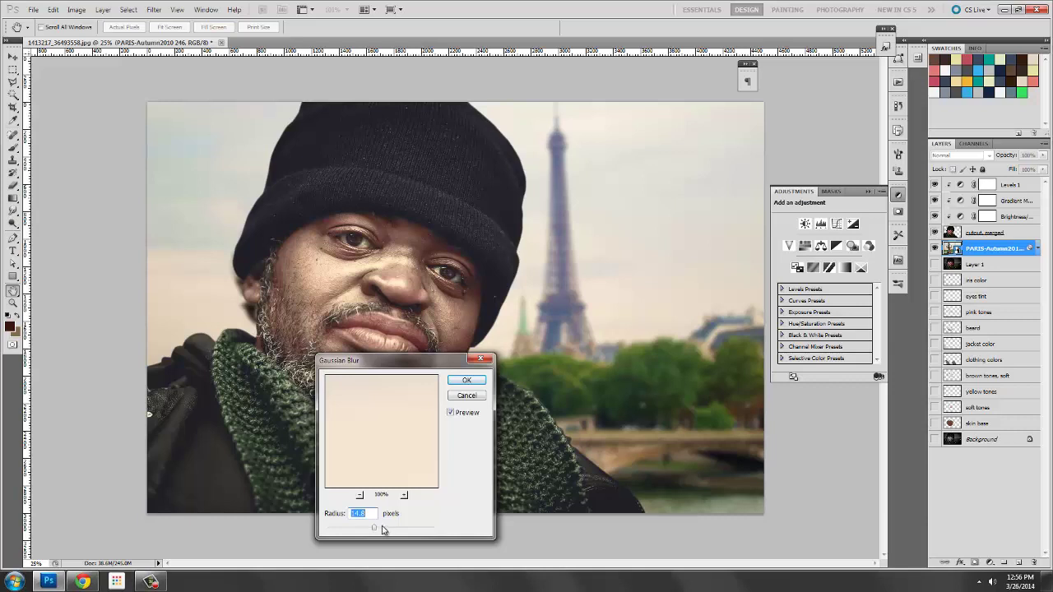
drag(384, 531, 373, 528)
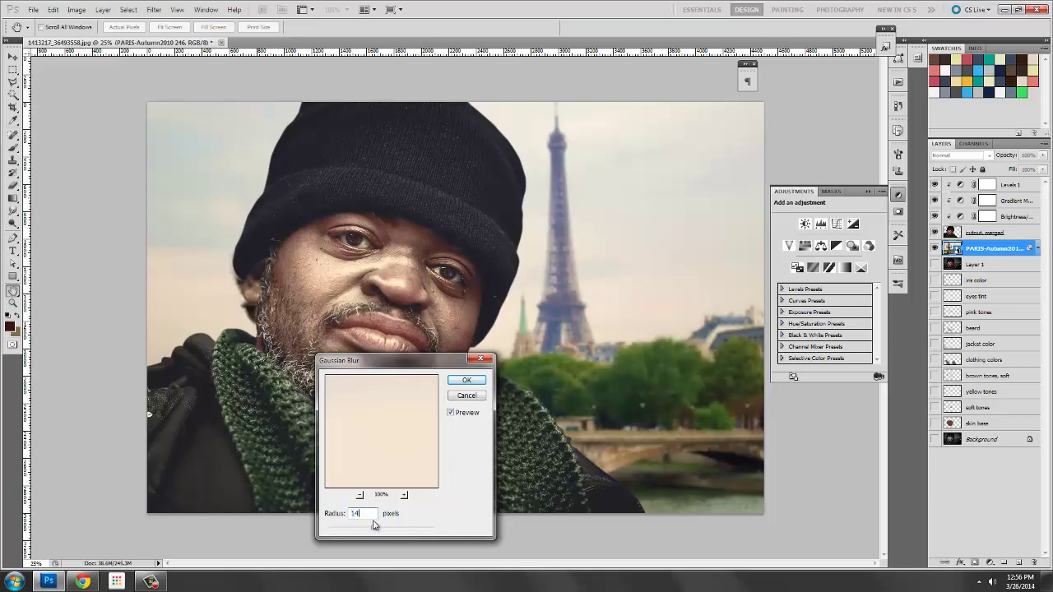
- Apply the blur and copy the Levels, Gradient Map and Brightness/Contrast layers below cutout_merged
click(478, 385)
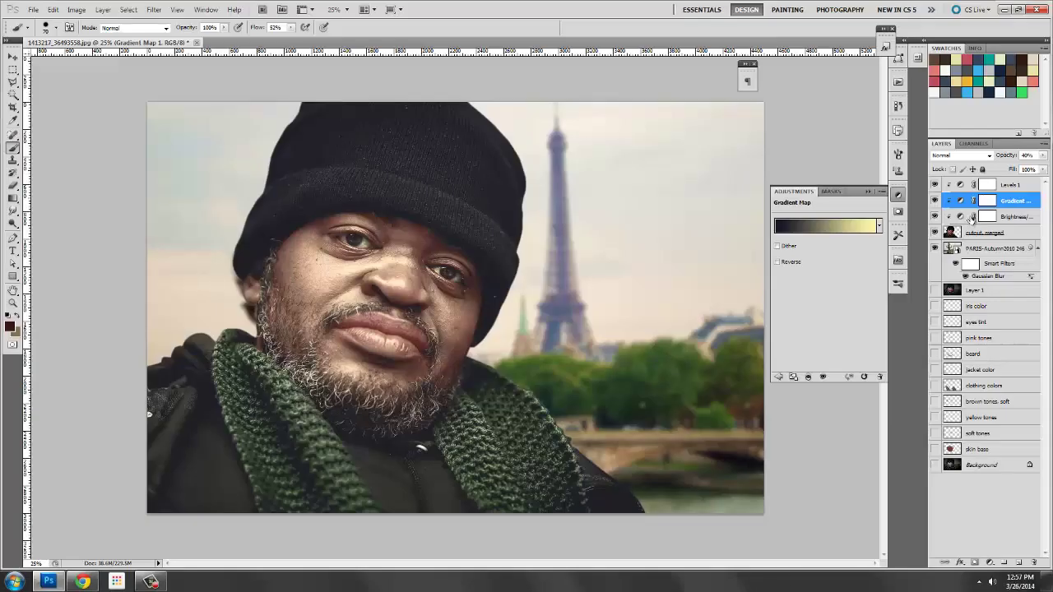
click(968, 186)
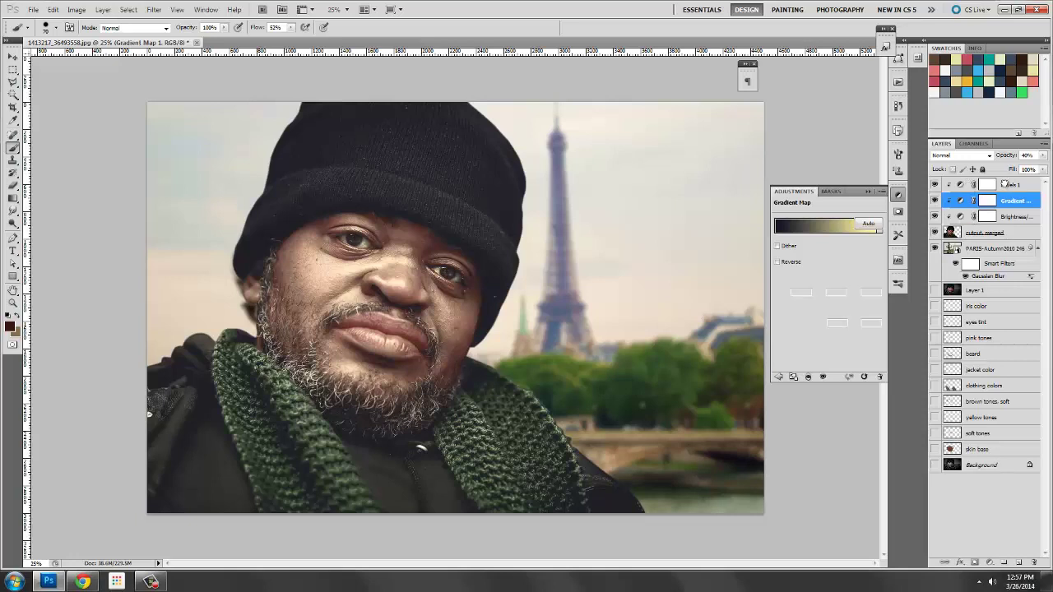
click(1014, 217)
shift+click(959, 186)
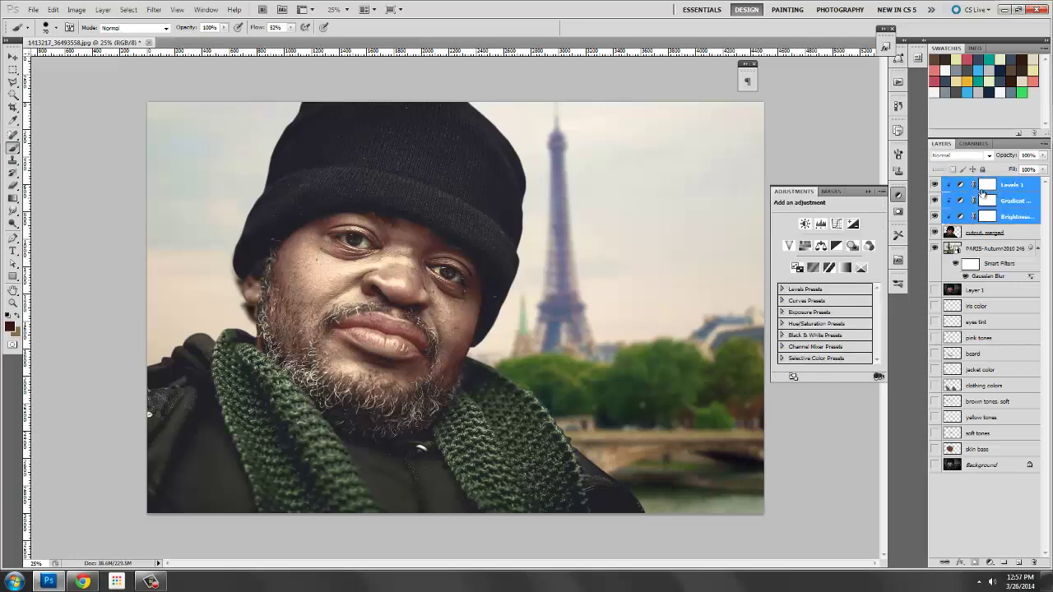
drag(960, 186, 1020, 562)
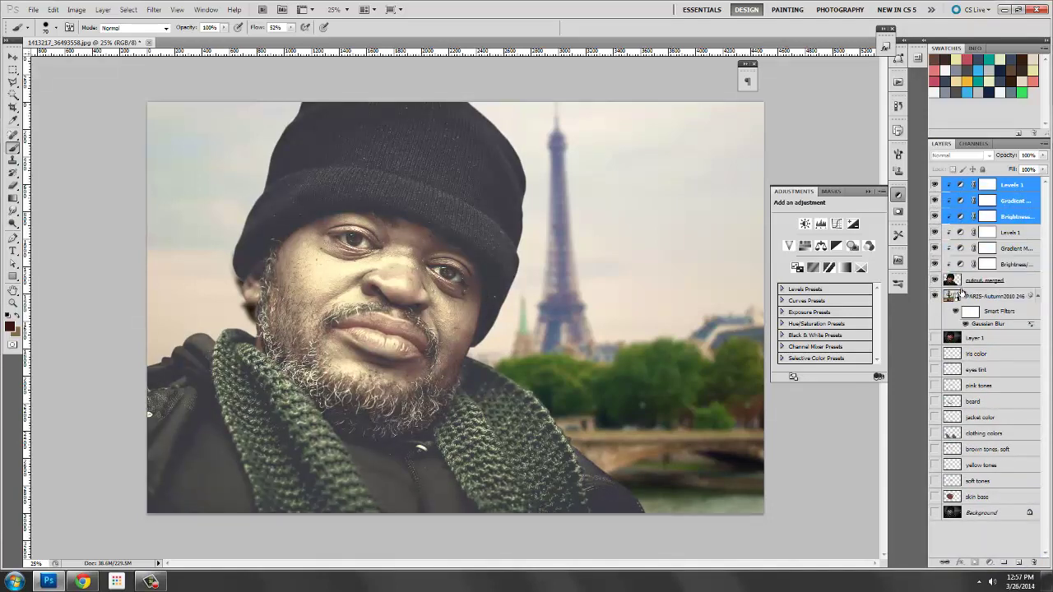
drag(961, 215, 957, 292)
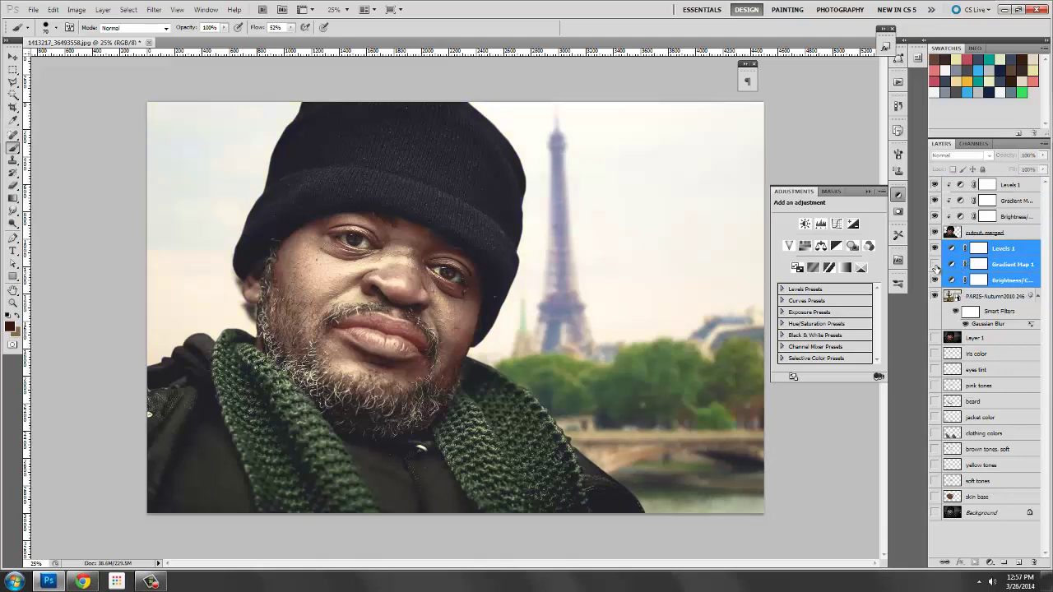
- Lower the copied Gradient Map 1 opacity to about 26%
click(997, 265)
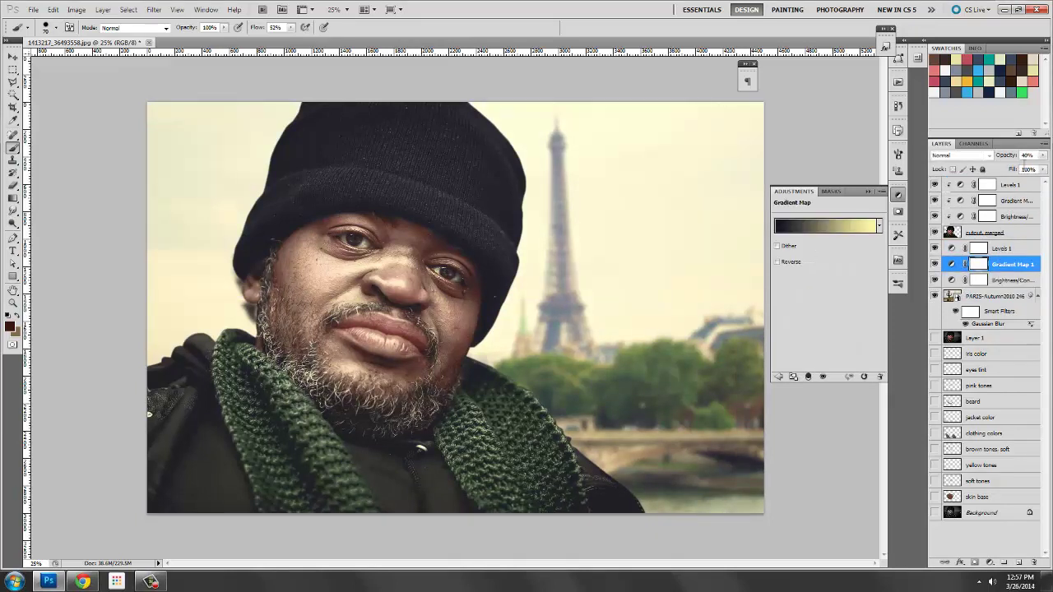
click(1043, 155)
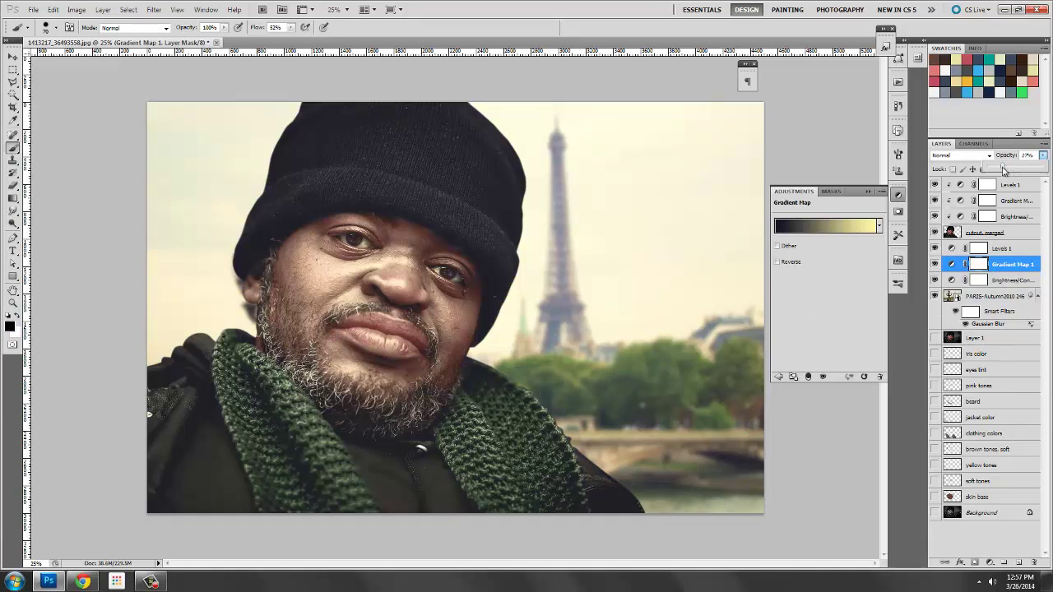
click(985, 233)
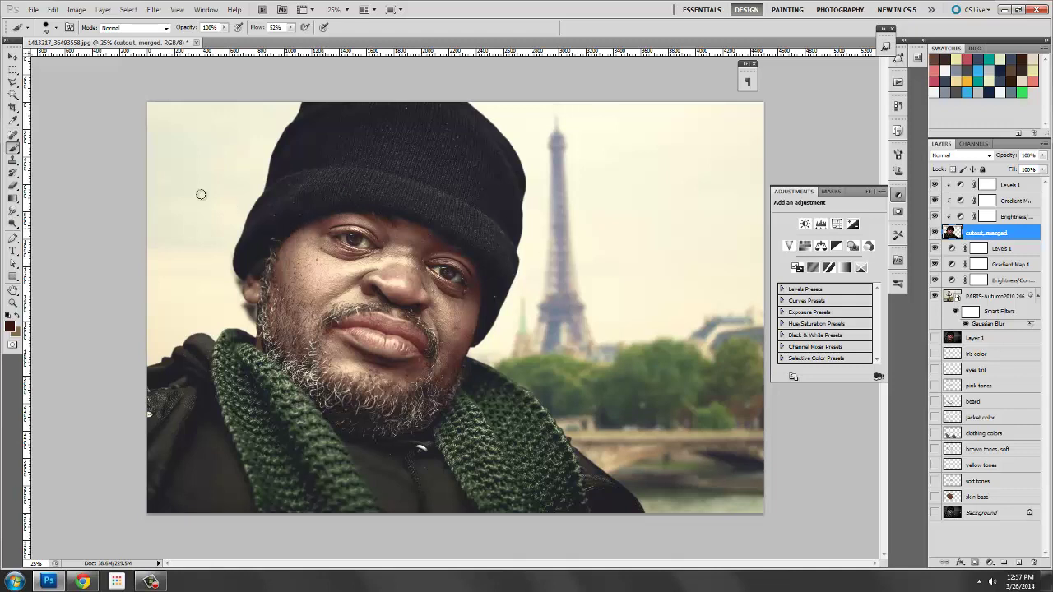
- Draw a 120 px feathered elliptical selection around the man's face and invert it
click(13, 70)
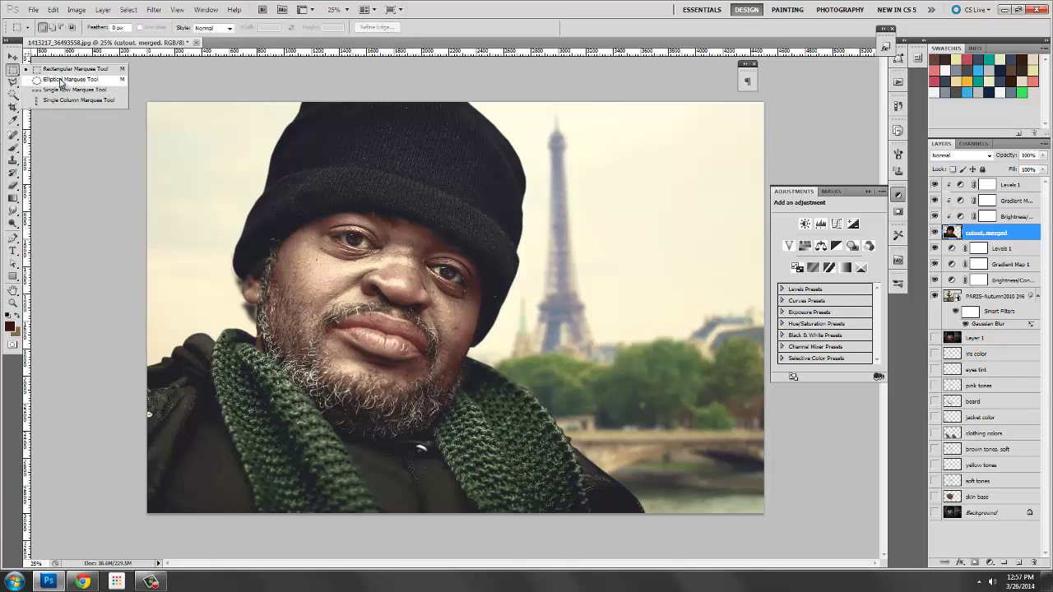
click(60, 83)
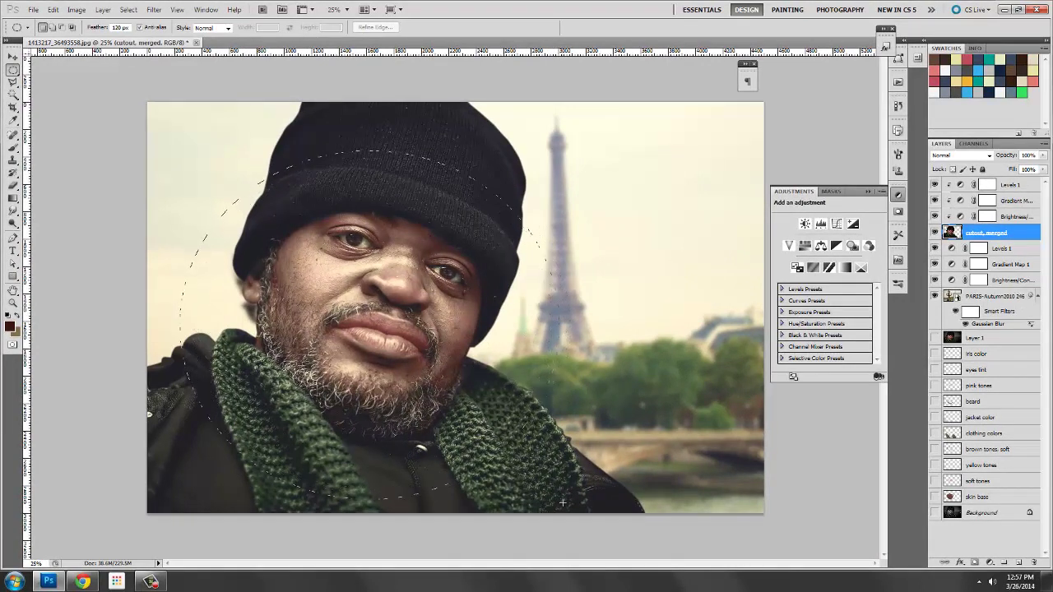
drag(556, 487, 553, 480)
key(ctrl+shift+i)
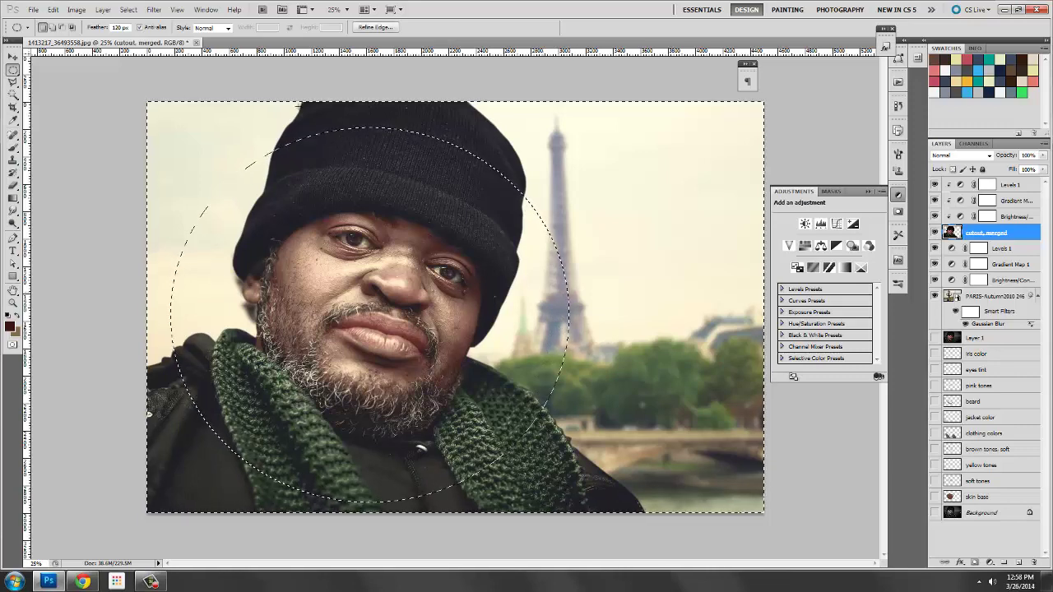
- Apply a gentle low-radius Gaussian Blur to the area outside the ellipse, then deselect
click(154, 9)
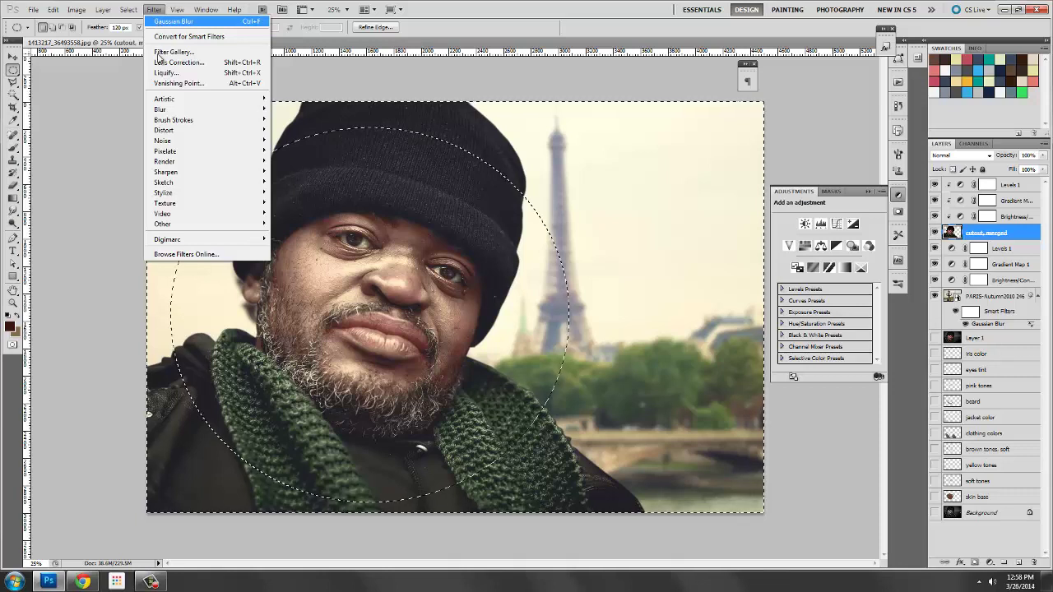
click(156, 22)
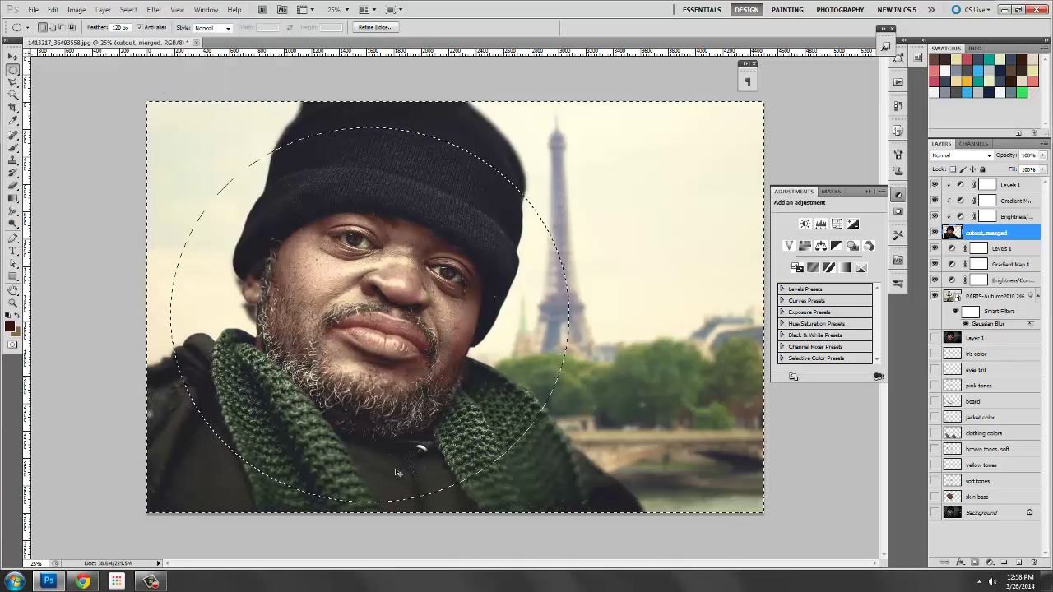
key(ctrl+d)
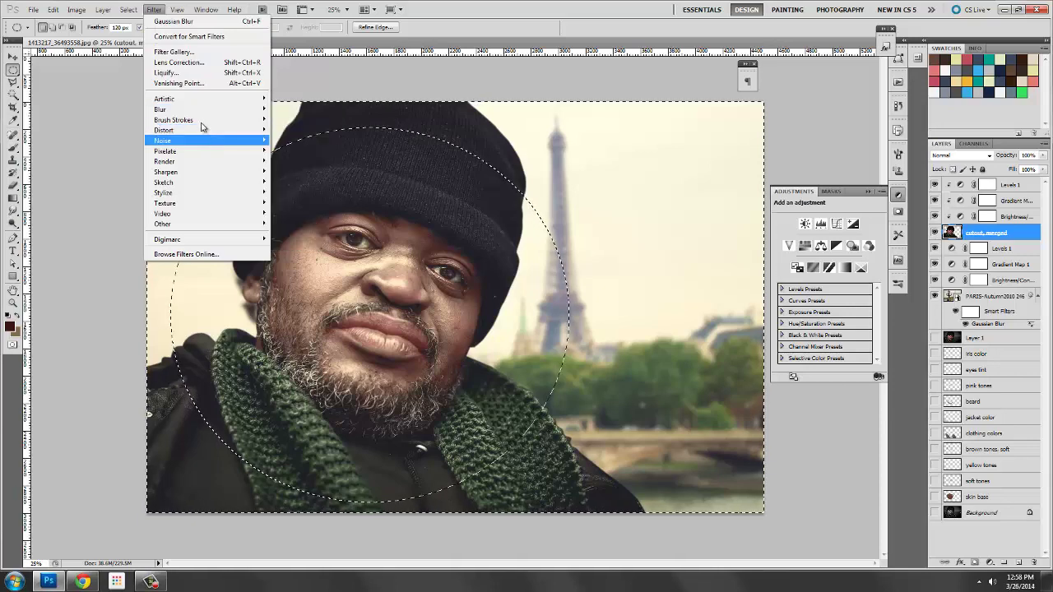
mouse_move(205, 109)
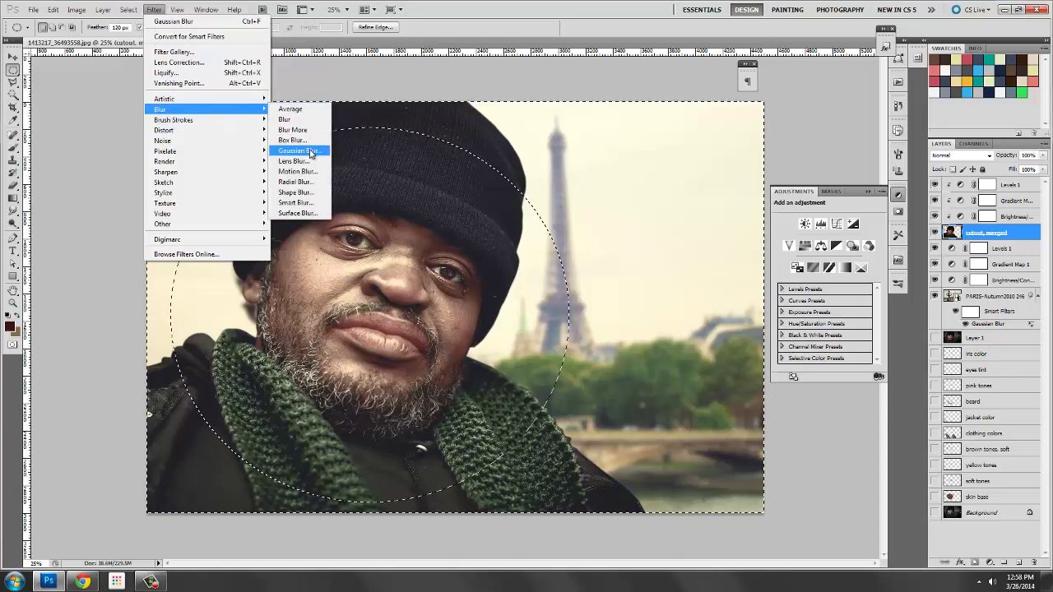
click(300, 152)
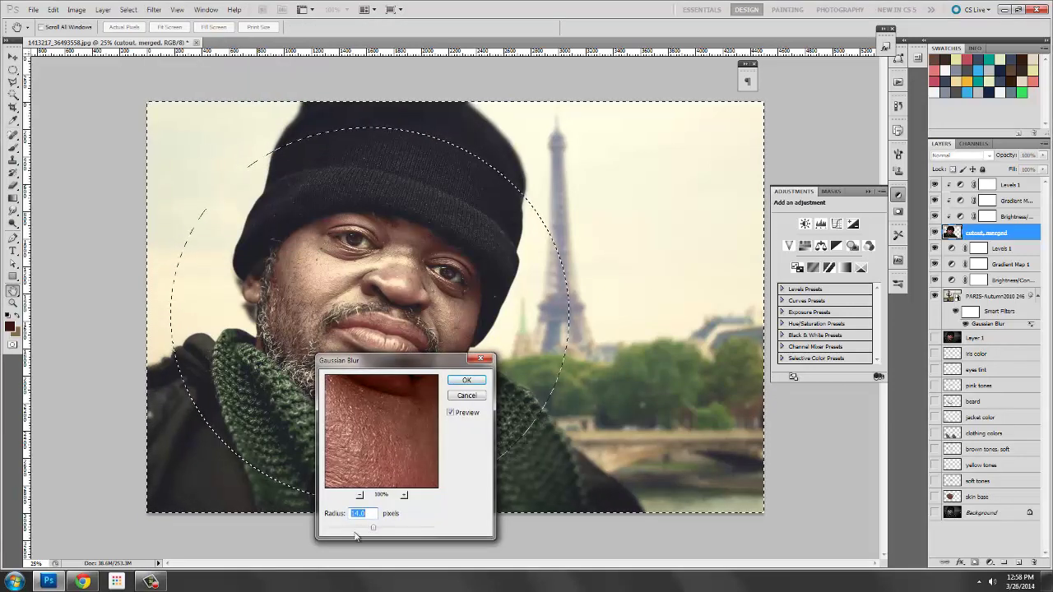
click(355, 529)
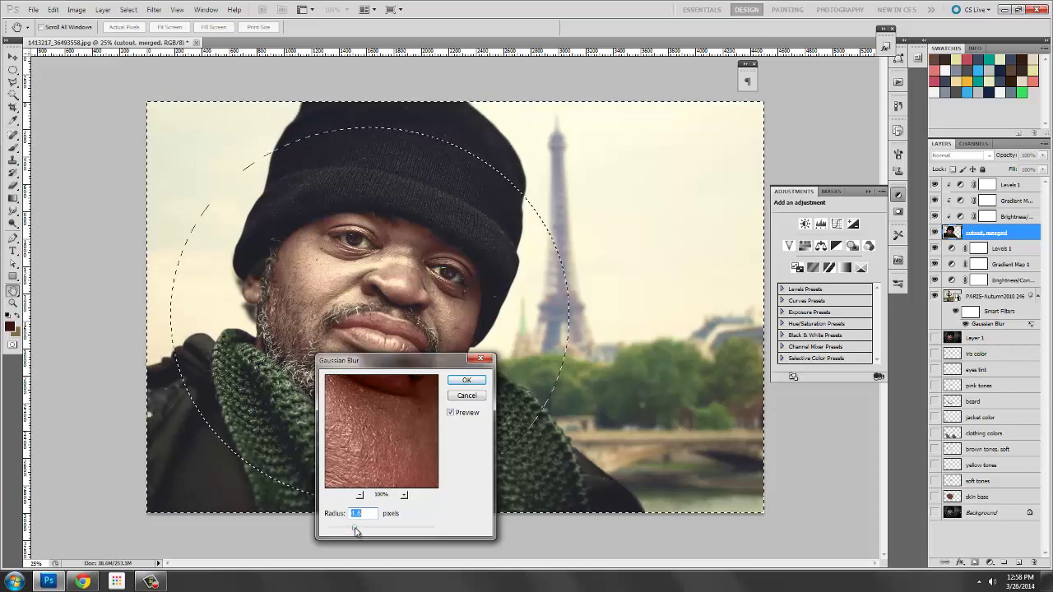
drag(354, 530, 357, 531)
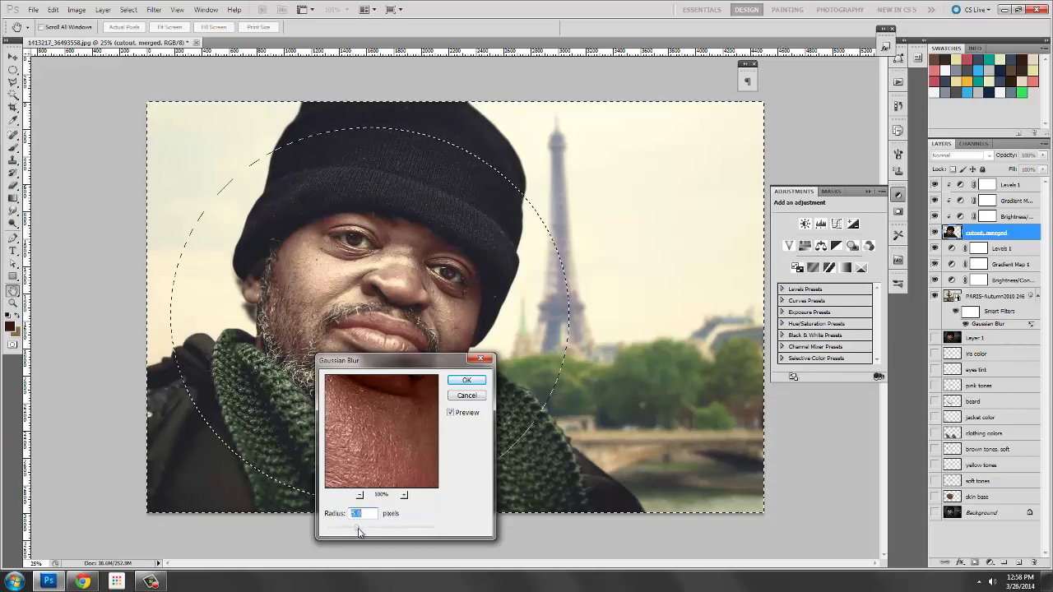
click(462, 382)
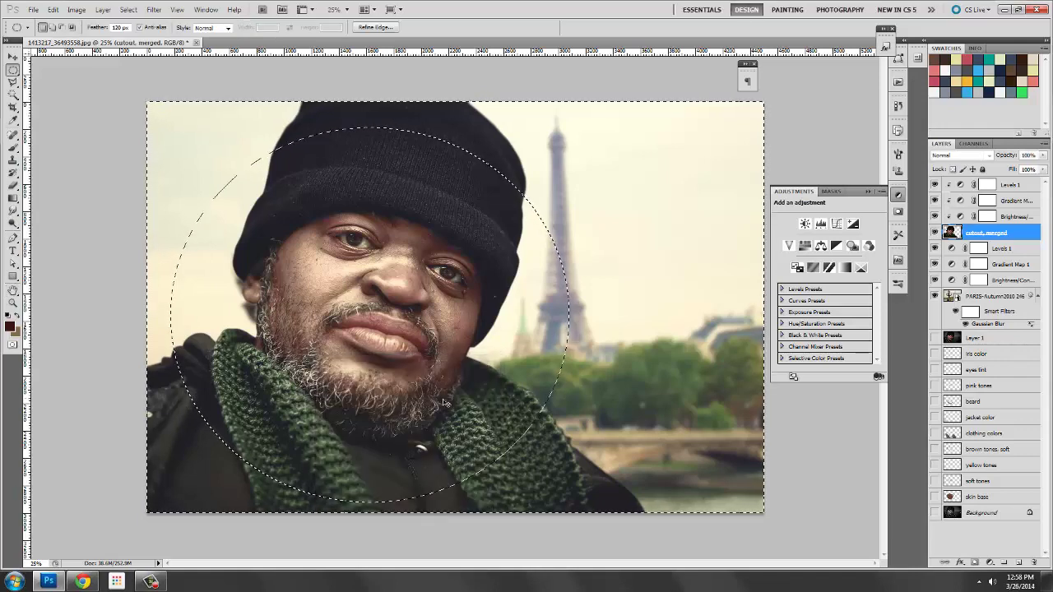
key(ctrl+d)
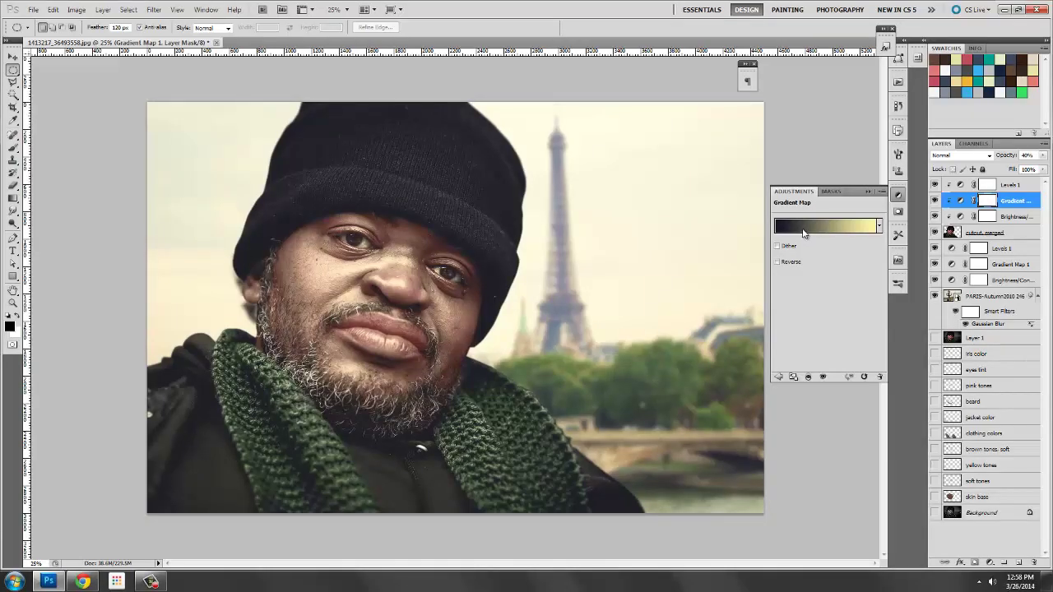
- Set the gradient map's dark stop to navy #161740, accept the gradient, and select Levels 1
click(805, 227)
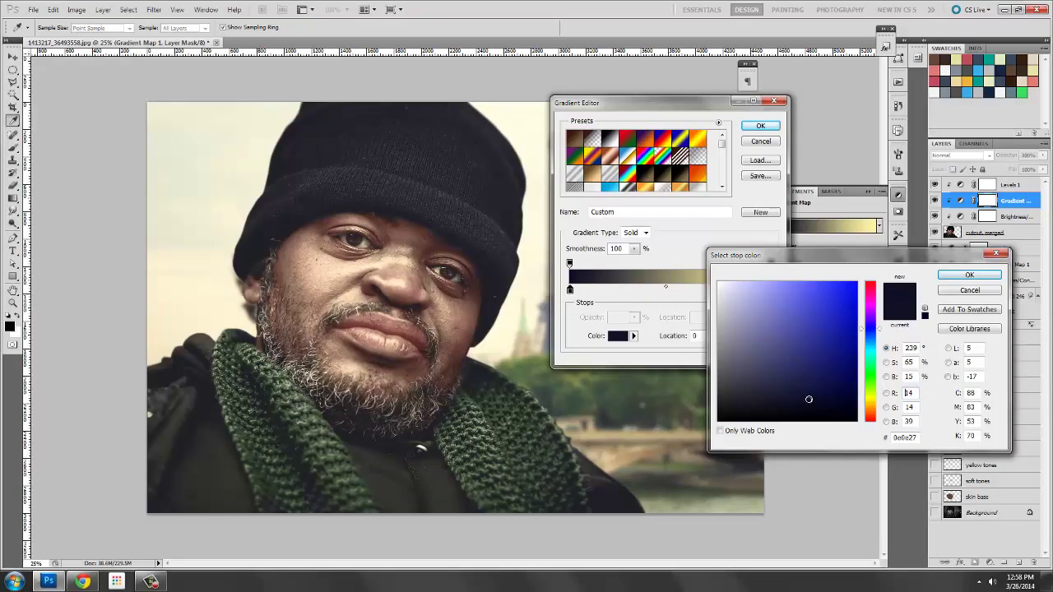
drag(811, 398, 808, 387)
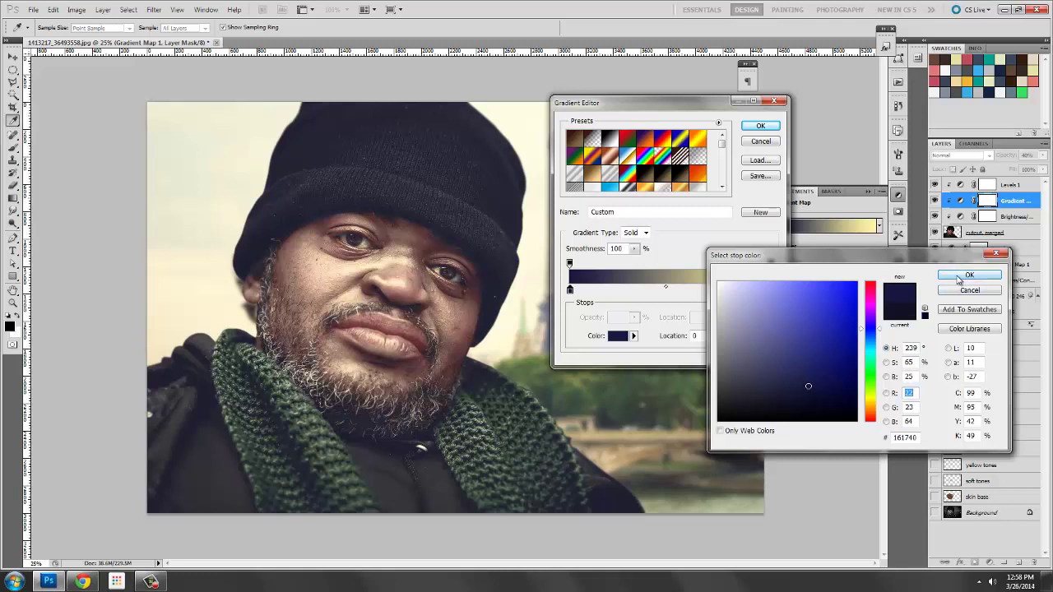
click(958, 280)
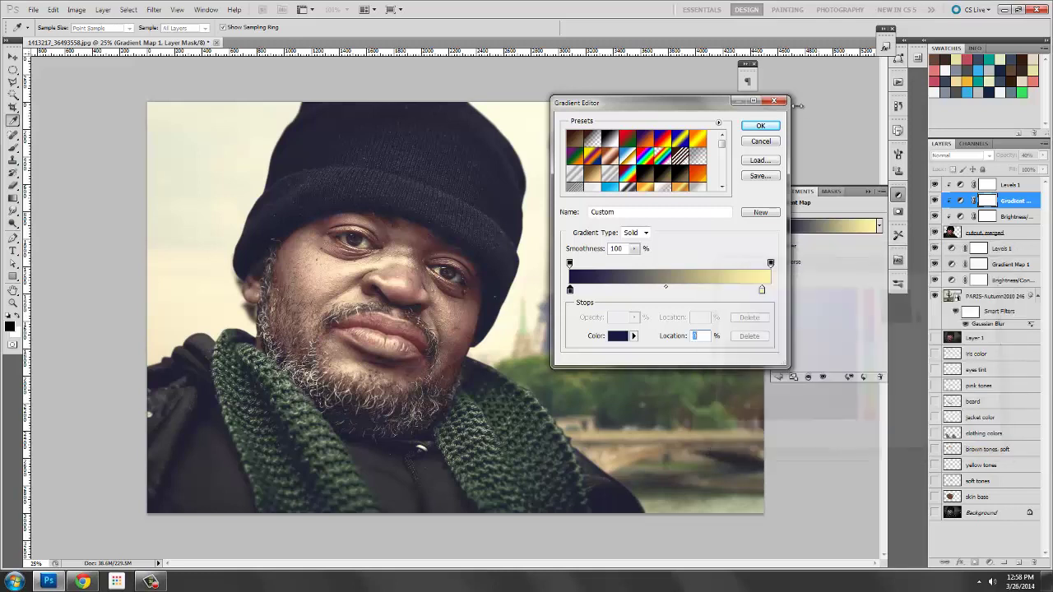
click(762, 126)
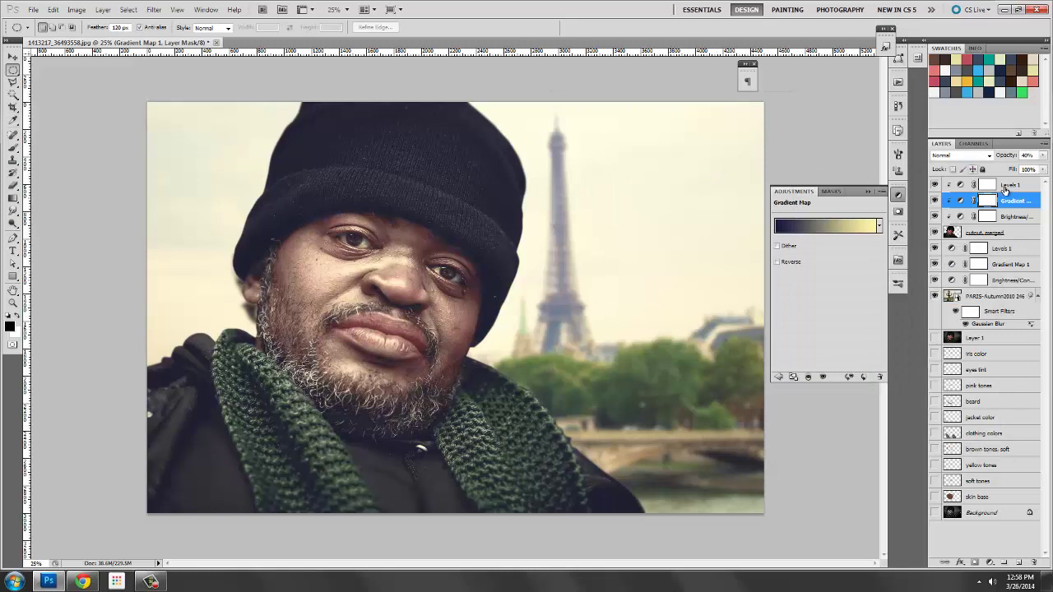
click(1008, 185)
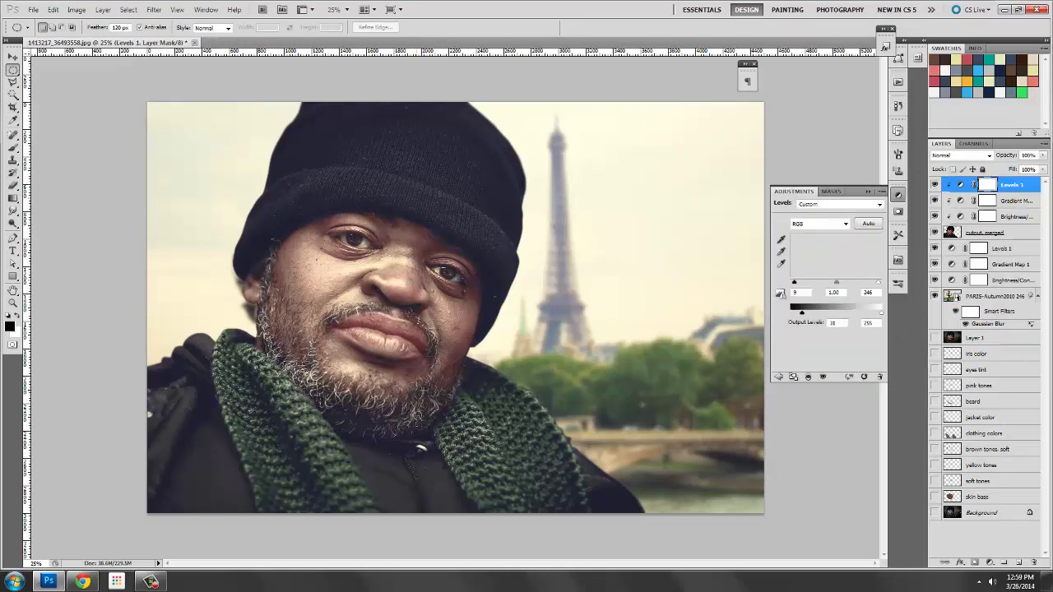
- Zoom the view in on the man's face
key(z)
alt+click(483, 359)
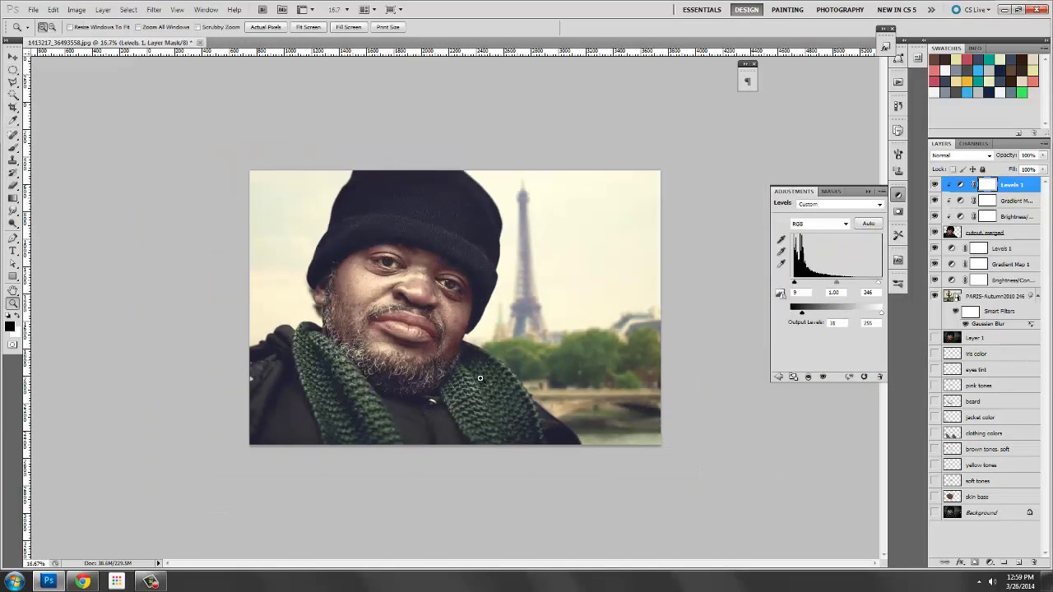
drag(294, 202, 537, 353)
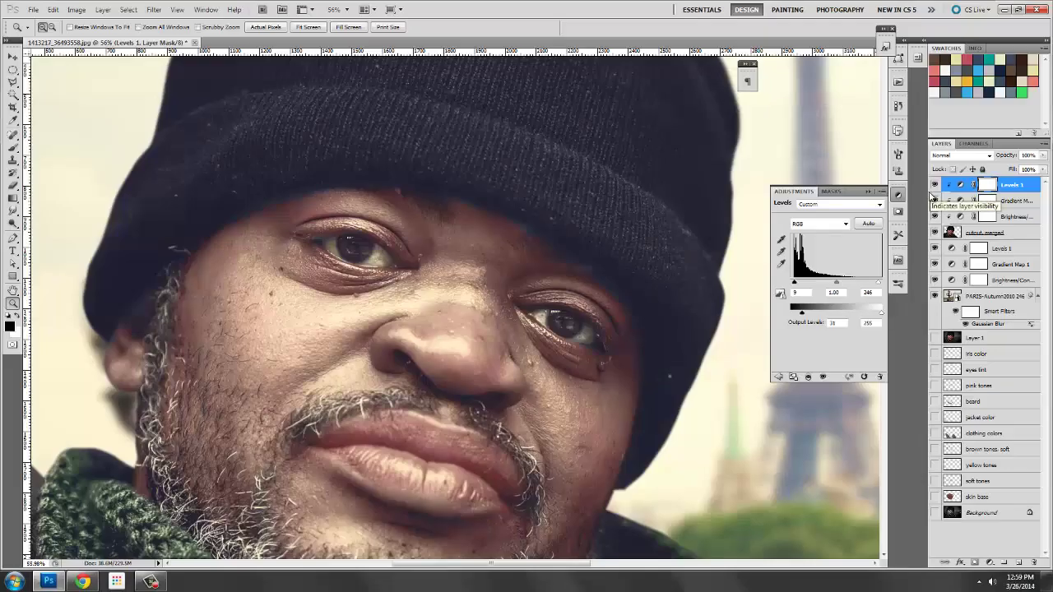
- Hide the upper layers and view the skin base layer alone, then show the retouch layers again
drag(934, 195, 936, 298)
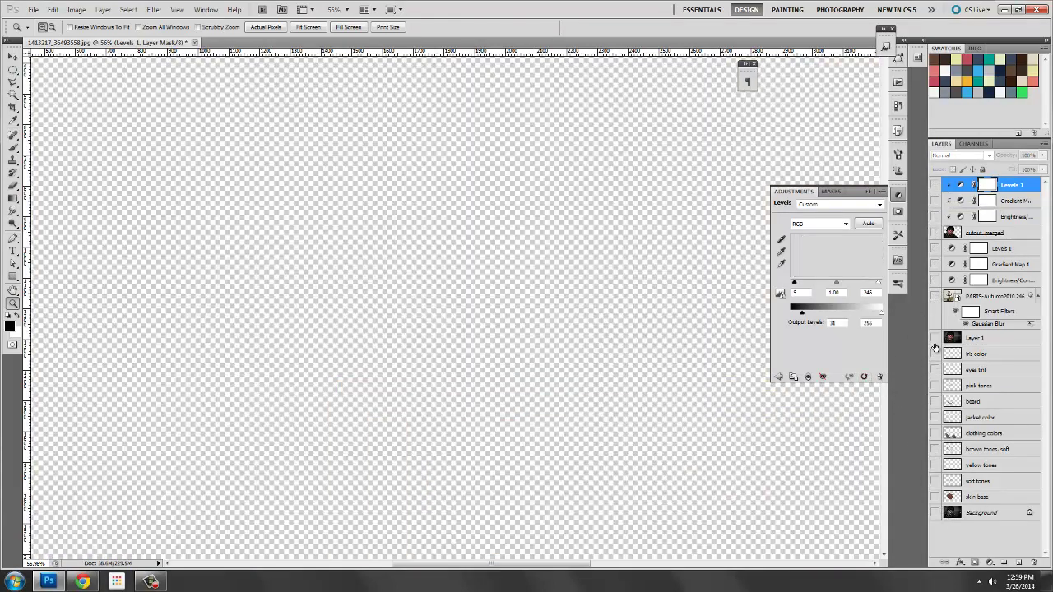
drag(935, 354, 934, 525)
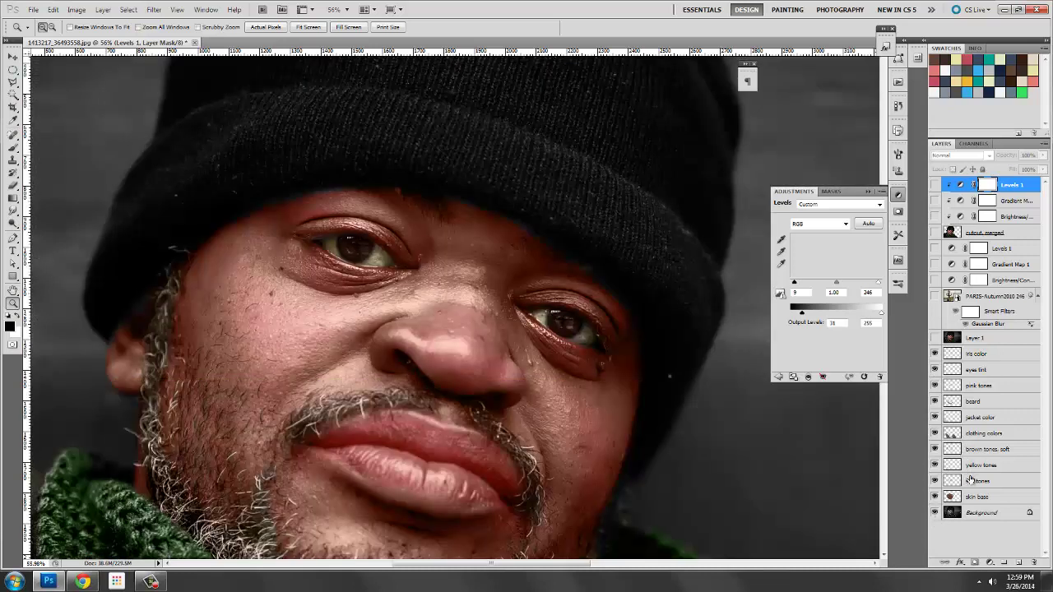
click(978, 498)
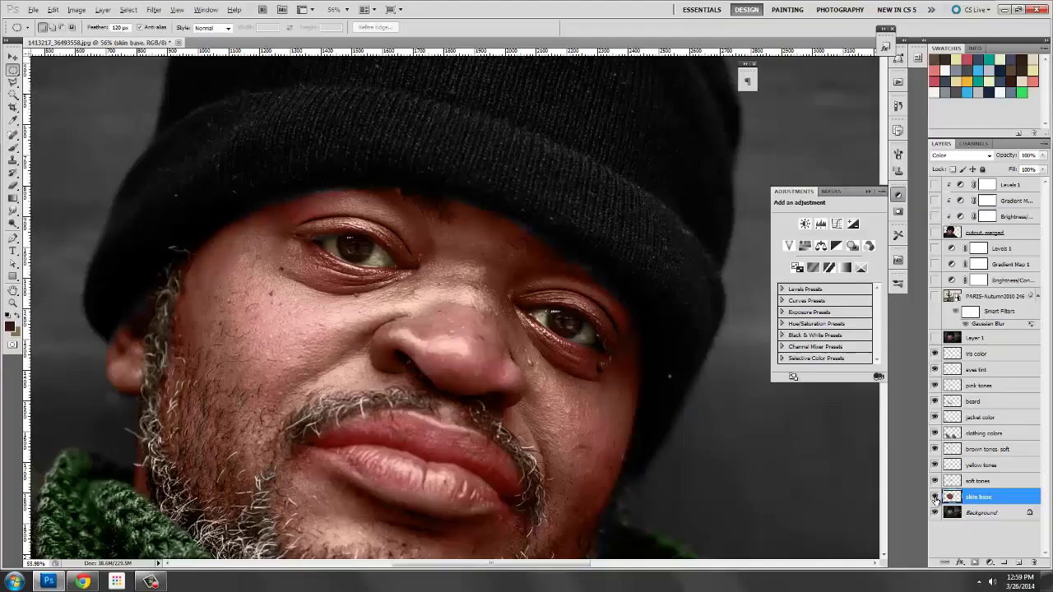
alt+click(934, 497)
key(b)
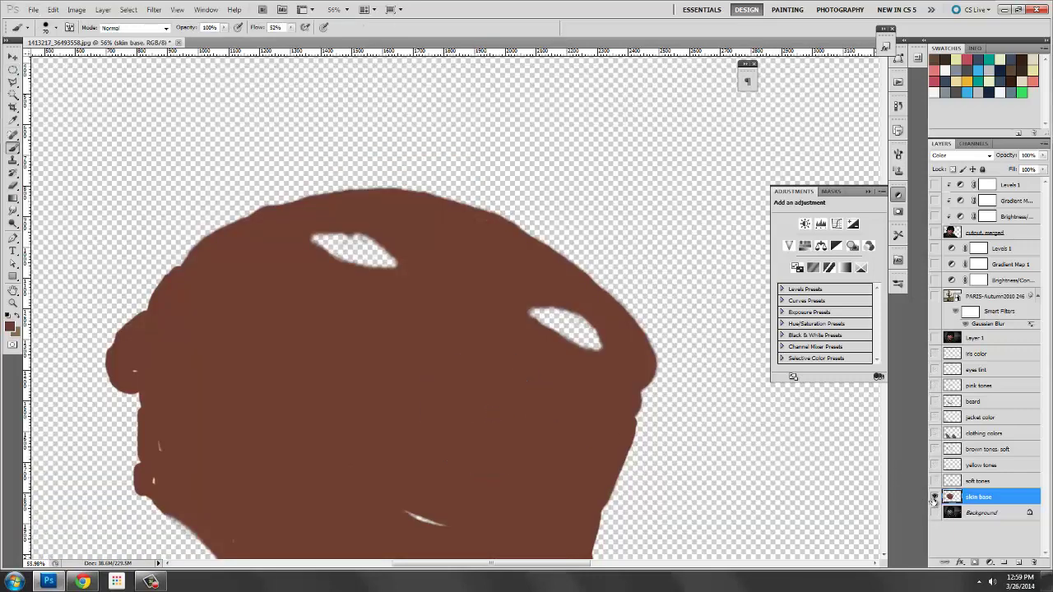
alt+click(935, 499)
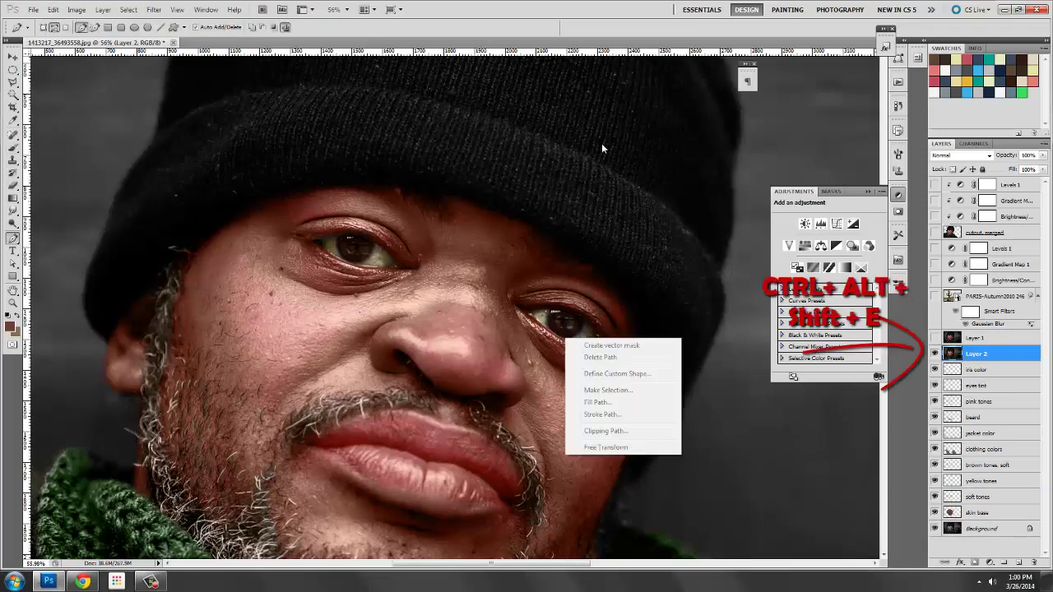
- Stamp visible layers into a layer named 'copy, merged' and re-show the adjustments and Paris background
click(582, 178)
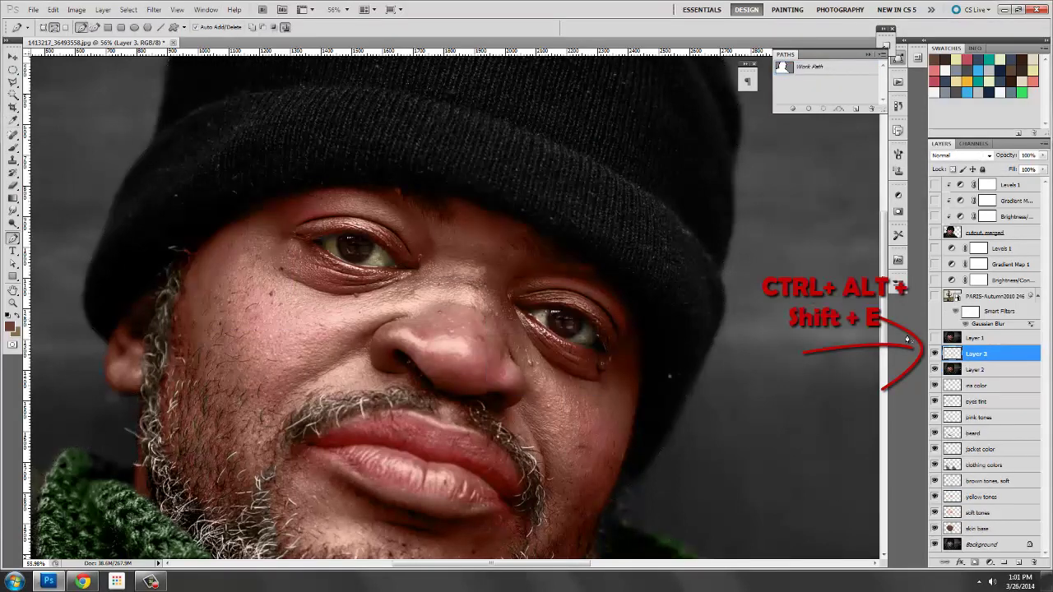
key(ctrl+alt+shift+e)
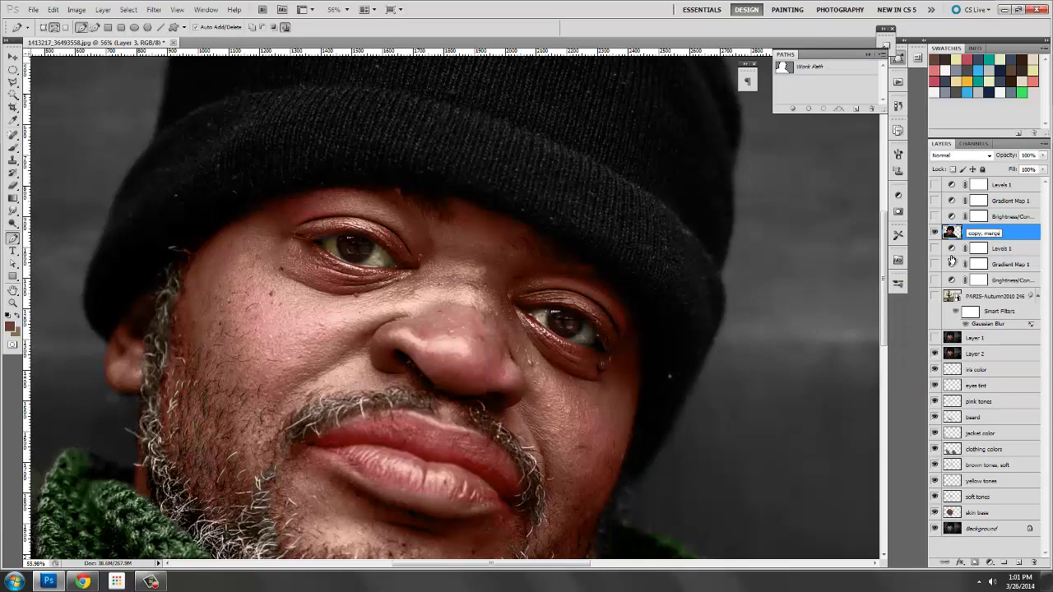
text(copy, merged)
key(Return)
drag(935, 184, 935, 216)
drag(935, 295, 935, 247)
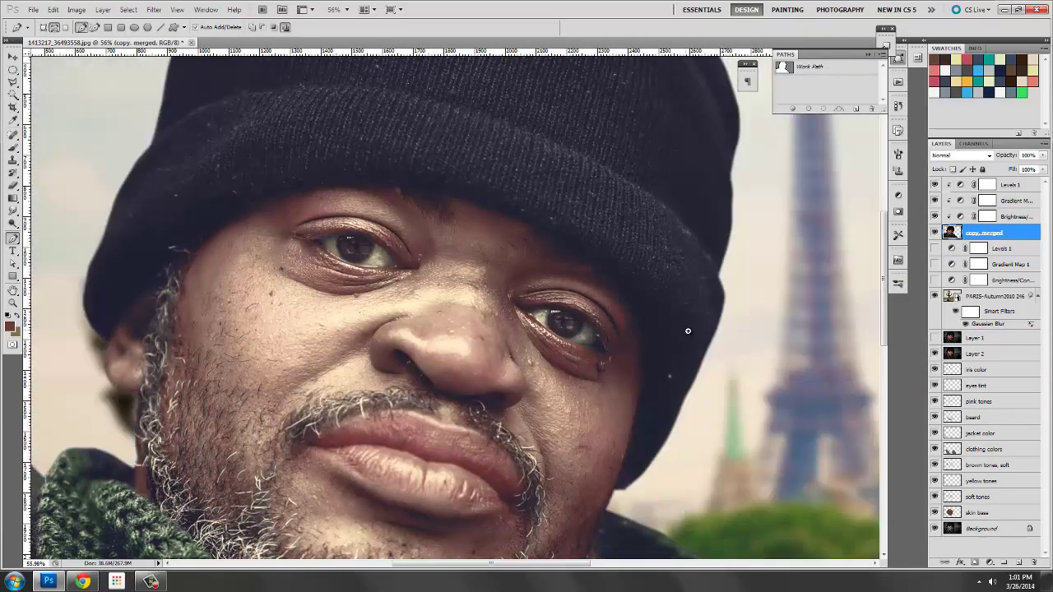
- Zoom out and draw a feathered oval selection around the face
key(z)
key(ctrl+minus)
key(ctrl+minus)
key(ctrl+minus)
click(1012, 184)
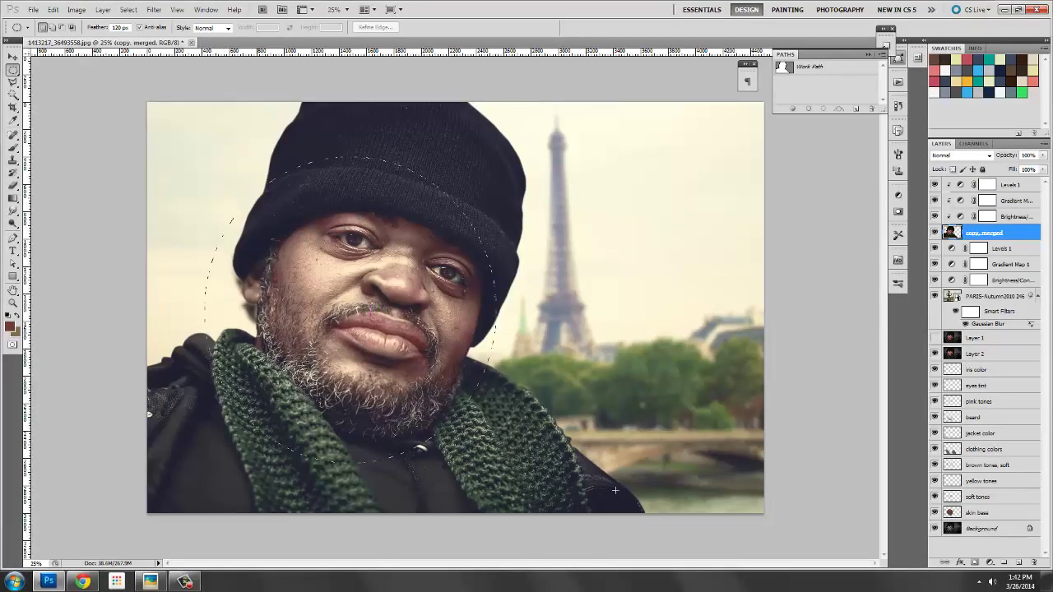
mouse_move(615, 490)
mouse_down()
mouse_move(632, 507)
mouse_move(613, 488)
mouse_move(589, 486)
mouse_up()
drag(591, 495, 591, 496)
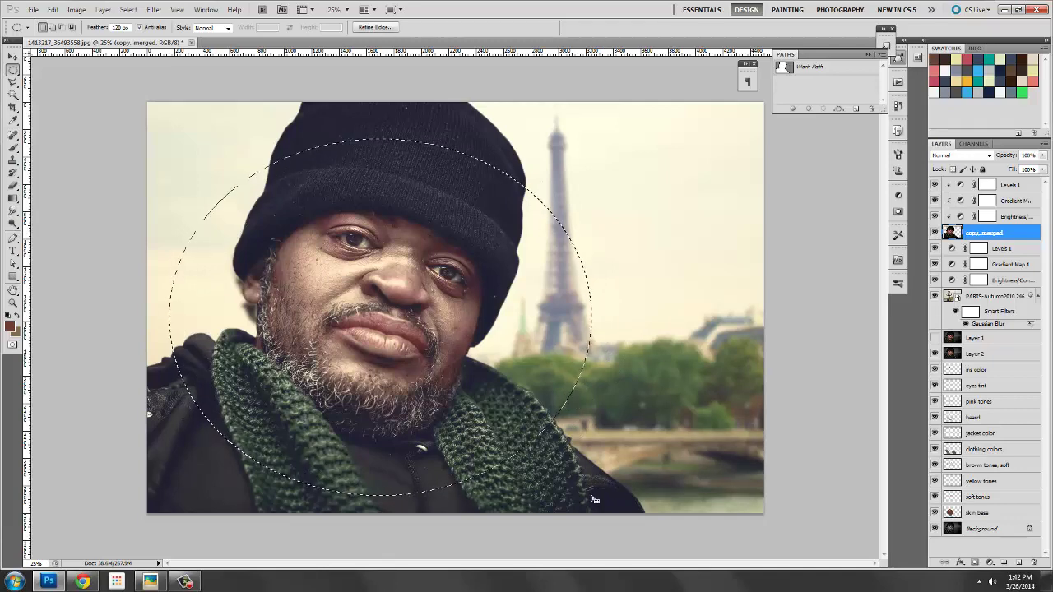
- Invert the selection, Gaussian Blur the area outside the oval, and deselect
key(ctrl+shift+i)
click(154, 9)
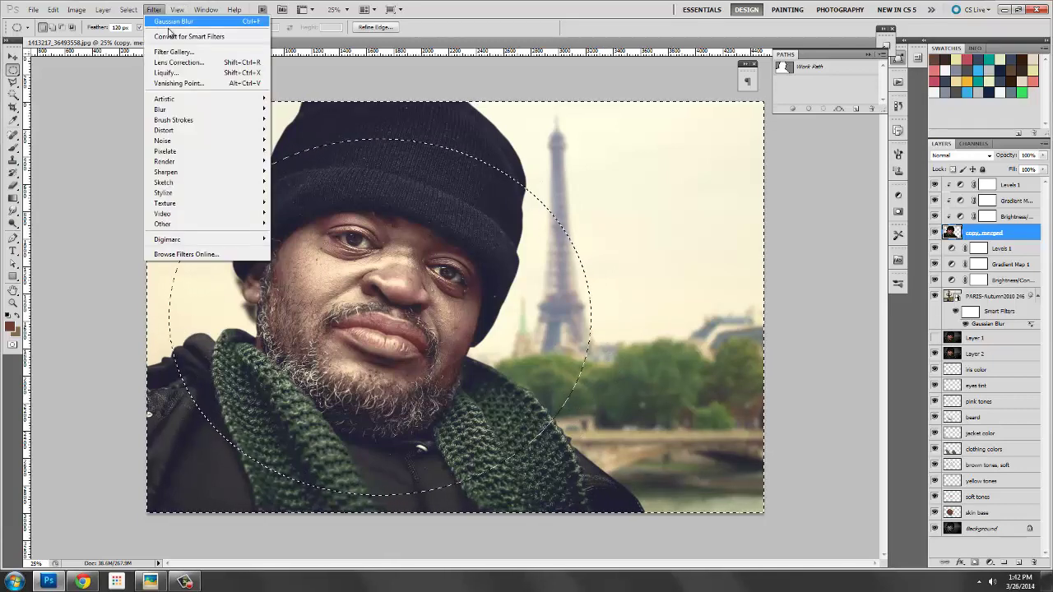
click(173, 21)
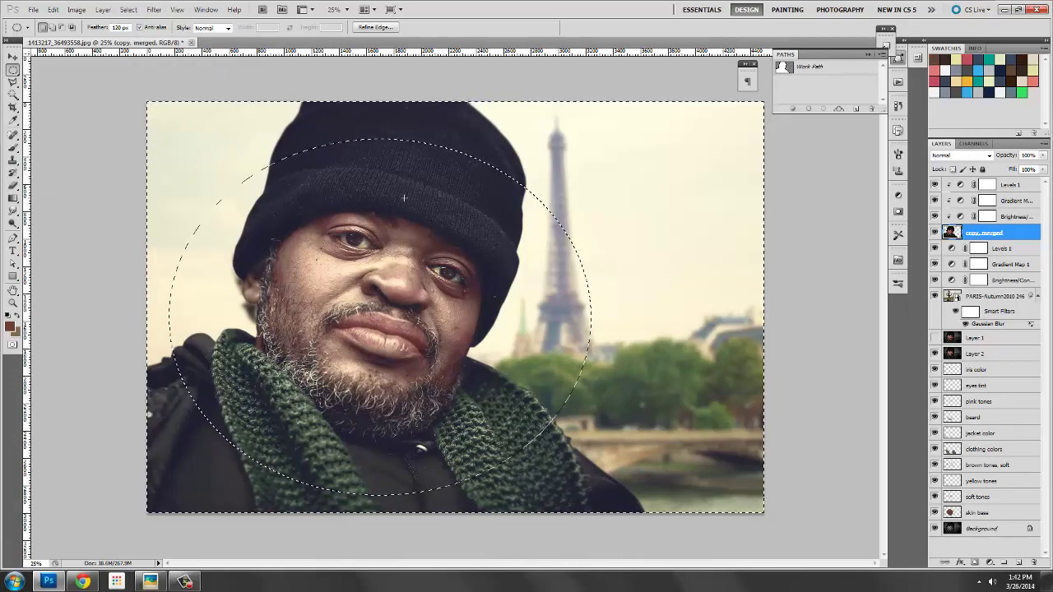
key(ctrl+d)
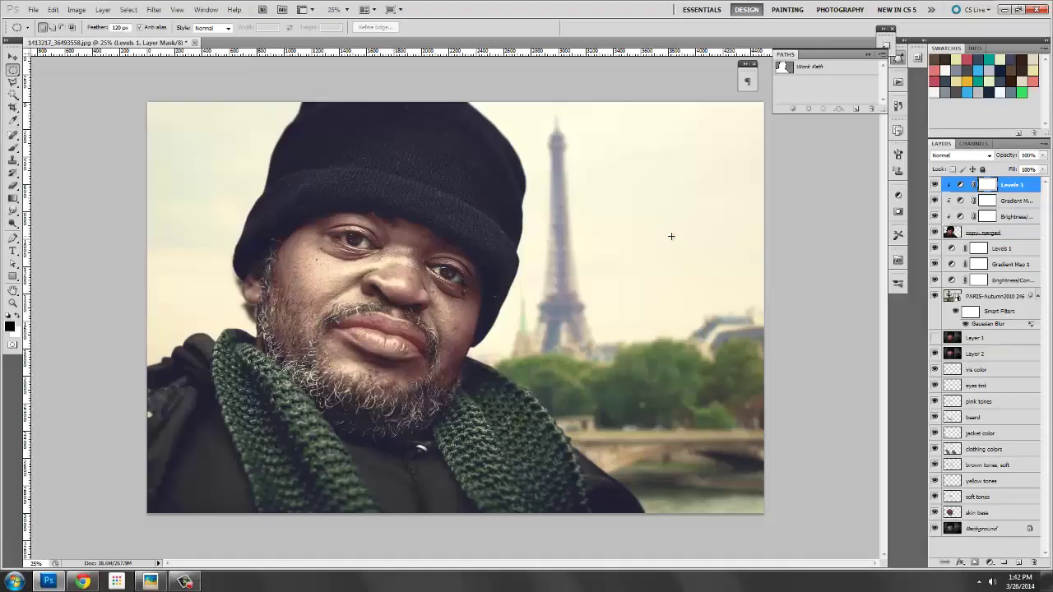
- Stamp visible layers into a 'High pass' layer filtered at radius 6 and blended in Overlay
key(ctrl+alt+shift+e)
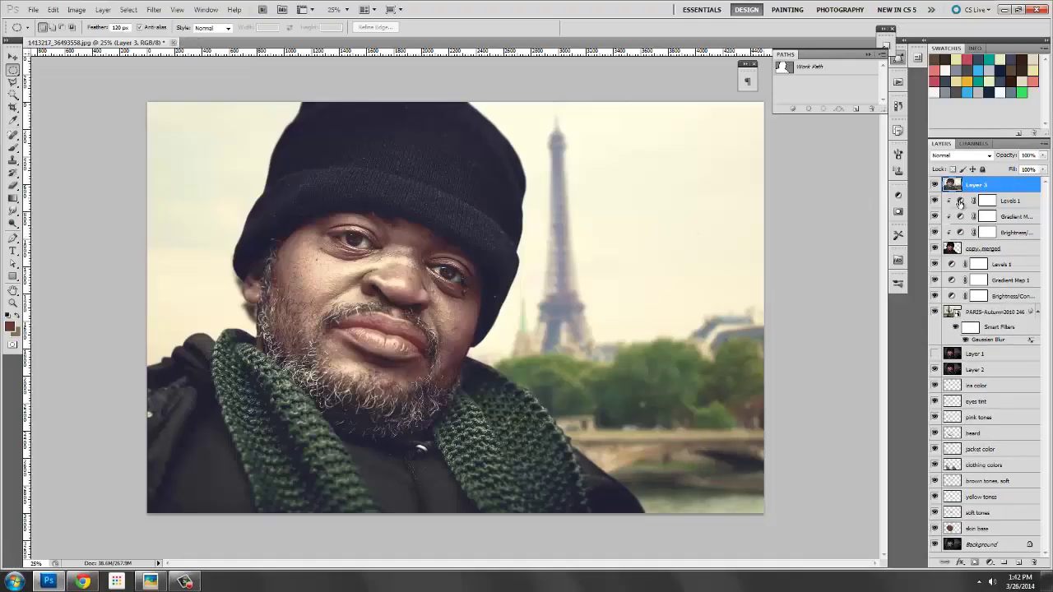
double_click(976, 185)
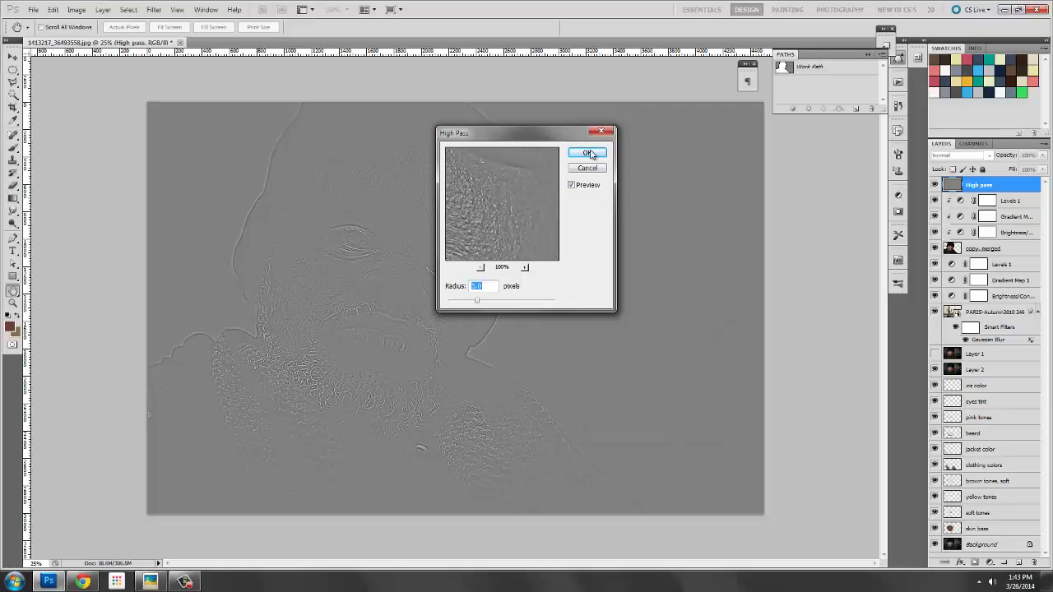
drag(543, 139, 620, 139)
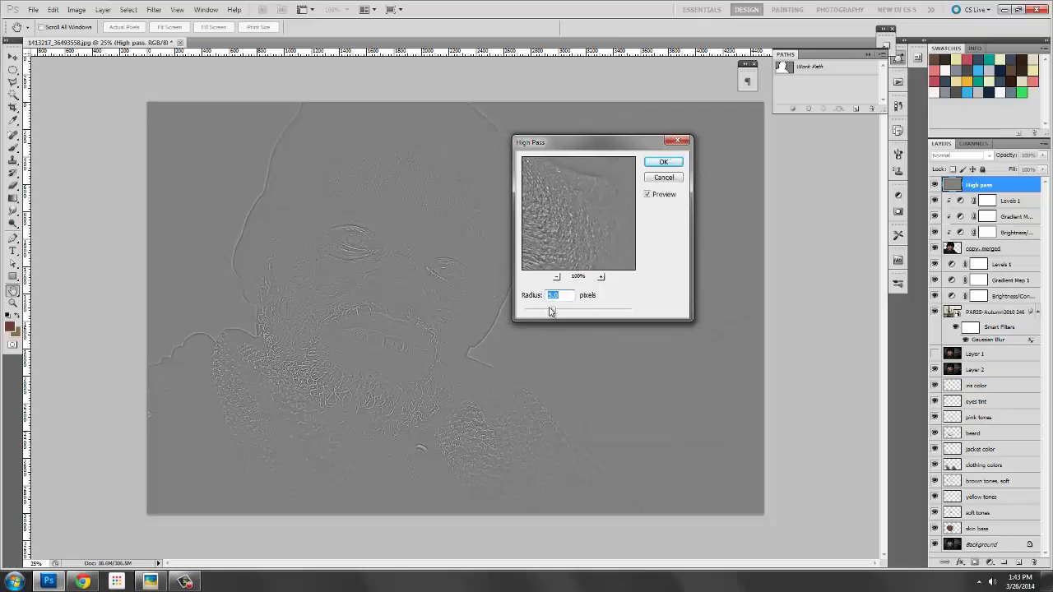
text(3)
click(542, 299)
drag(542, 299, 527, 294)
text(6)
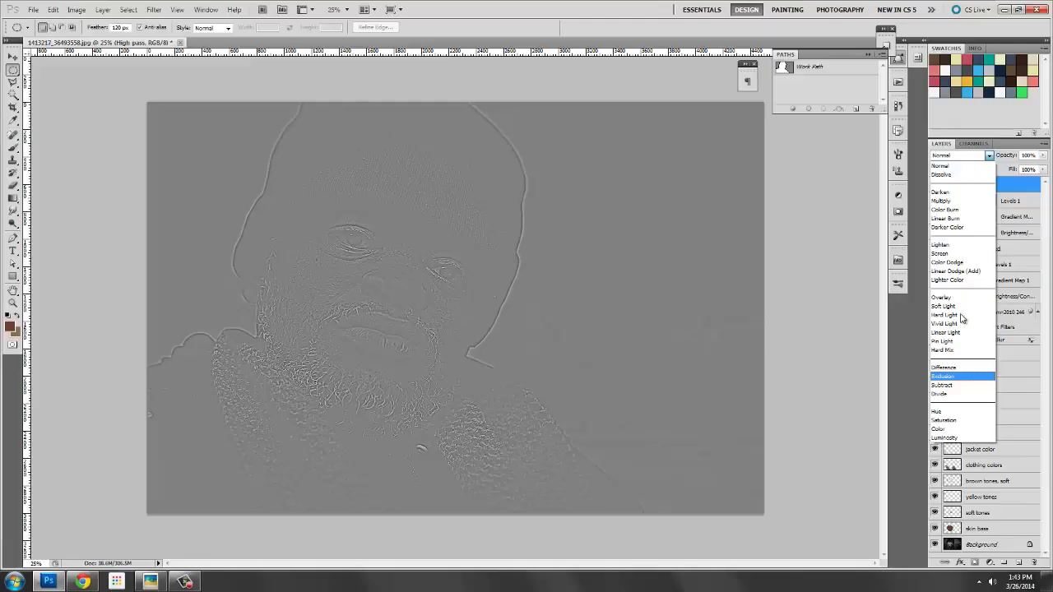
click(961, 299)
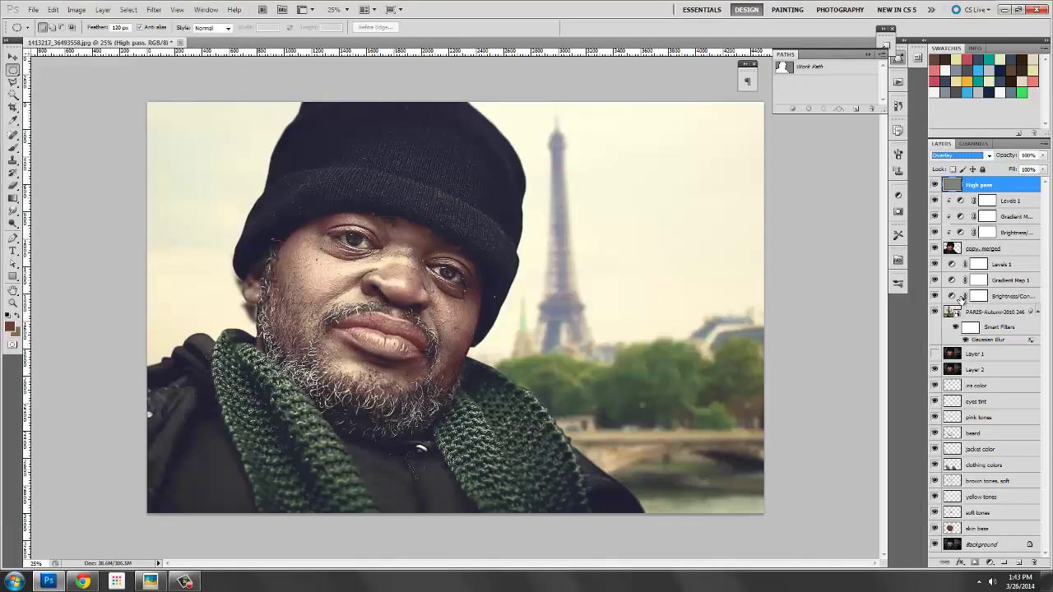
- Zoom in on the face, toggle the High pass layer to compare sharpening, and close the Paths panel
drag(262, 161, 336, 308)
key(z)
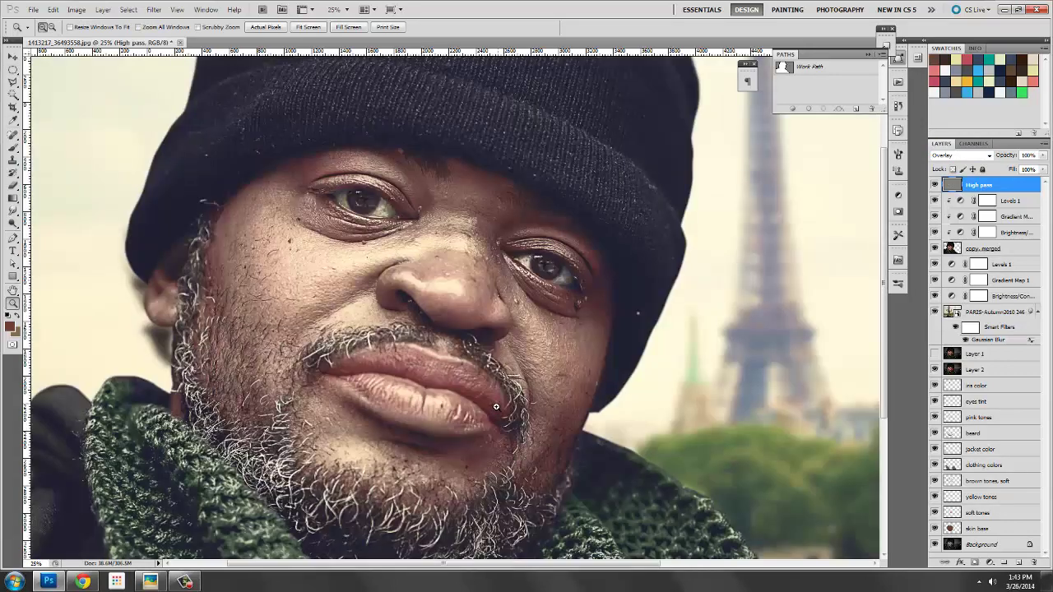
drag(508, 402, 268, 177)
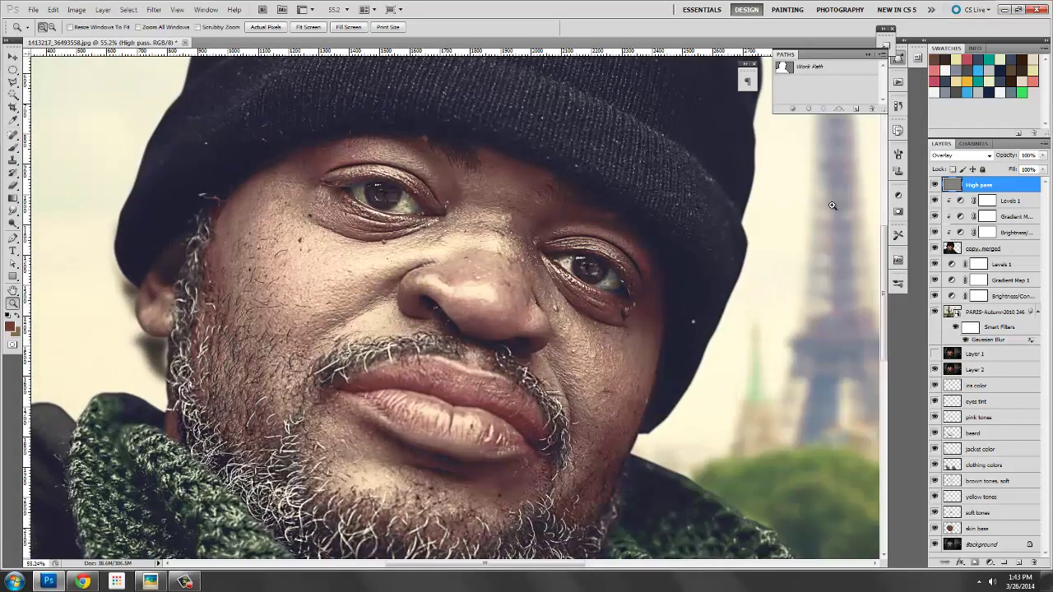
click(934, 186)
click(935, 185)
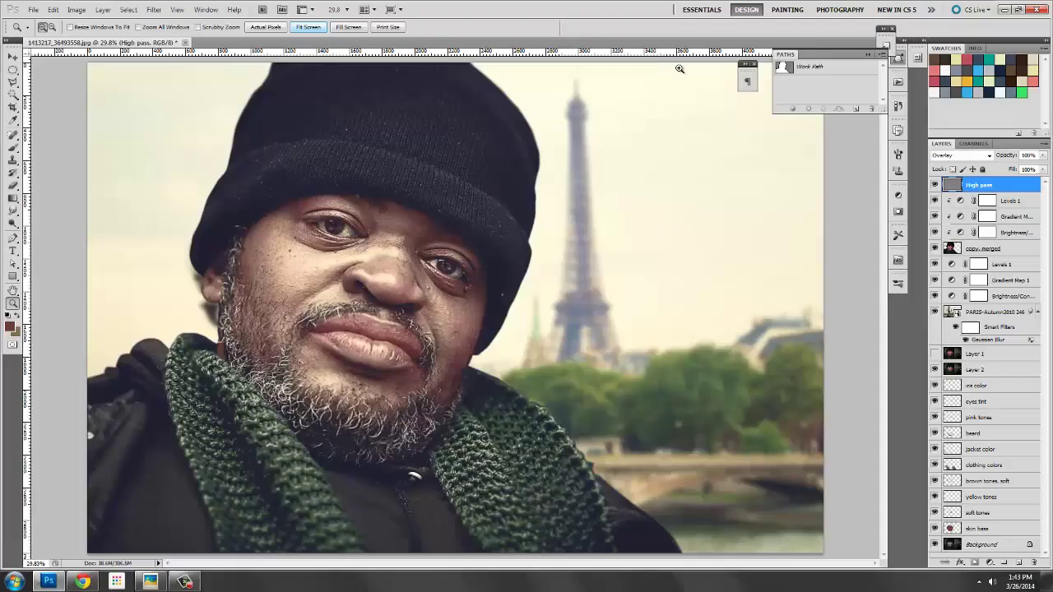
click(869, 56)
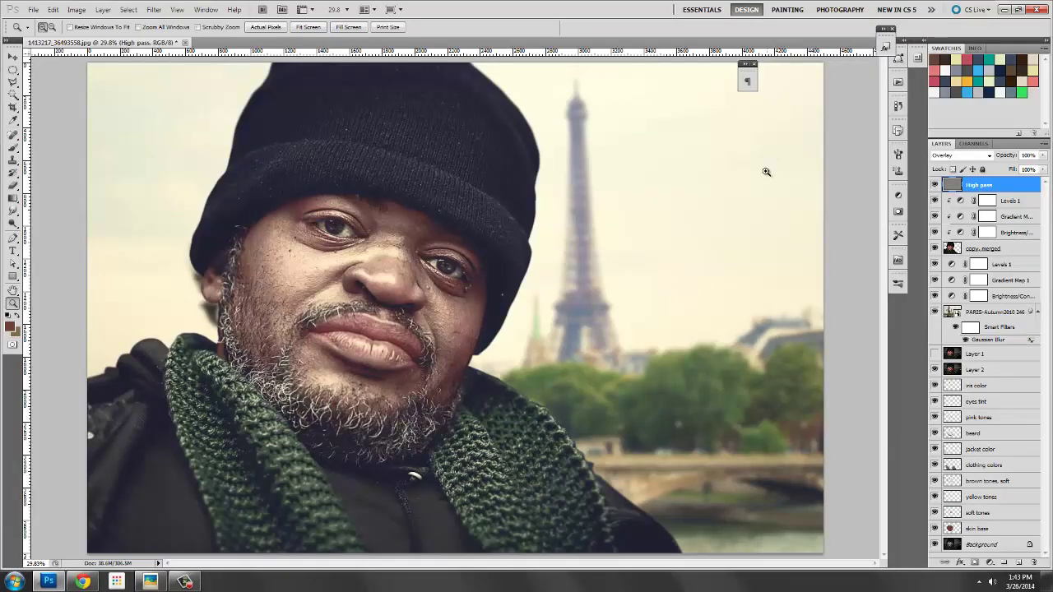